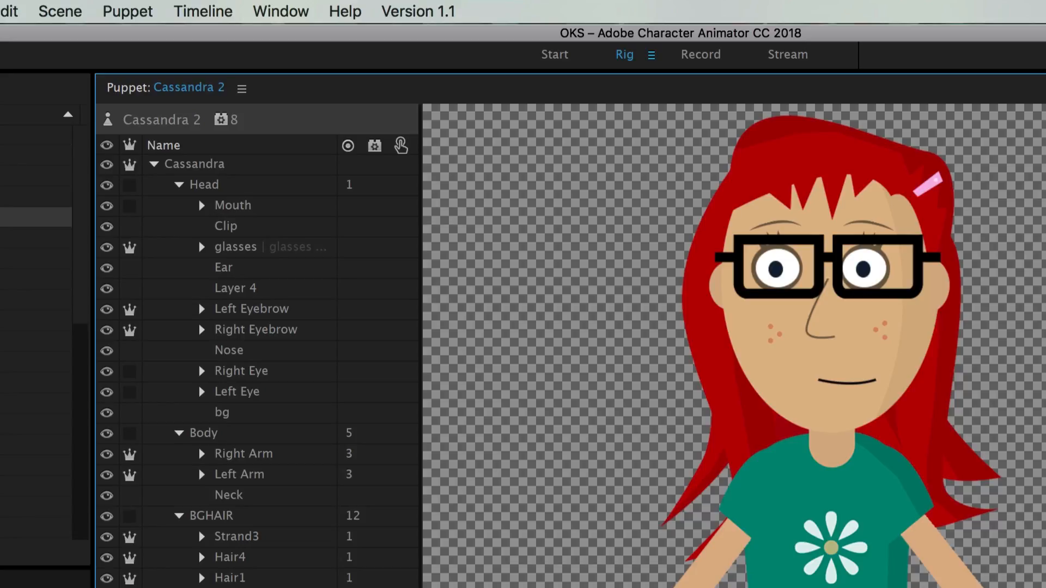
- Convert the obsolete trigger keys of the Cassandra 2 puppet
{"action": "left_click", "coordinate": [128, 12]}
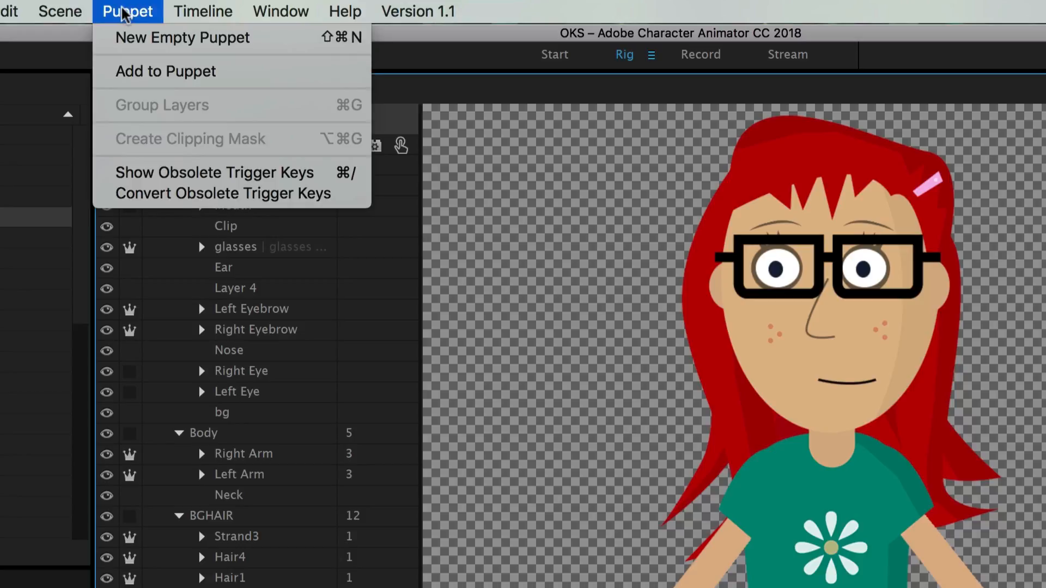
{"action": "left_click", "coordinate": [353, 201]}
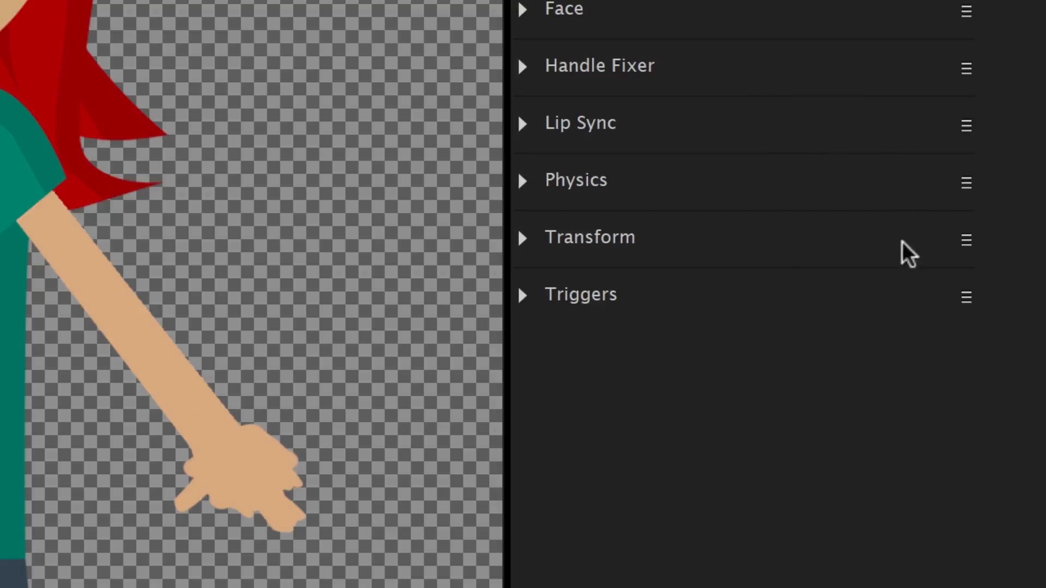
{"action": "left_click", "coordinate": [523, 295]}
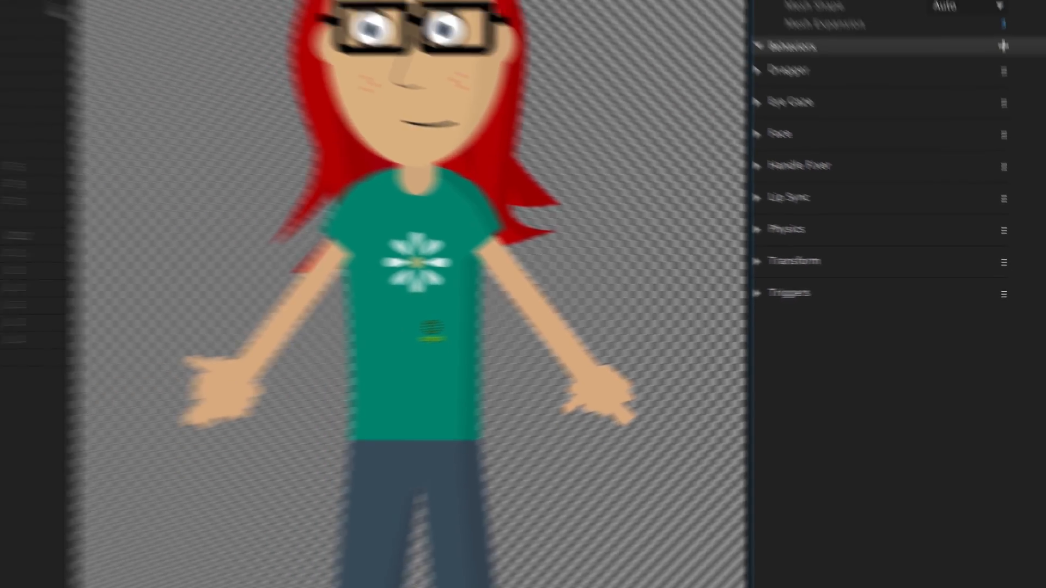
- Try to set the glasses layer's obsolete keyboard trigger key to 6
{"action": "left_click", "coordinate": [303, 99]}
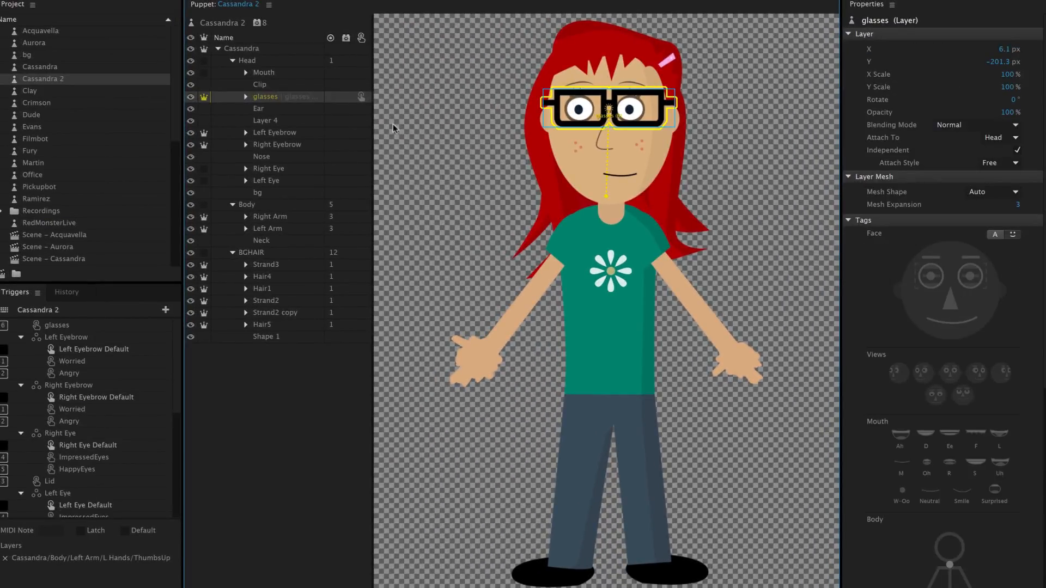
{"action": "scroll", "coordinate": [914, 388], "scroll_direction": "down", "scroll_amount": 5}
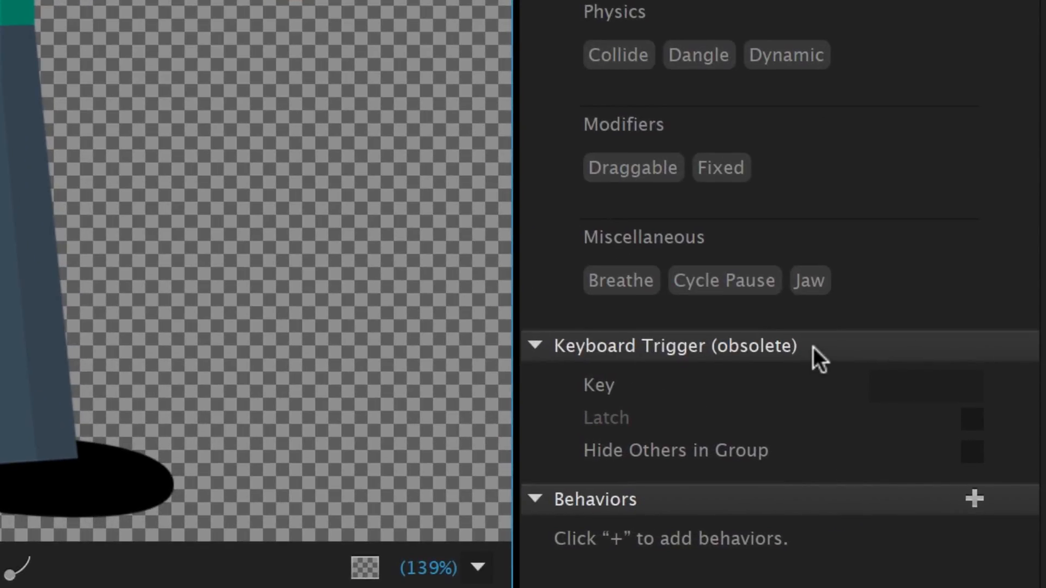
{"action": "left_click", "coordinate": [938, 385]}
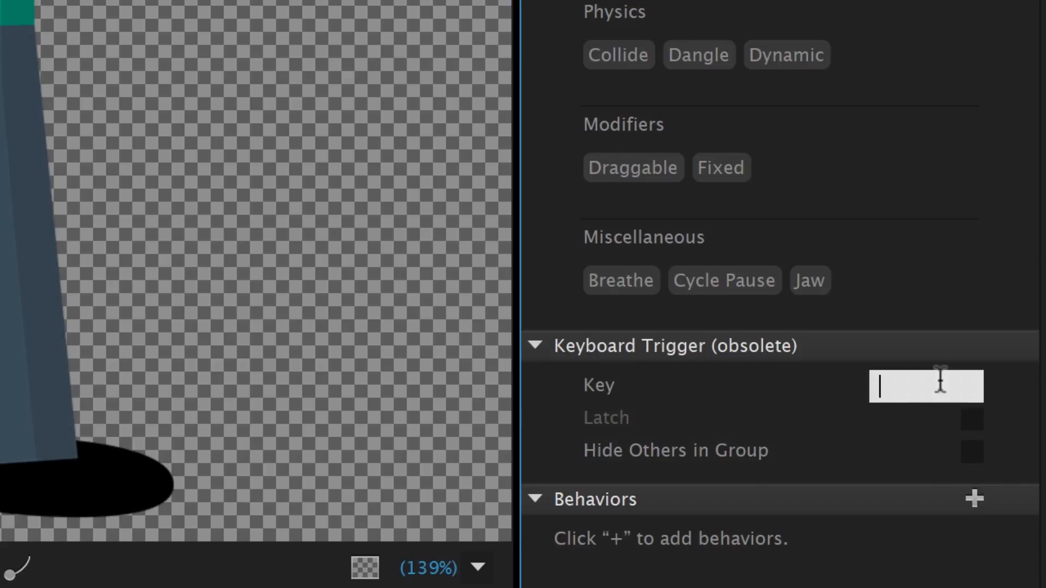
{"action": "type", "text": "6"}
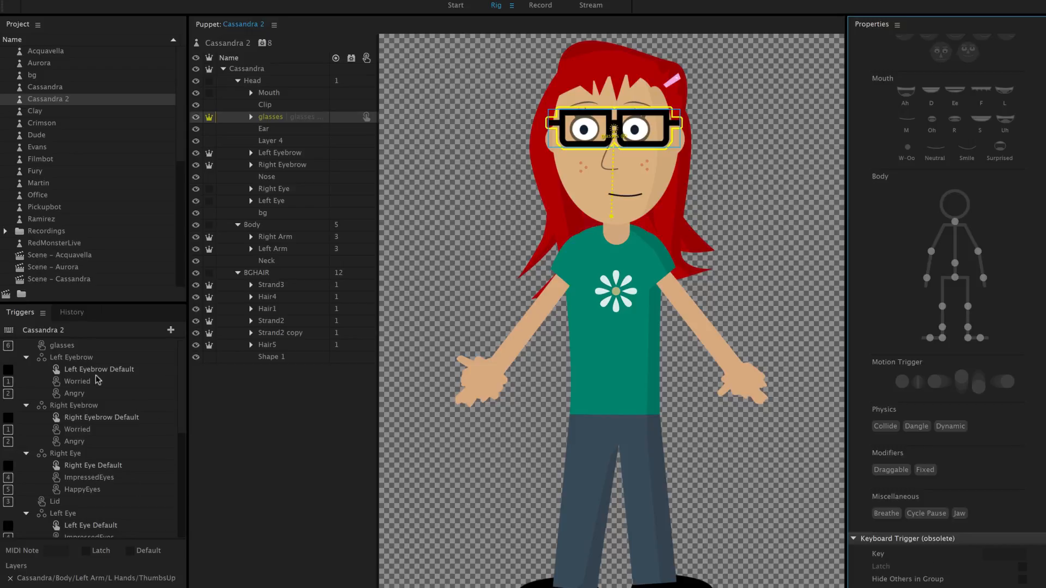
- Open the Cassandra puppet from the project
{"action": "left_click_drag", "start_coordinate": [183, 394], "coordinate": [181, 452]}
{"action": "scroll", "coordinate": [181, 453], "scroll_direction": "up", "scroll_amount": 3}
{"action": "left_click", "coordinate": [86, 88]}
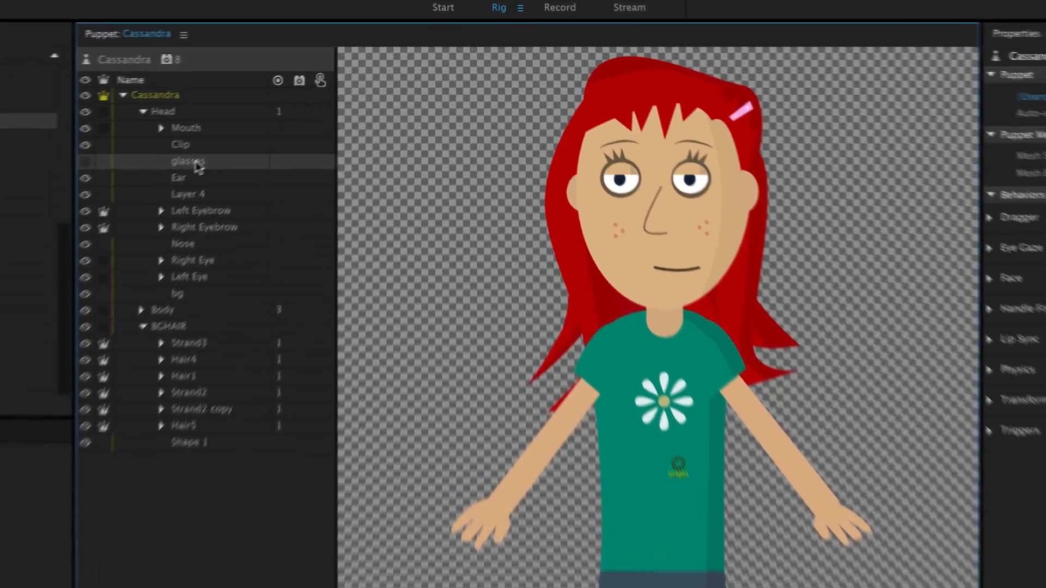
- Preview the glasses layer in the Head group by briefly showing it and hiding it again
{"action": "left_click", "coordinate": [267, 121]}
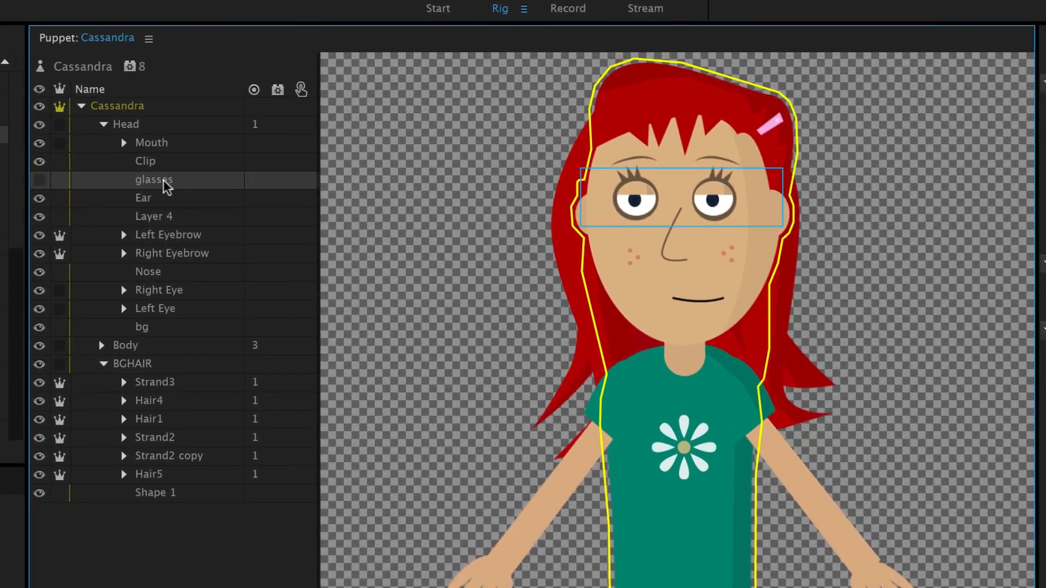
{"action": "left_click", "coordinate": [39, 180]}
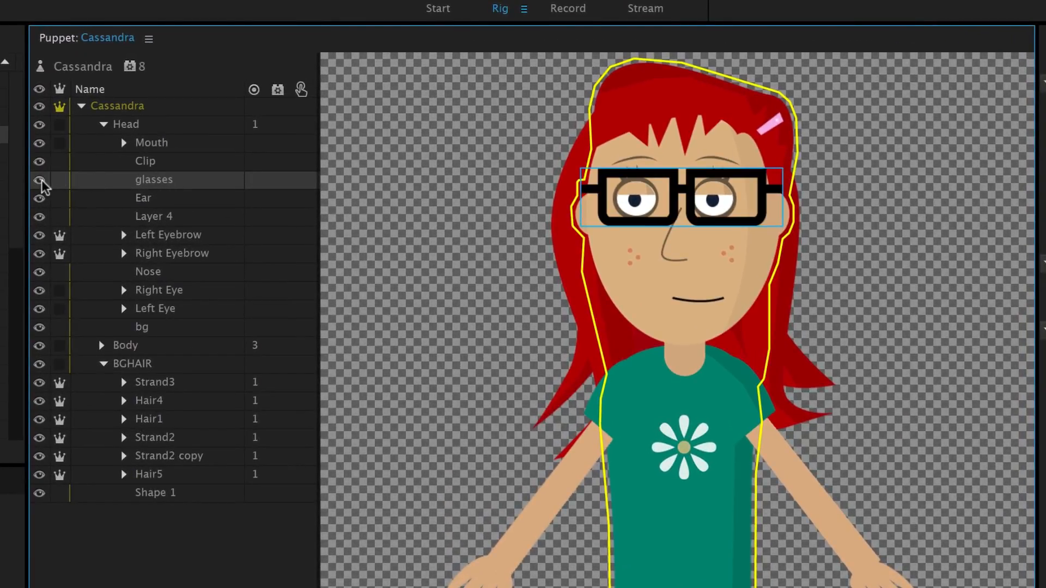
{"action": "left_click", "coordinate": [40, 181]}
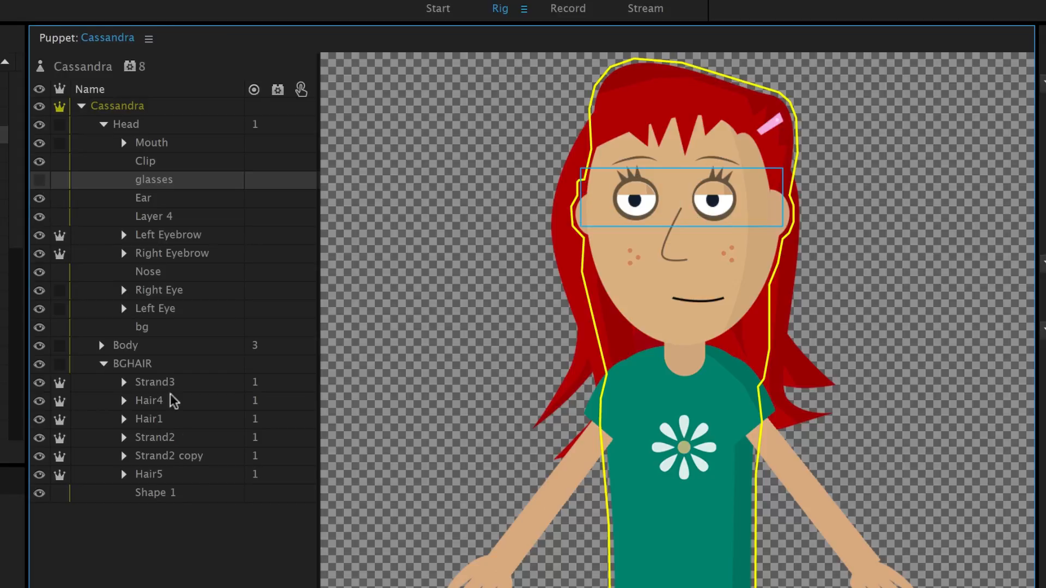
{"action": "left_click", "coordinate": [202, 561]}
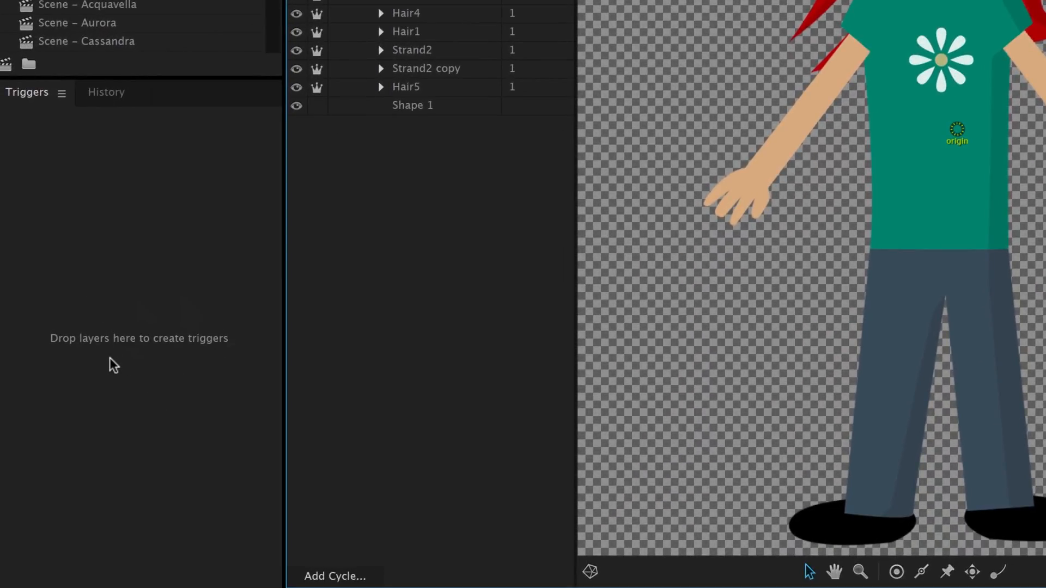
- Create a trigger for the Cassandra puppet from its hidden glasses layer
{"action": "left_click", "coordinate": [106, 98]}
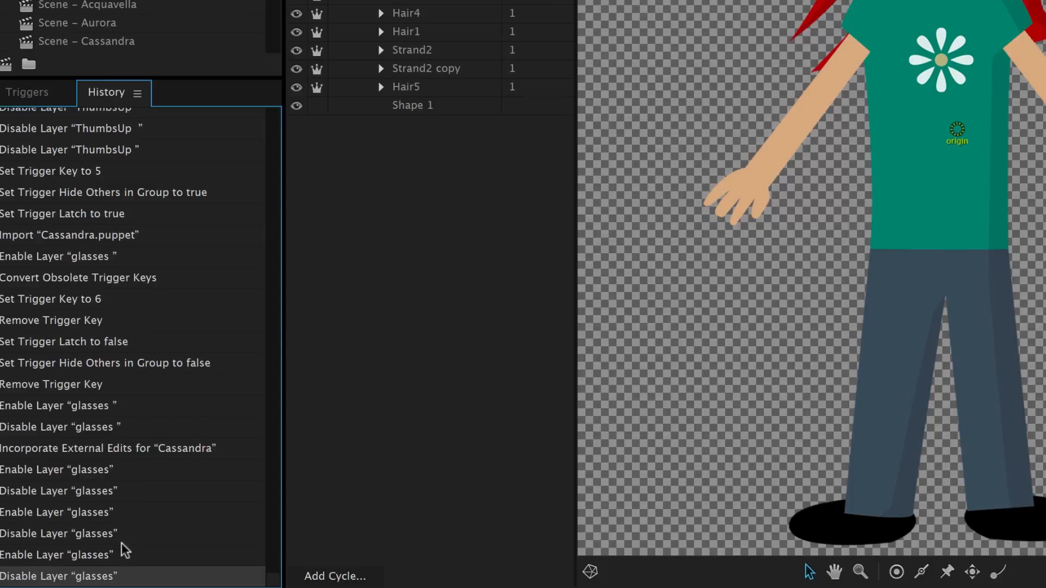
{"action": "left_click", "coordinate": [27, 93]}
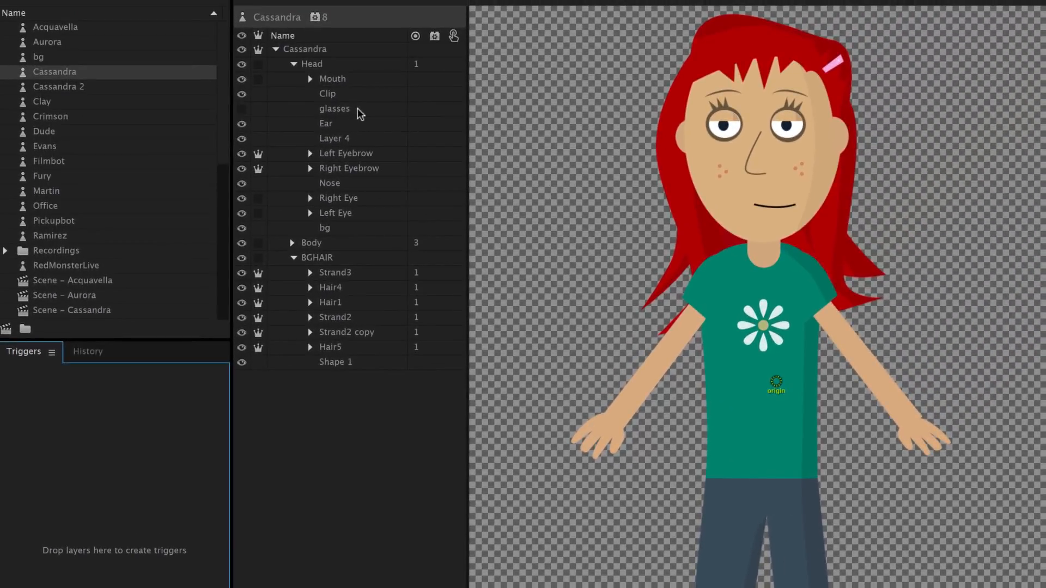
{"action": "left_click_drag", "start_coordinate": [348, 113], "coordinate": [84, 496]}
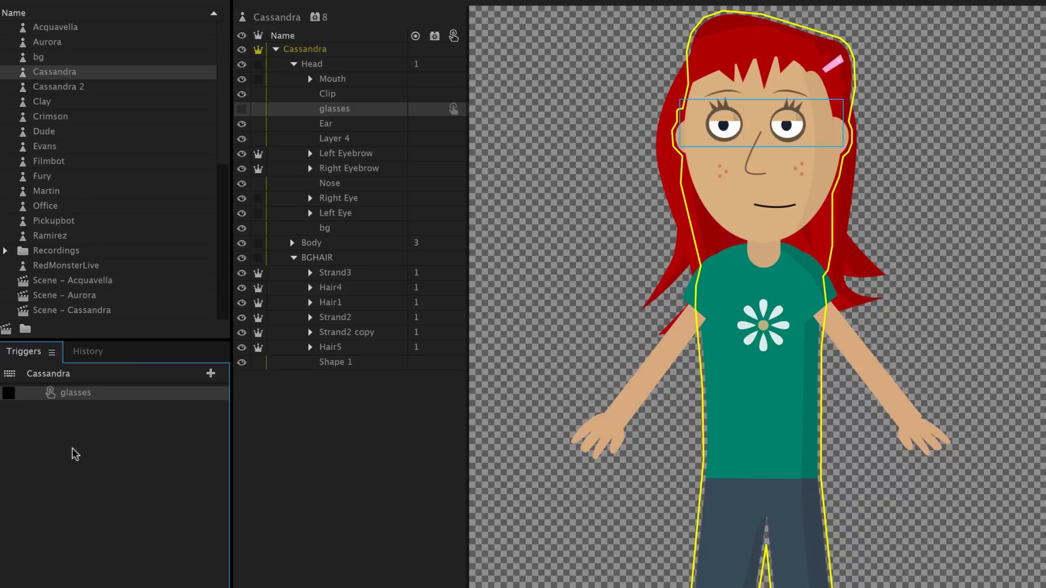
{"action": "left_click", "coordinate": [89, 402]}
{"action": "left_click", "coordinate": [90, 403]}
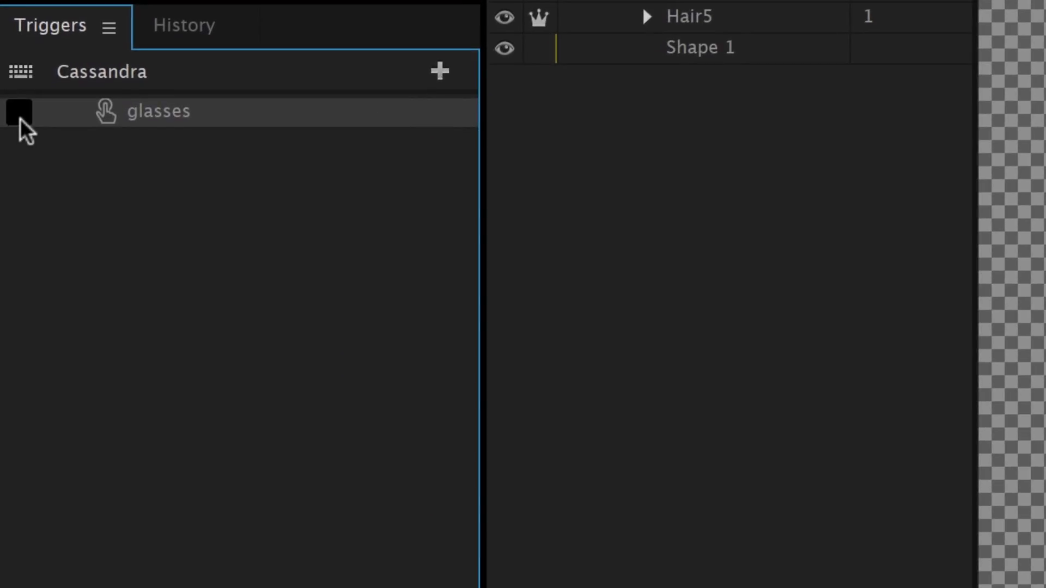
- Assign the G key to the glasses trigger and delete the trigger
{"action": "left_click", "coordinate": [20, 119]}
{"action": "type", "text": "g"}
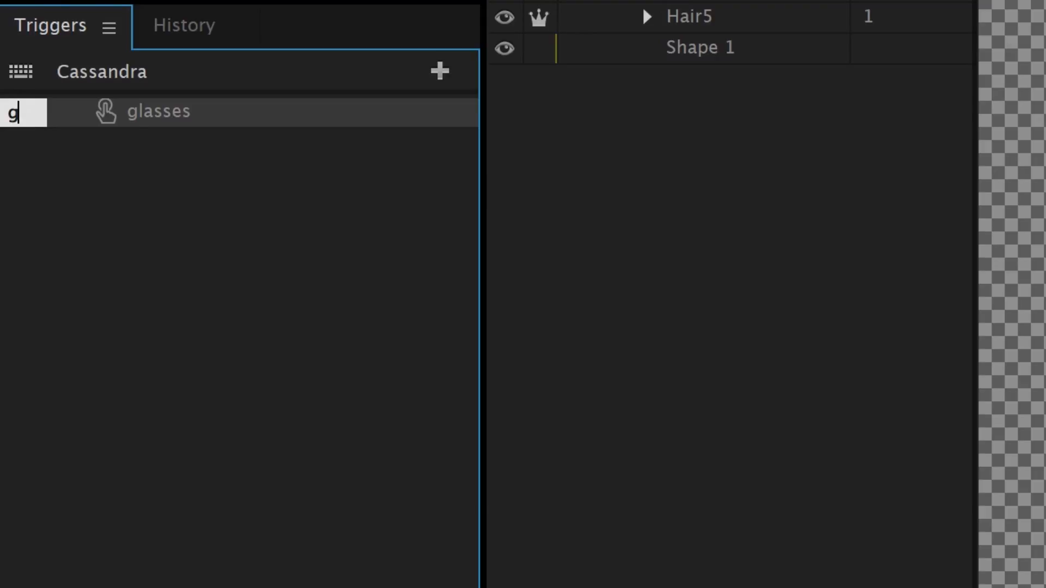
{"action": "key", "text": "Return"}
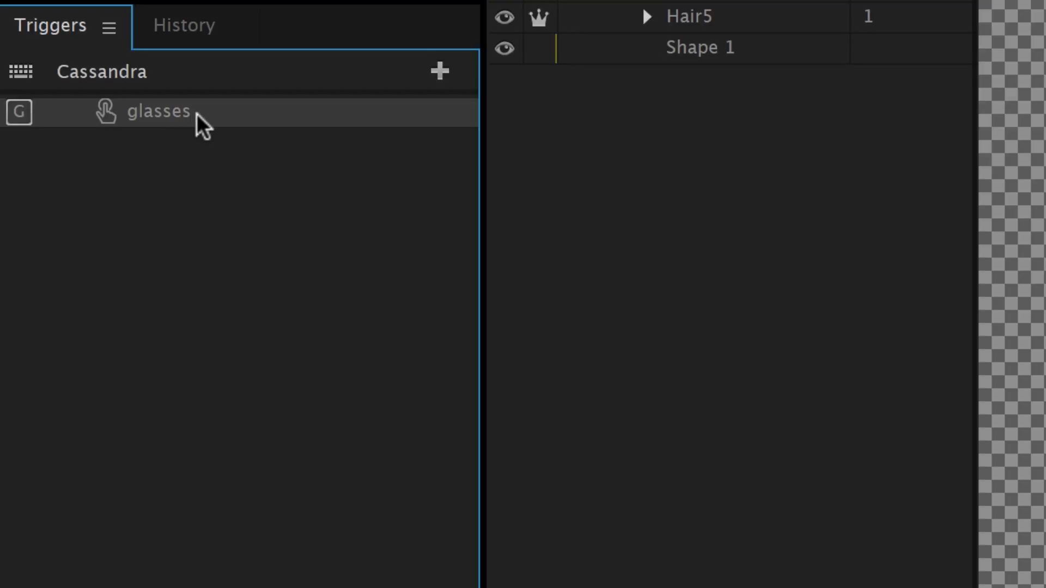
{"action": "key", "text": "Delete"}
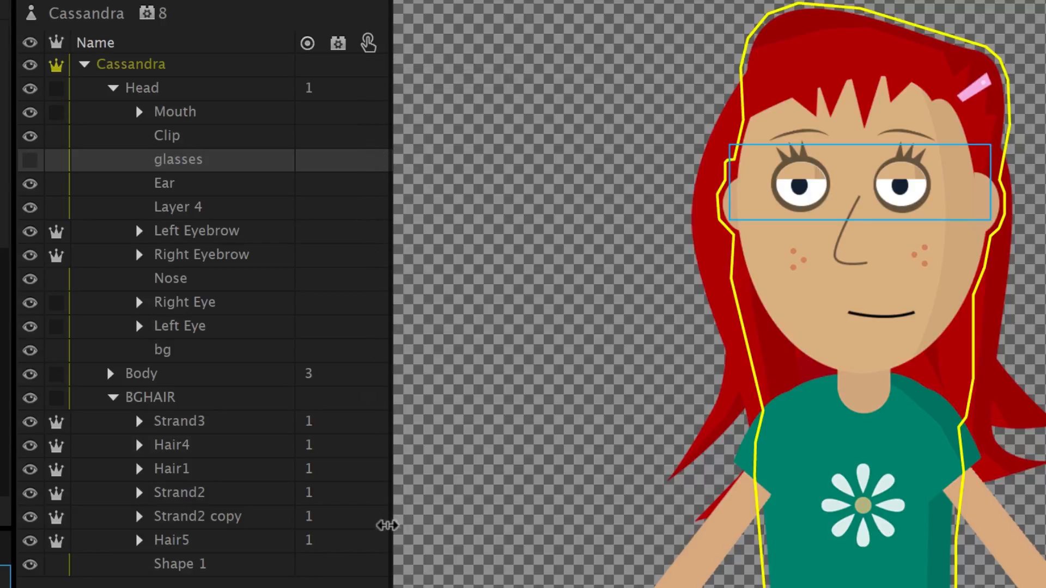
- Create a trigger for the glasses layer straight from the puppet's layer list and assign it the G key
{"action": "left_click", "coordinate": [370, 161]}
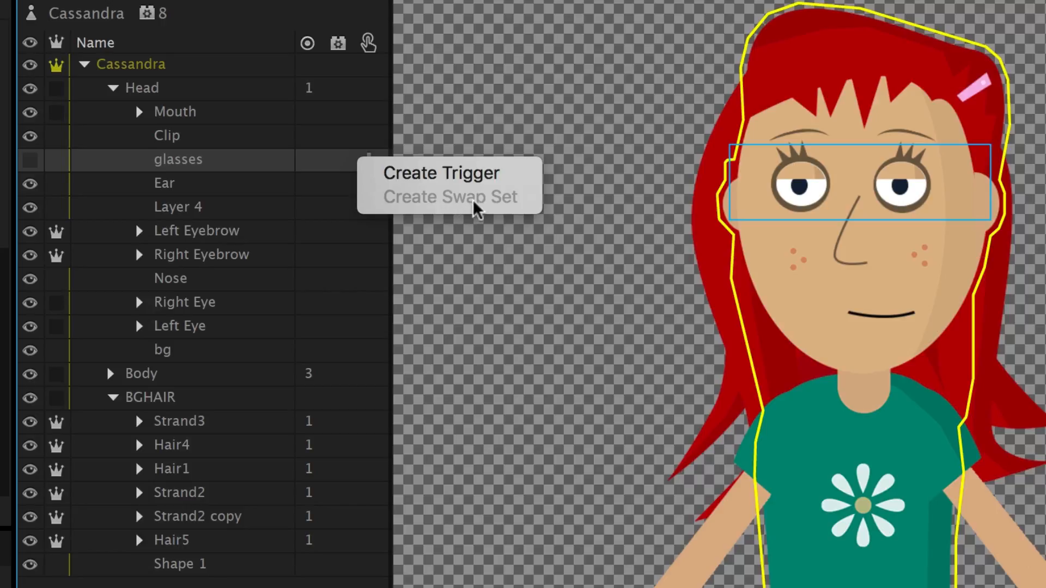
{"action": "left_click", "coordinate": [511, 182]}
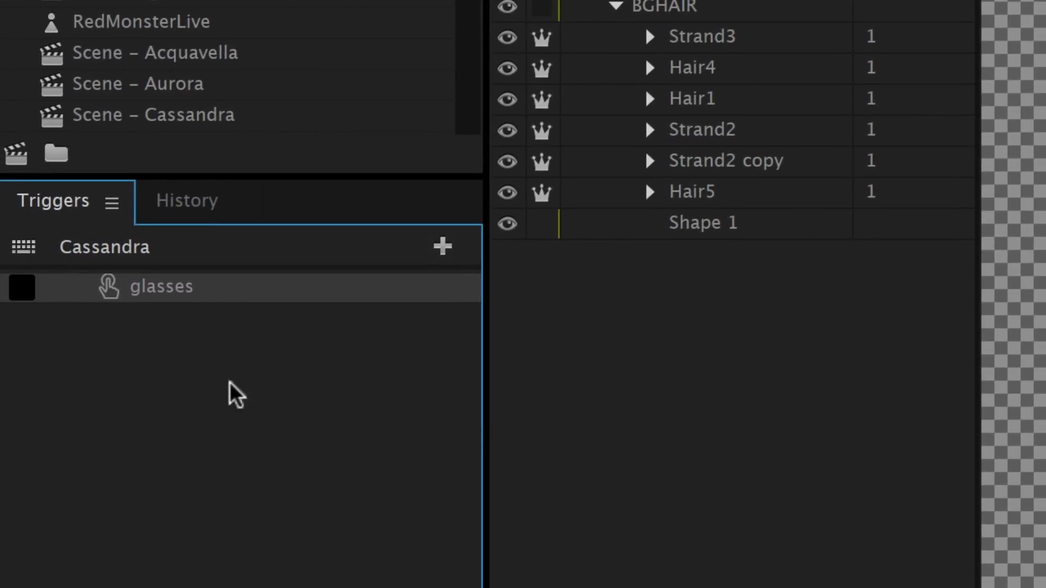
{"action": "left_click", "coordinate": [23, 289]}
{"action": "type", "text": "g"}
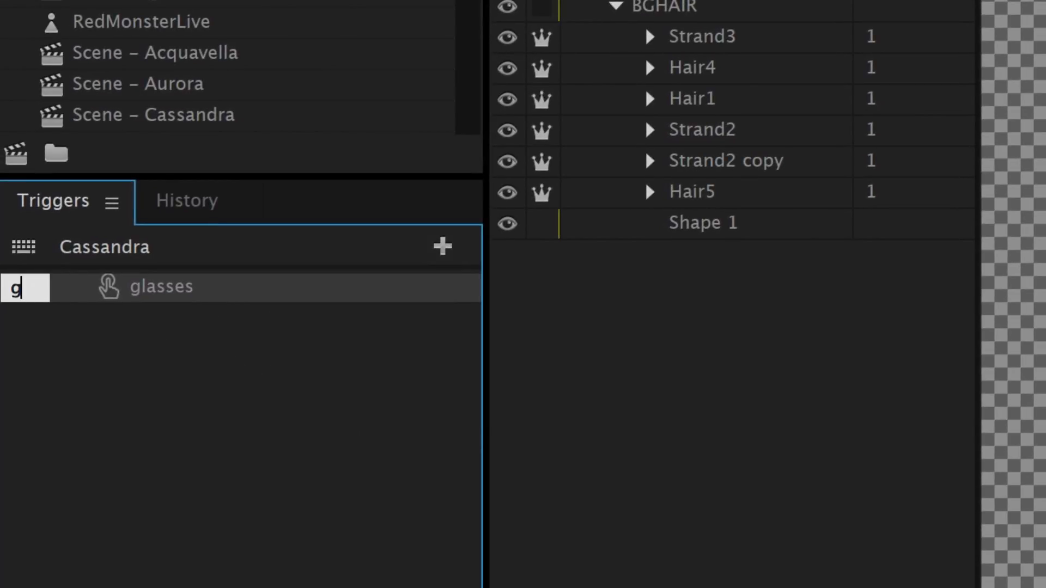
{"action": "key", "text": "Return"}
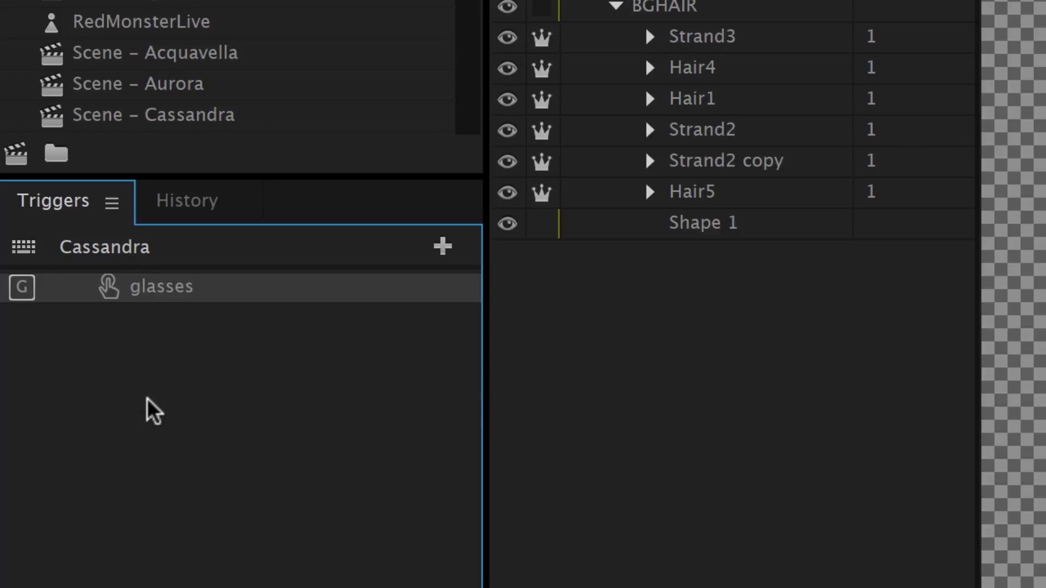
{"action": "left_click", "coordinate": [199, 411]}
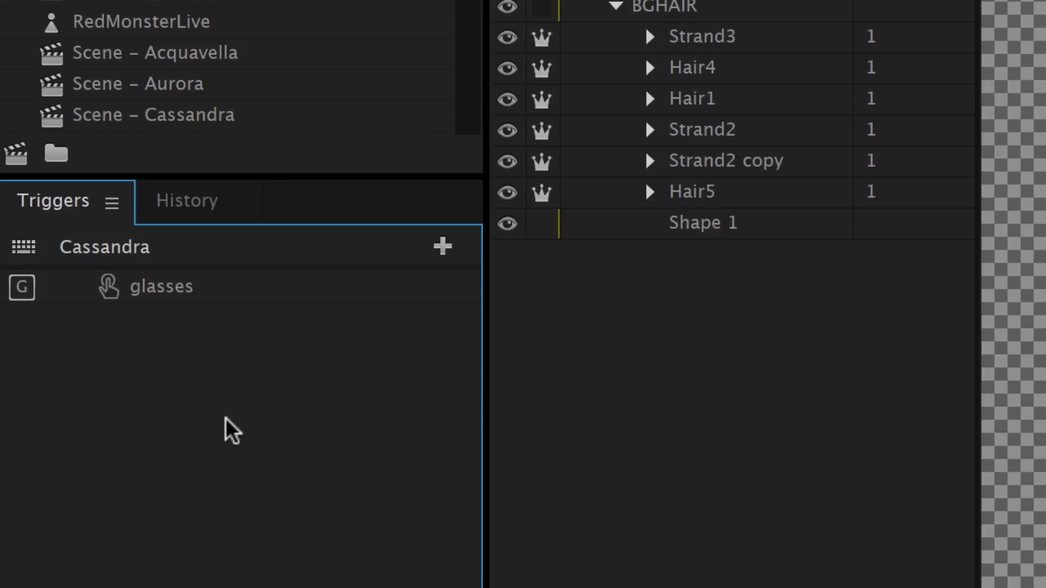
- Add a new empty trigger to the Cassandra puppet and name it glasses2
{"action": "left_click", "coordinate": [444, 248]}
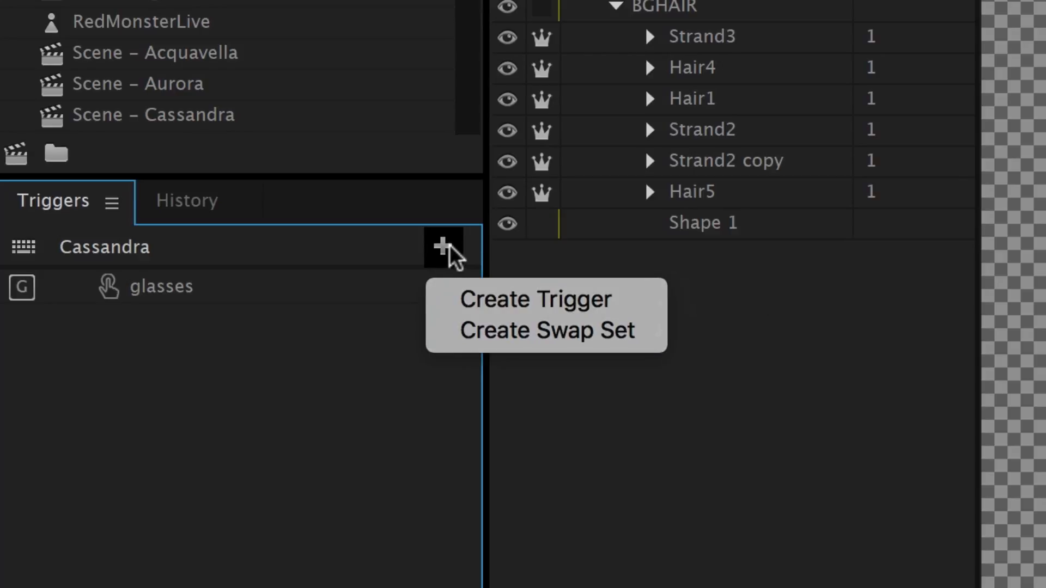
{"action": "left_click", "coordinate": [468, 297]}
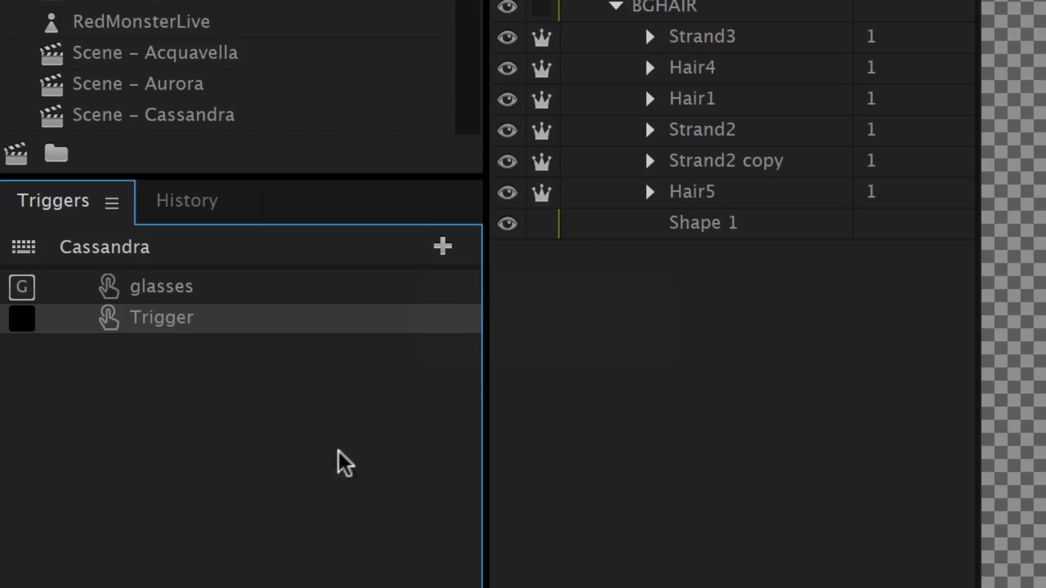
{"action": "double_click", "coordinate": [186, 325]}
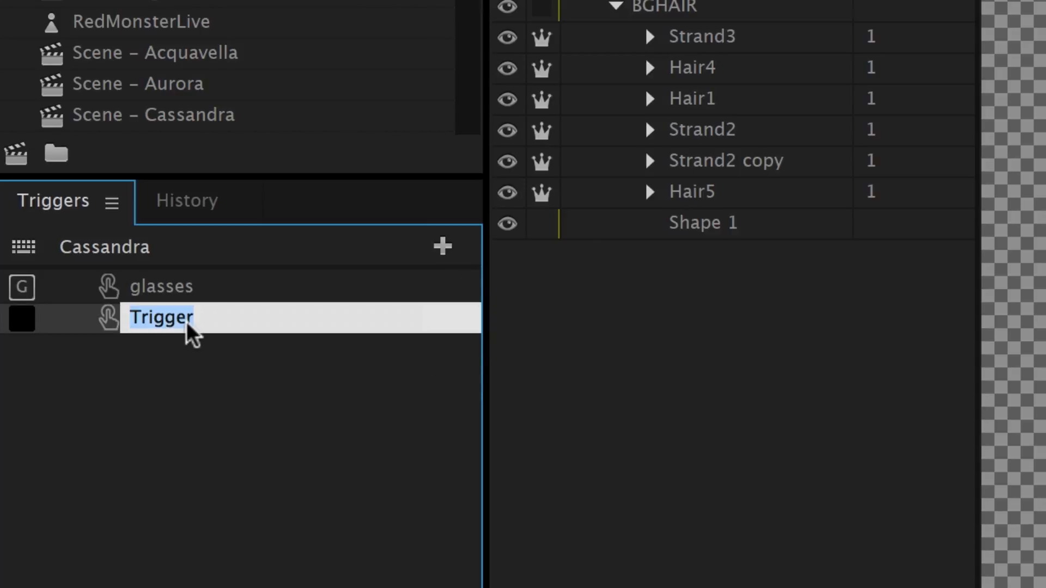
{"action": "type", "text": "glasses2"}
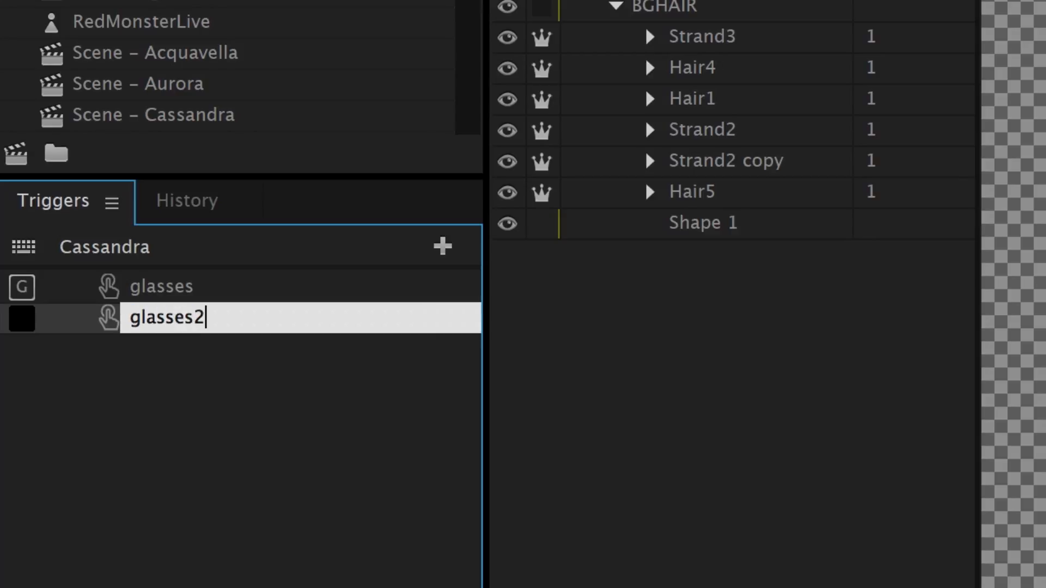
{"action": "key", "text": "Return"}
- Attach the glasses layer to the glasses2 trigger and assign that trigger the H key
{"action": "left_click_drag", "start_coordinate": [329, 20], "coordinate": [83, 315]}
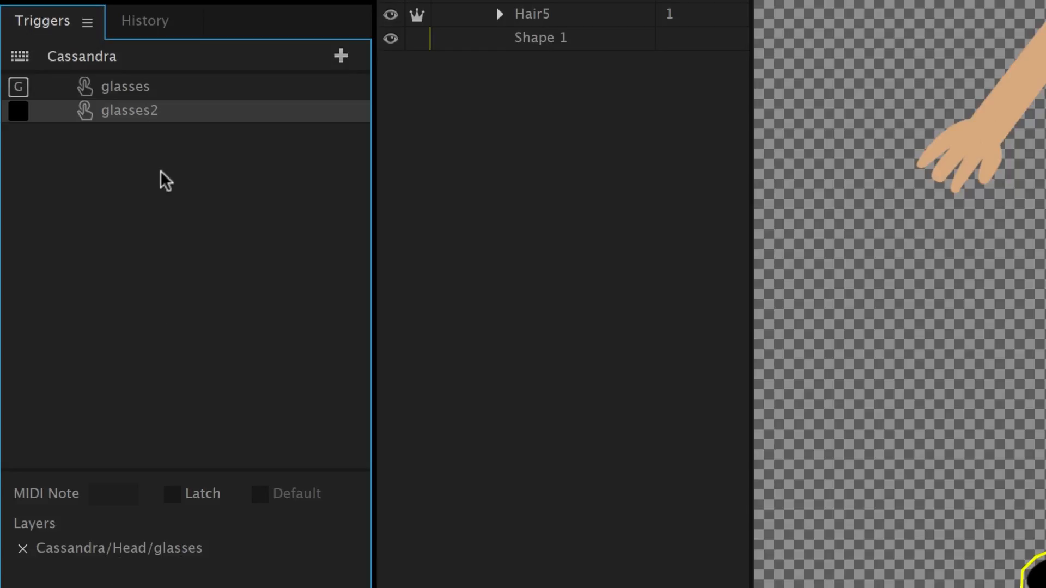
{"action": "left_click", "coordinate": [163, 90]}
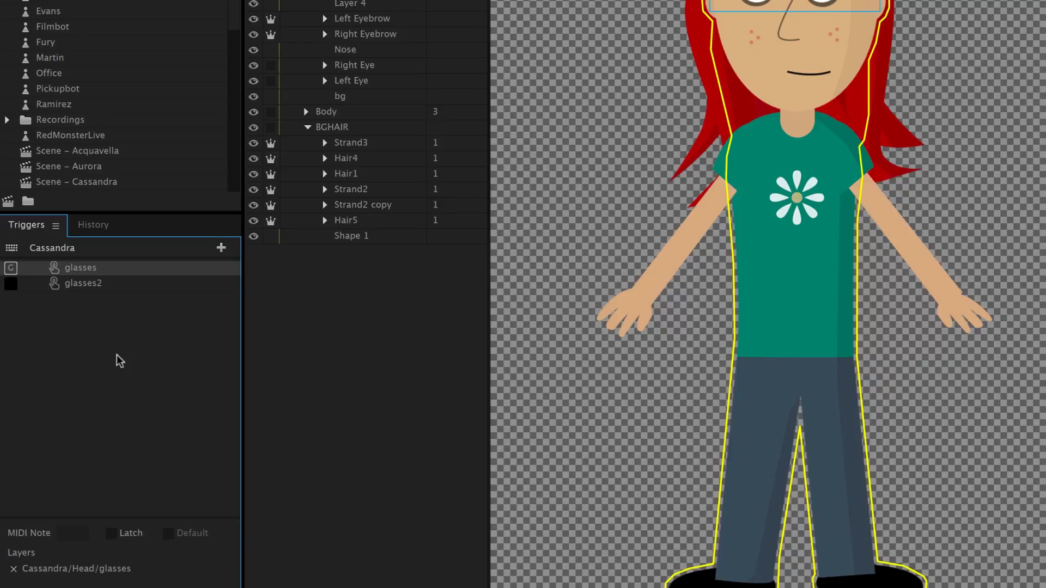
{"action": "left_click", "coordinate": [11, 284]}
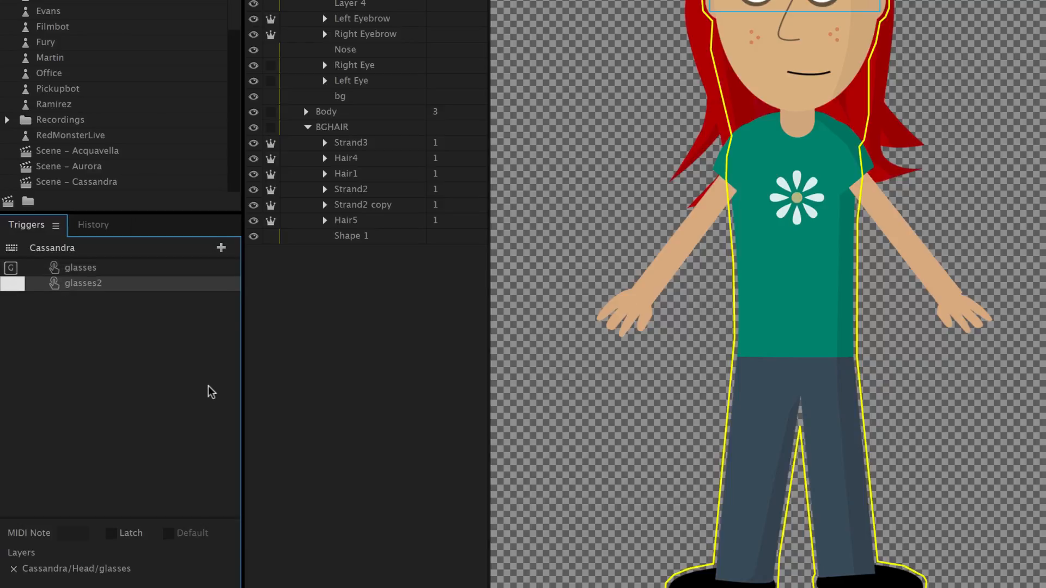
{"action": "type", "text": "h"}
{"action": "key", "text": "Return"}
- Expand the Body group, preview the Shirt2 layer by showing and hiding it, and select it
{"action": "left_click", "coordinate": [306, 111]}
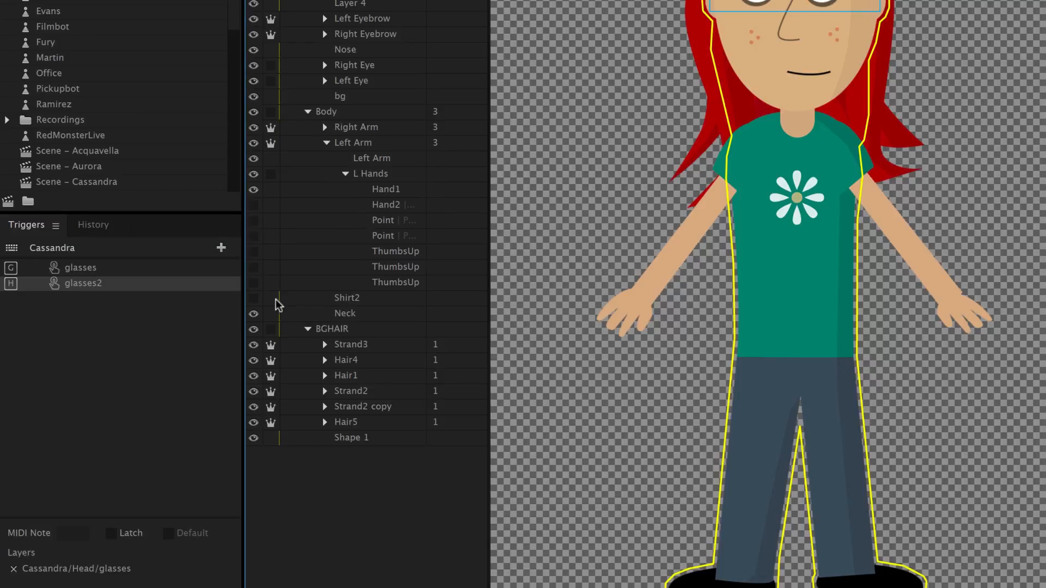
{"action": "left_click", "coordinate": [254, 299]}
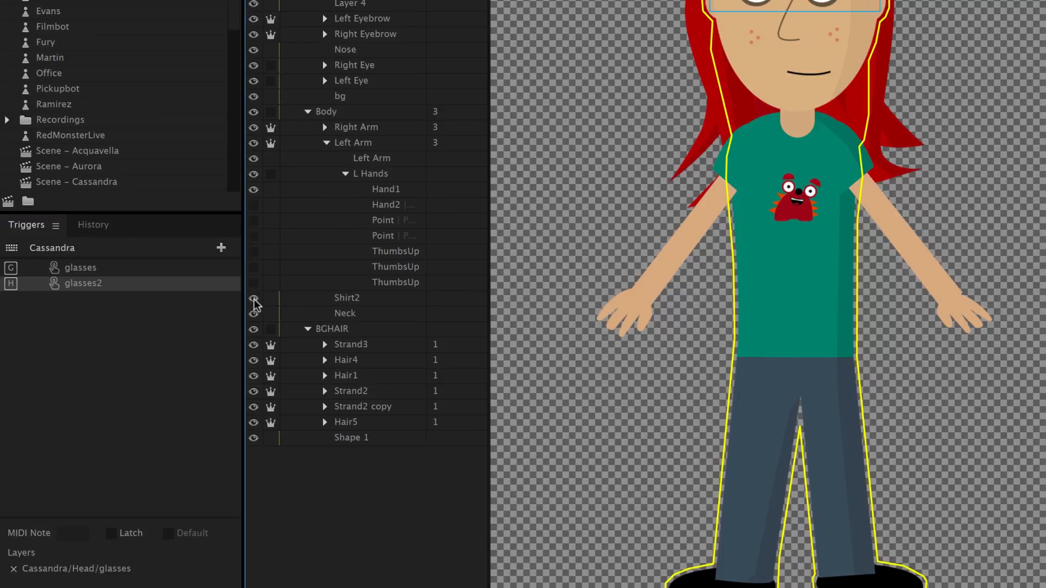
{"action": "left_click", "coordinate": [253, 300]}
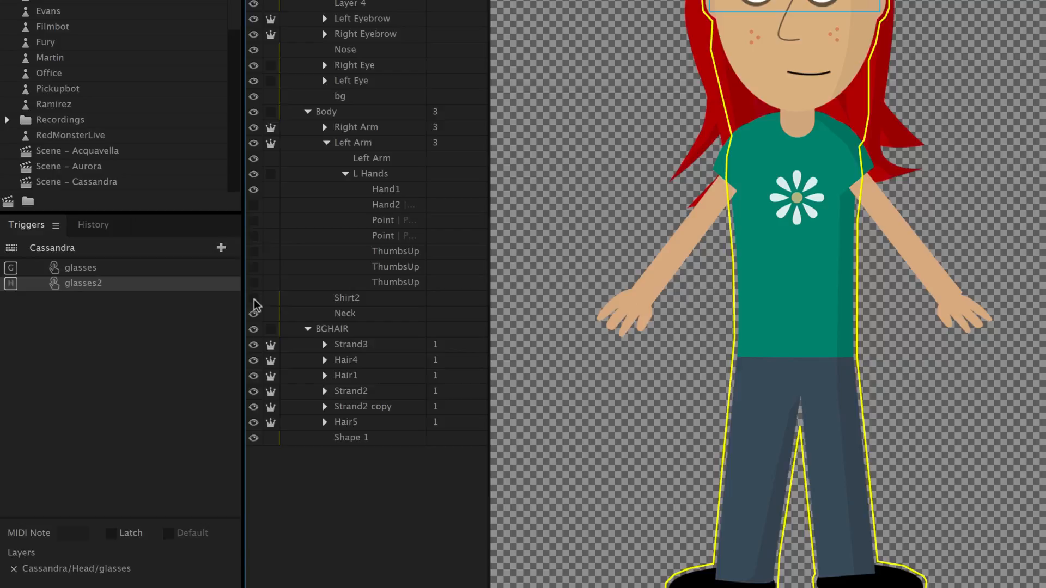
{"action": "left_click", "coordinate": [345, 300]}
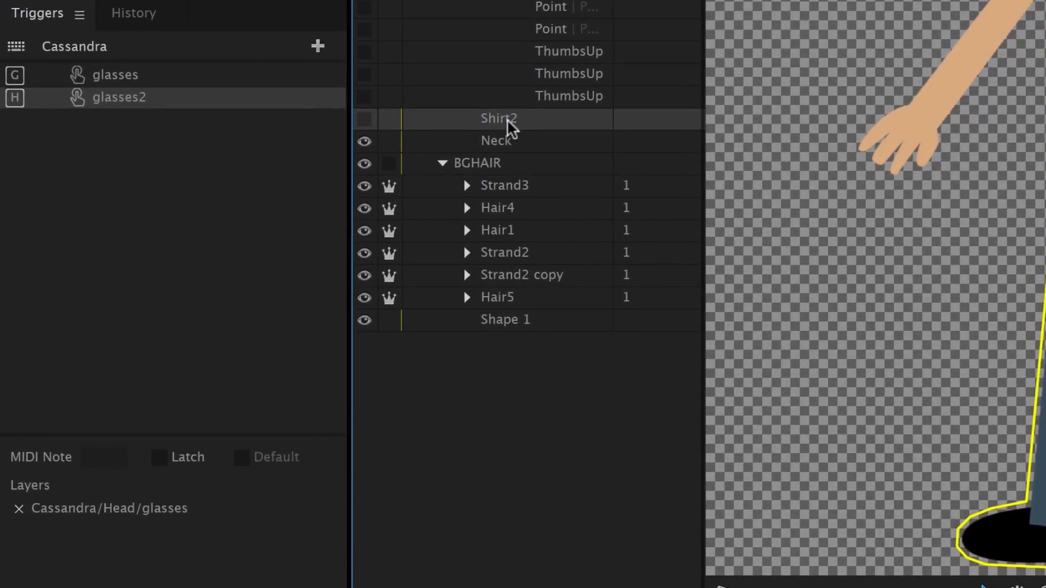
- Add the Shirt2 layer to the glasses trigger and test its G key repeatedly in the Record workspace
{"action": "left_click_drag", "start_coordinate": [511, 127], "coordinate": [120, 87]}
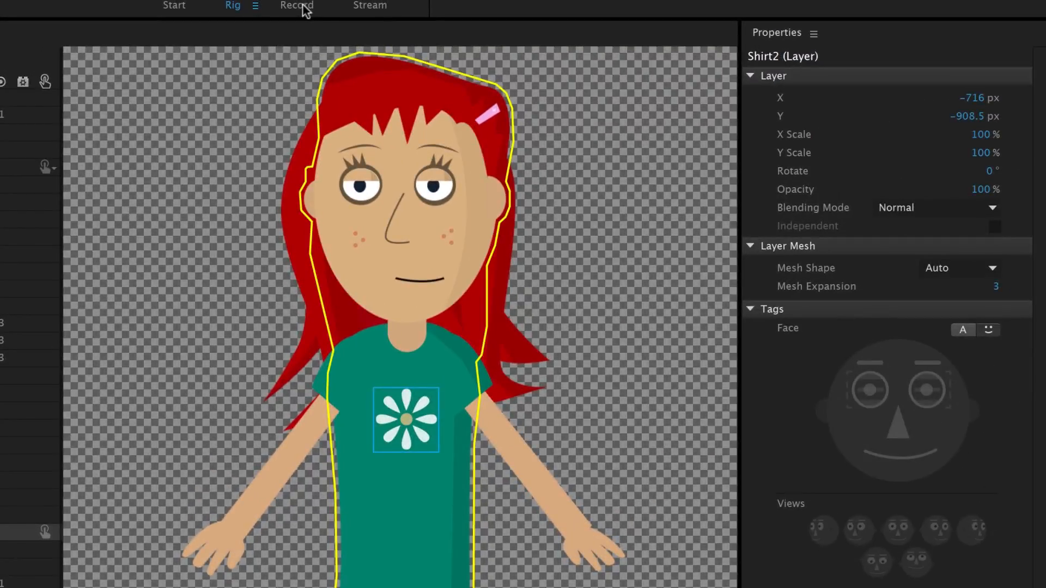
{"action": "left_click", "coordinate": [299, 6]}
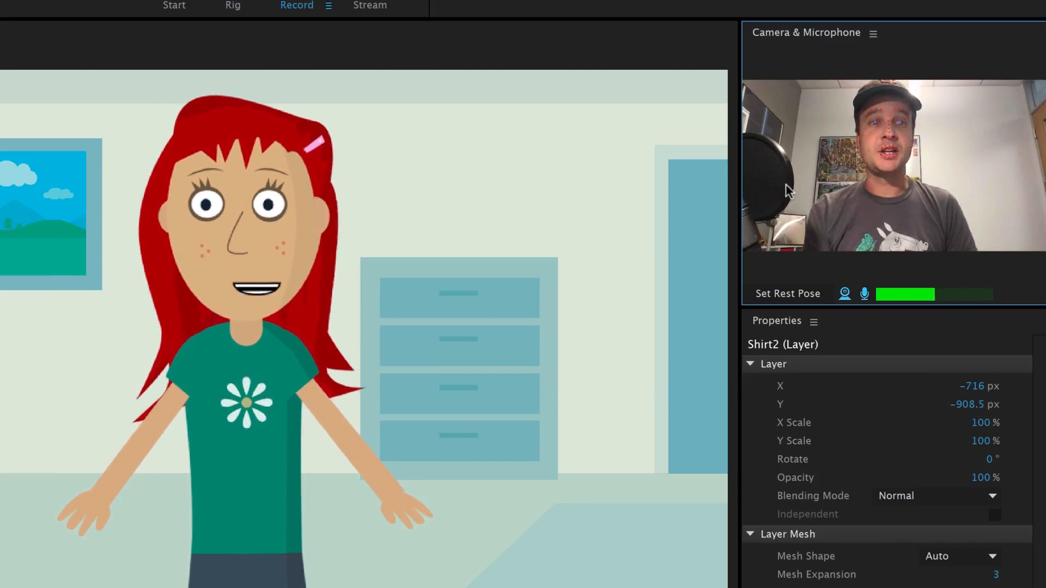
{"action": "key", "text": "g"}
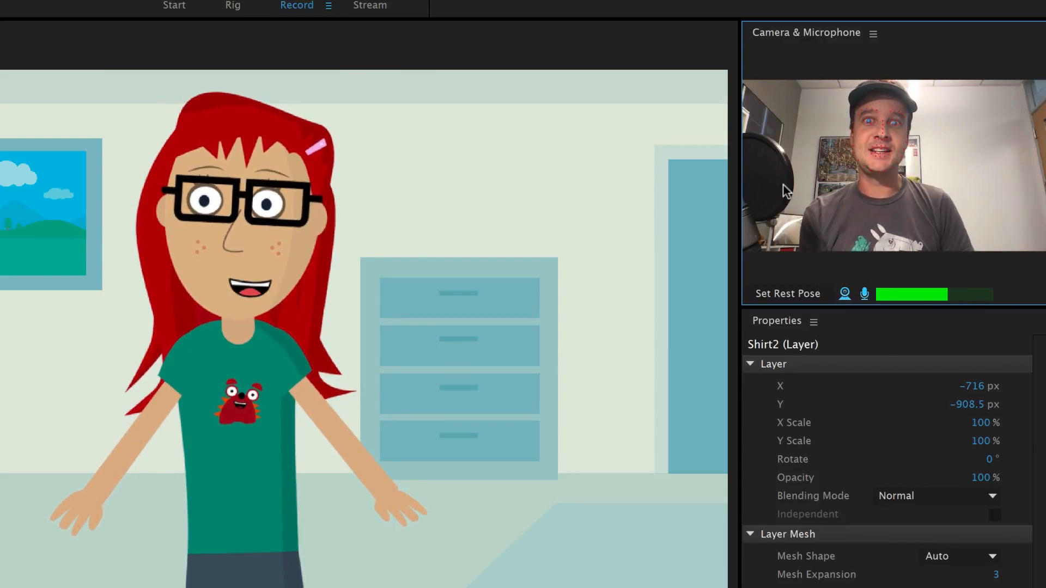
{"action": "key", "text": "g"}
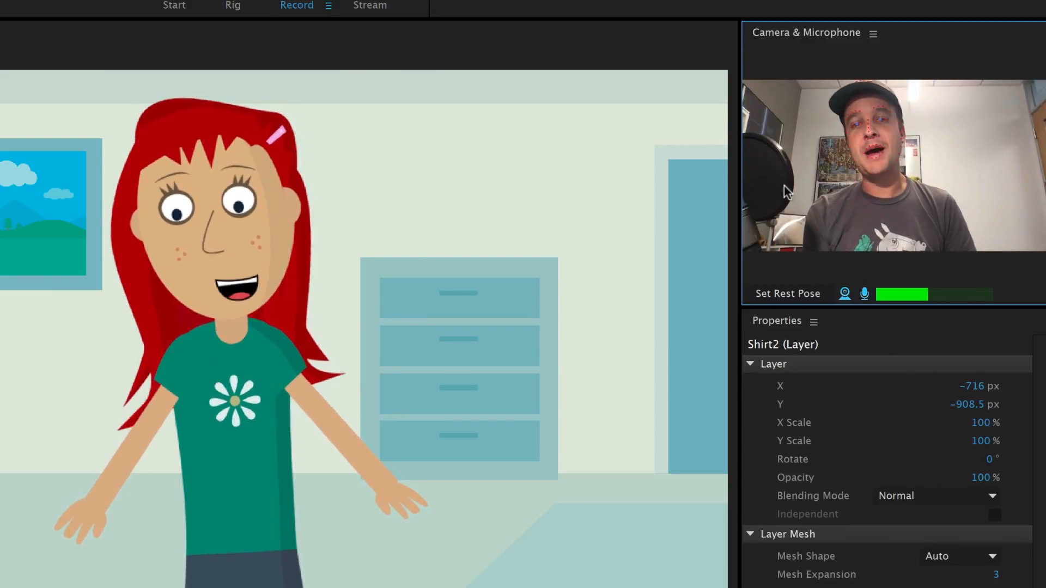
{"action": "key", "text": "g"}
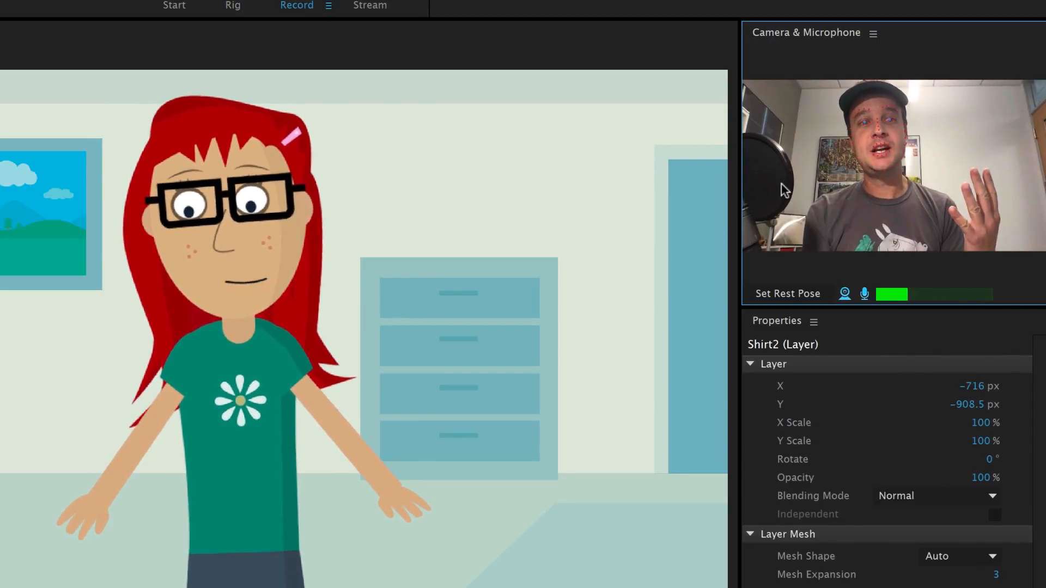
{"action": "key", "text": "g"}
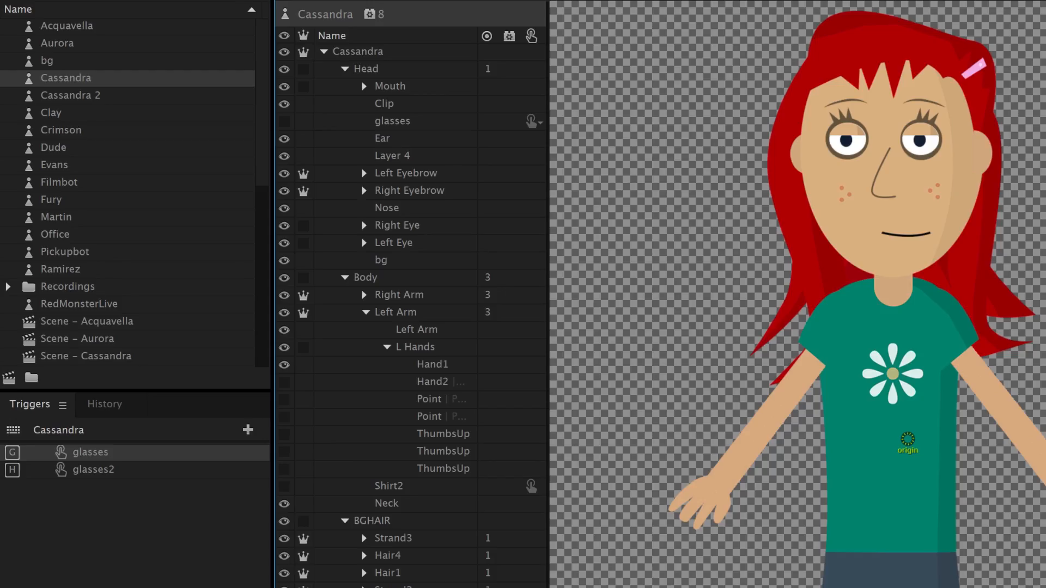
- Create another trigger from the glasses layer and bring up the options for adding the layer to an existing trigger
{"action": "right_click", "coordinate": [421, 126]}
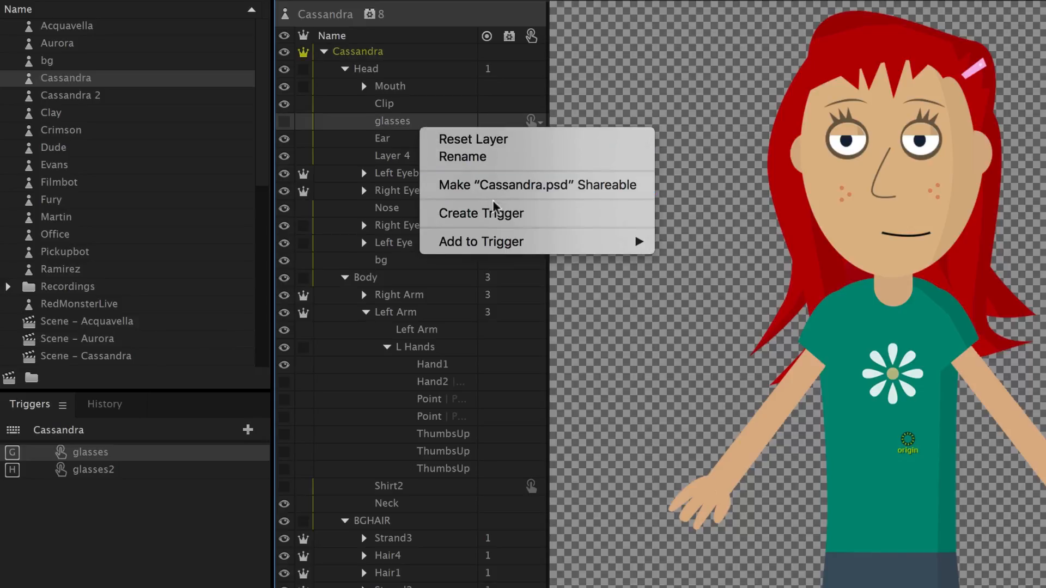
{"action": "left_click", "coordinate": [551, 214]}
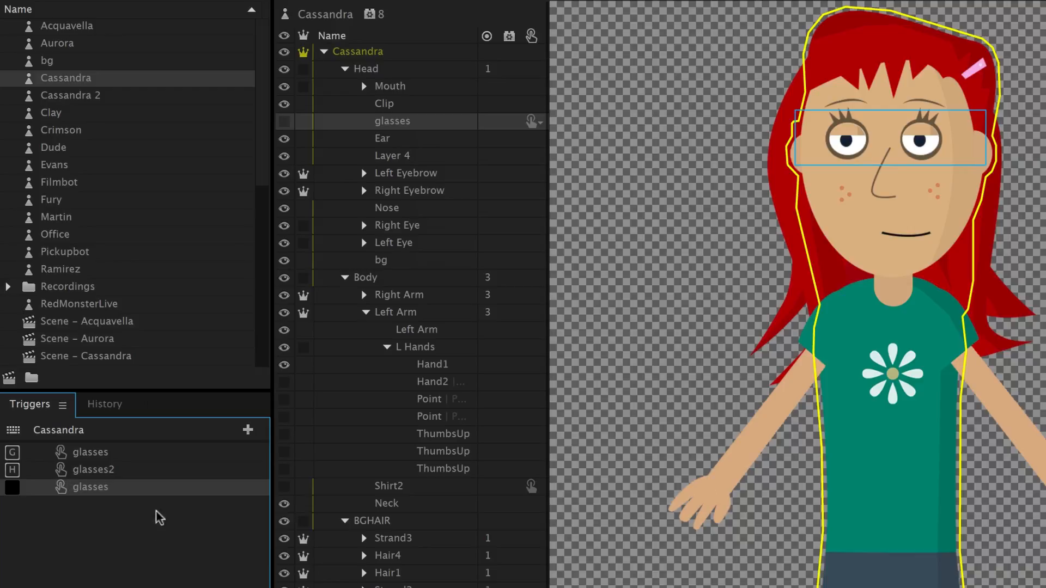
{"action": "right_click", "coordinate": [412, 123]}
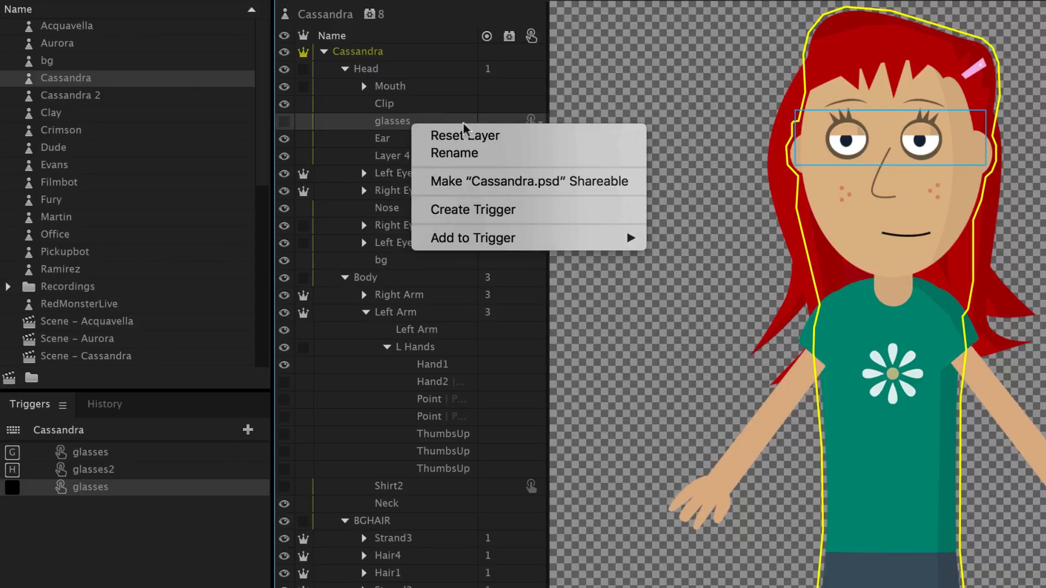
{"action": "mouse_move", "coordinate": [602, 246]}
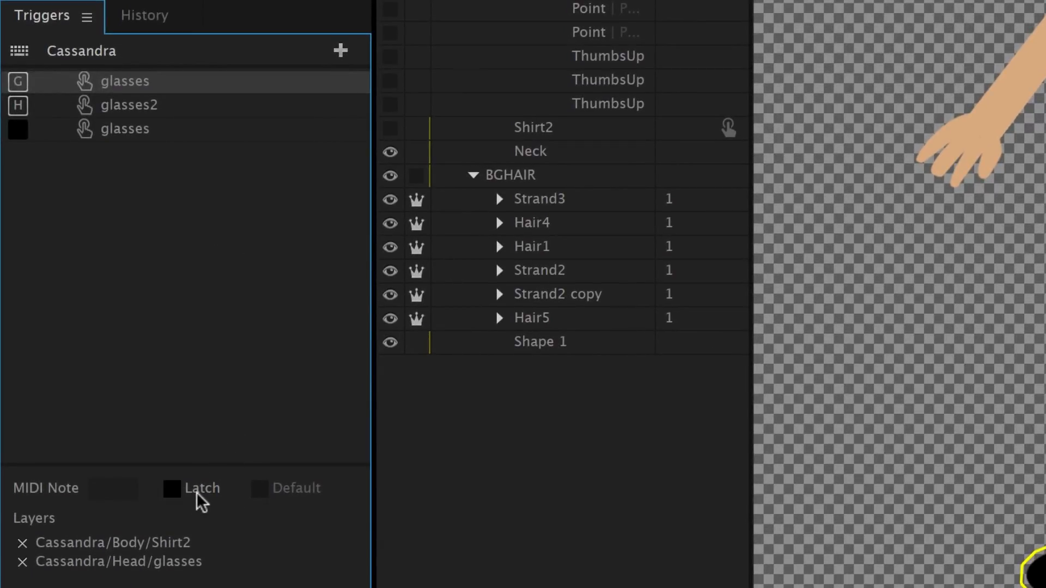
- Turn on Latch for the glasses trigger assigned to G and toggle it on and off in the Record workspace
{"action": "left_click", "coordinate": [172, 488]}
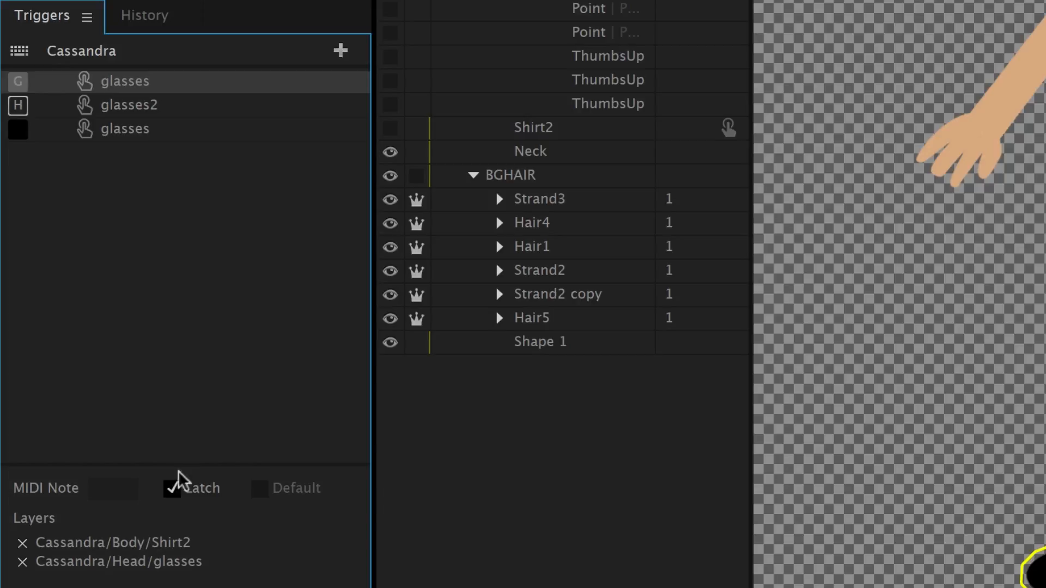
{"action": "left_click", "coordinate": [223, 334]}
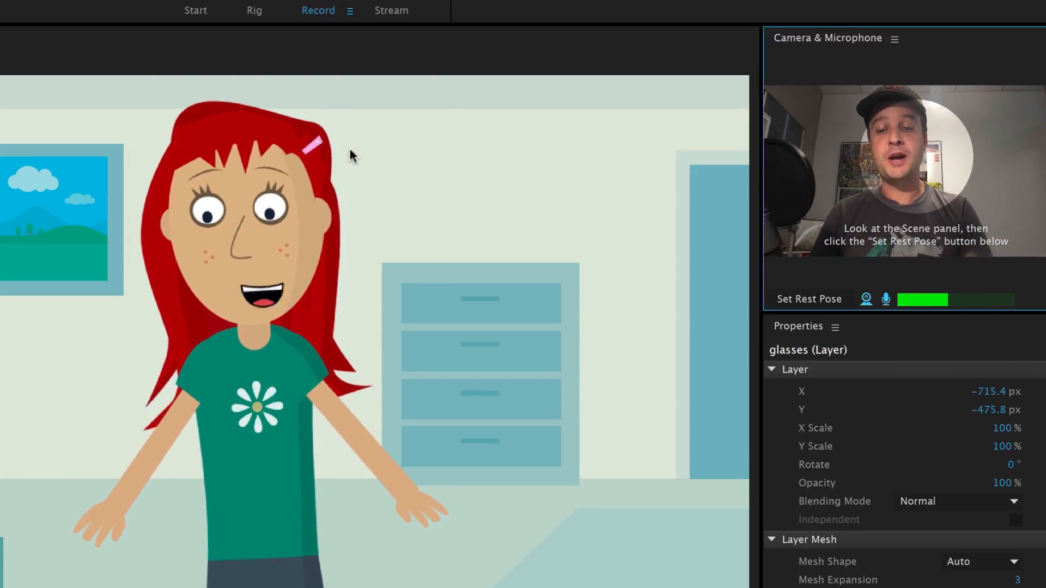
{"action": "key", "text": "g"}
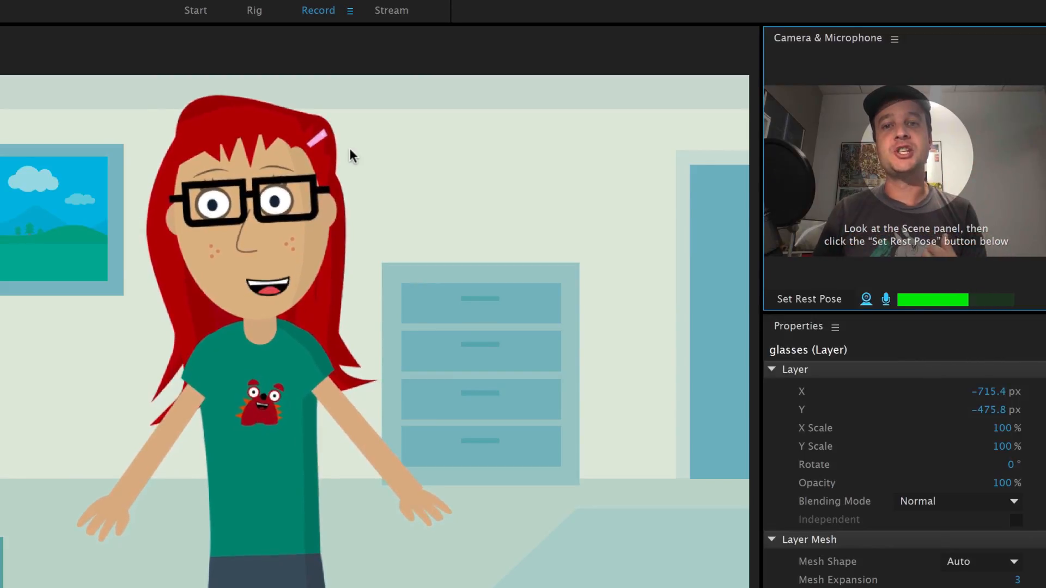
{"action": "key", "text": "g"}
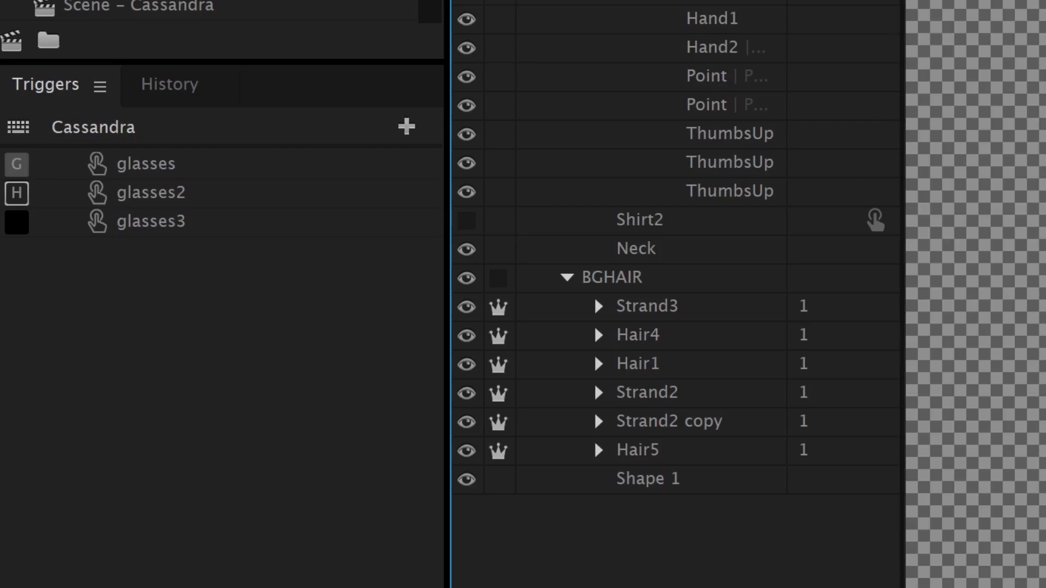
- Check which trigger controls the Shirt2 layer and reveal it in the trigger list
{"action": "left_click", "coordinate": [726, 223]}
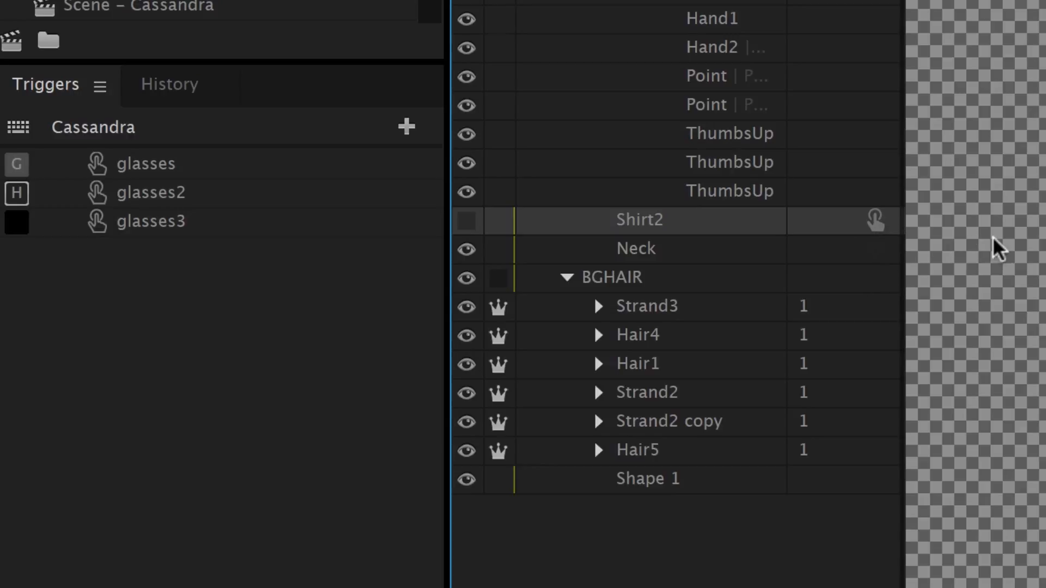
{"action": "mouse_move", "coordinate": [885, 227]}
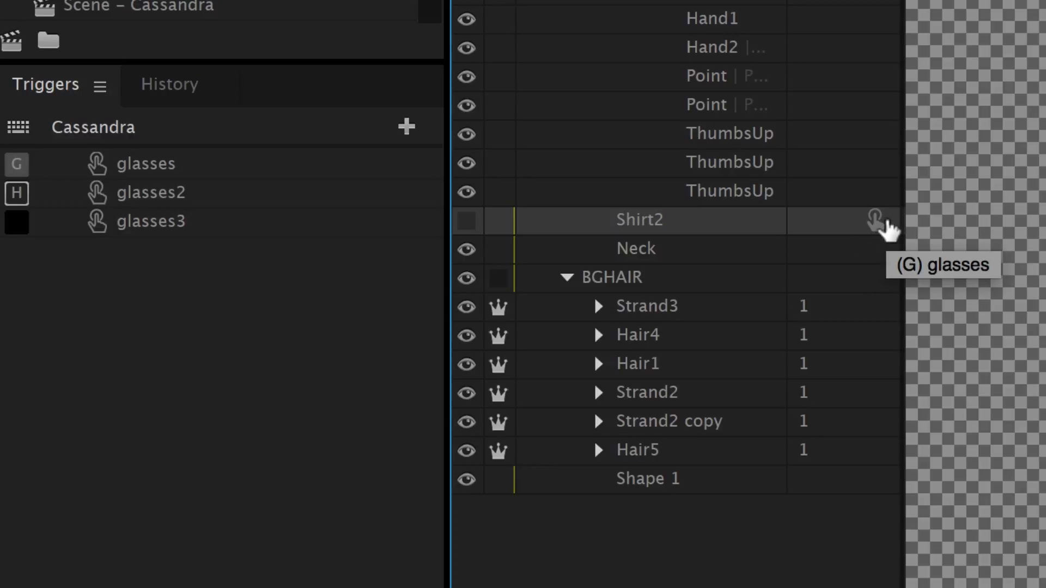
{"action": "left_click", "coordinate": [875, 221]}
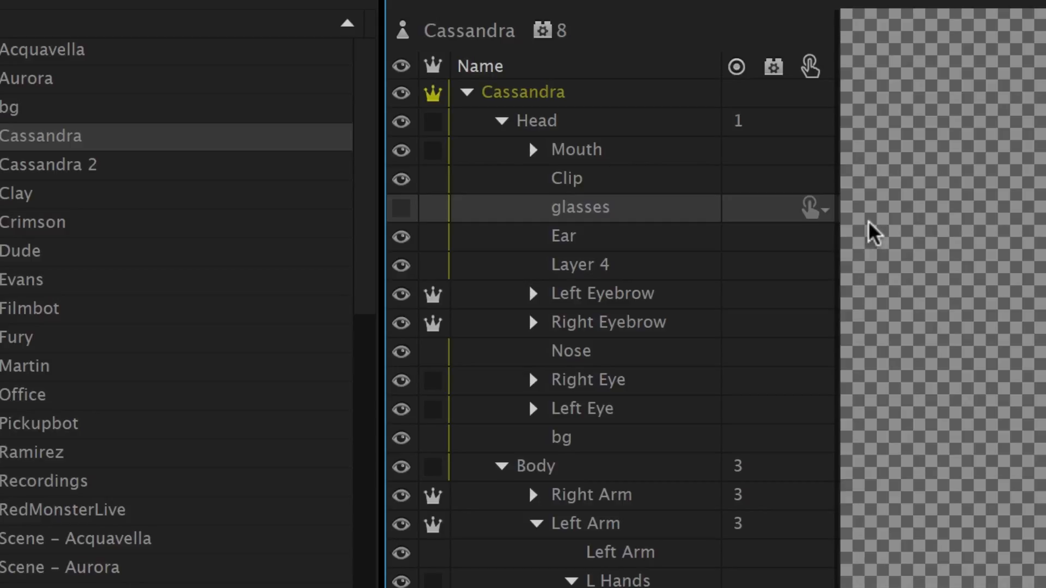
- Check which triggers control the glasses layer and reveal glasses3 in the trigger list
{"action": "mouse_move", "coordinate": [819, 217]}
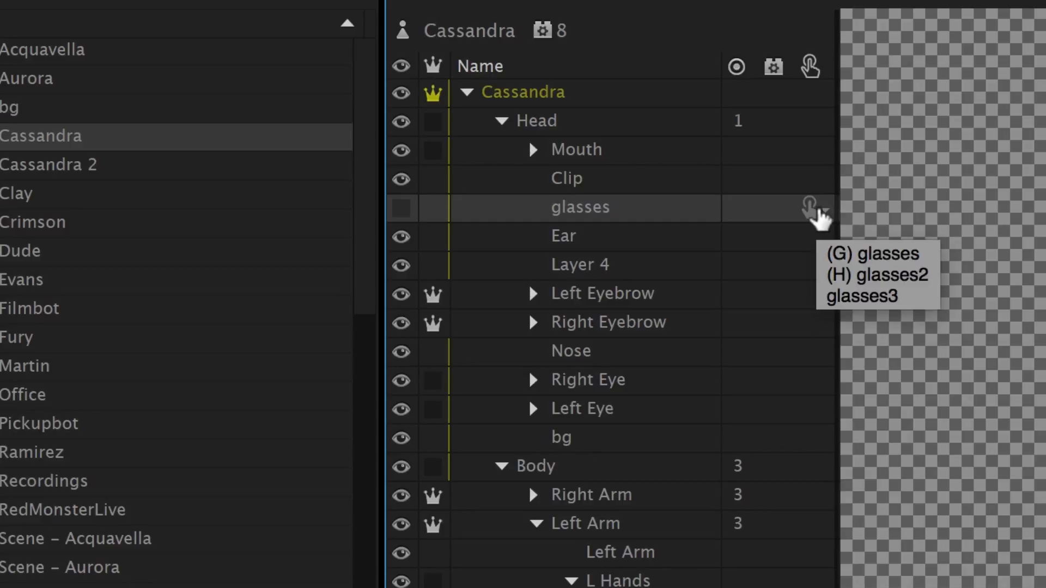
{"action": "left_click", "coordinate": [820, 217]}
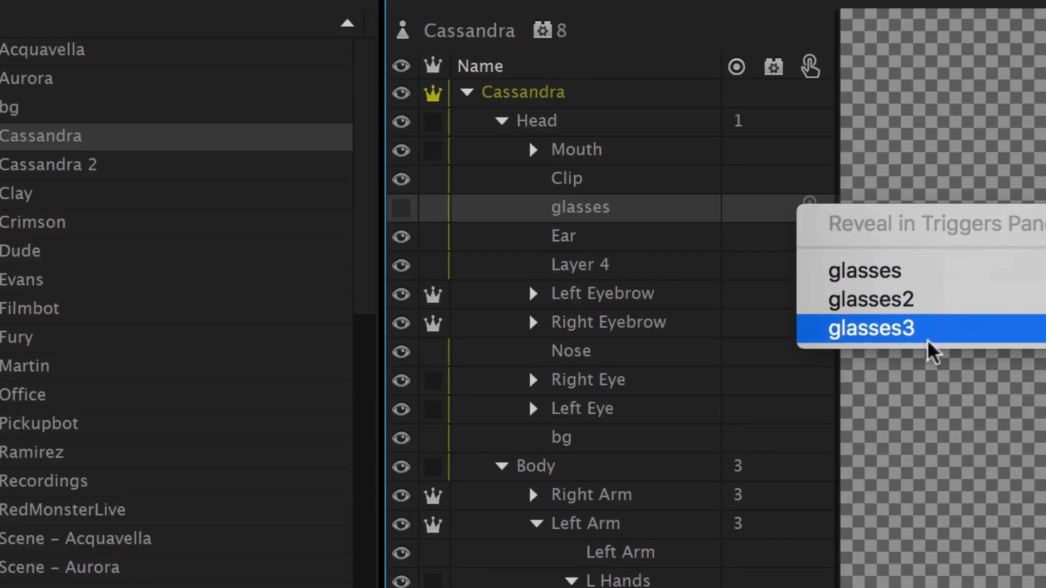
{"action": "left_click", "coordinate": [933, 288]}
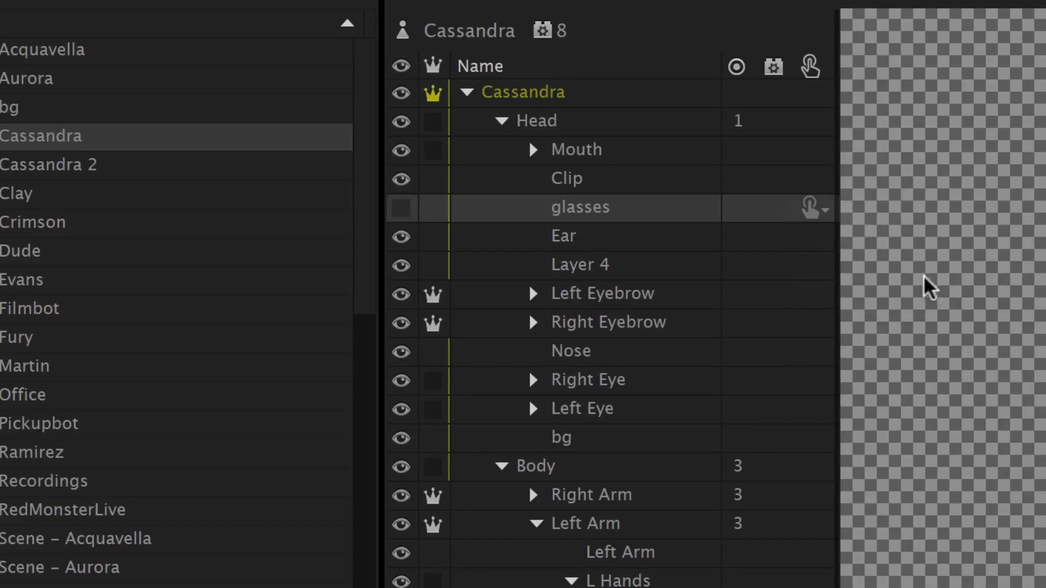
{"action": "left_click", "coordinate": [815, 216]}
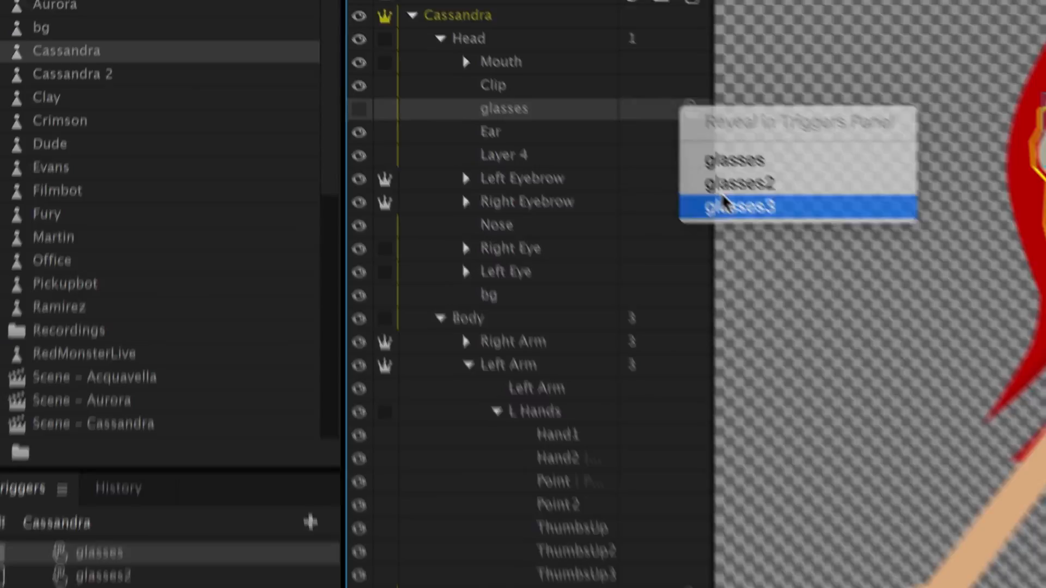
{"action": "left_click", "coordinate": [725, 206]}
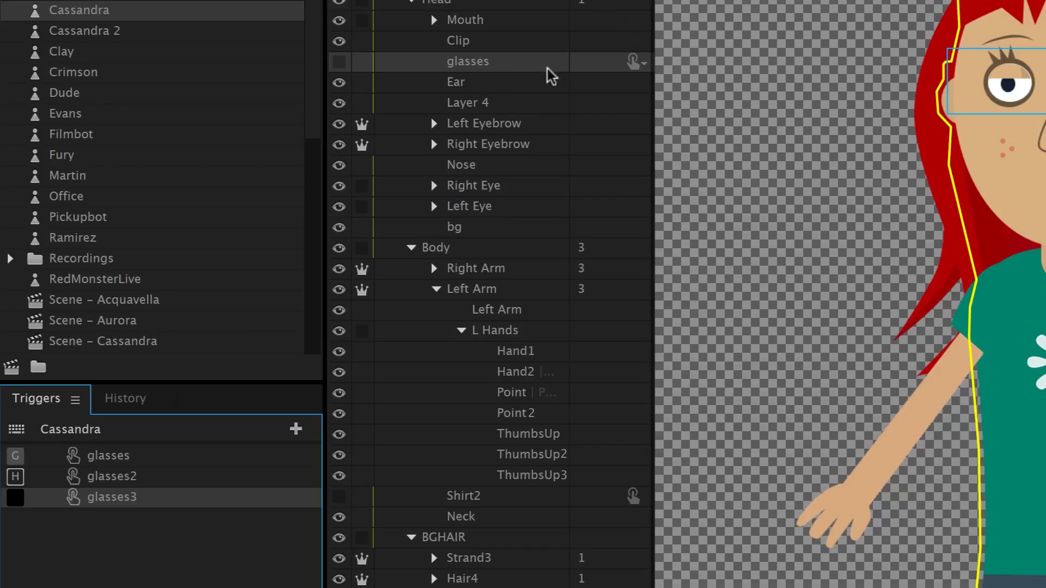
{"action": "left_click", "coordinate": [638, 64]}
{"action": "left_click", "coordinate": [495, 504]}
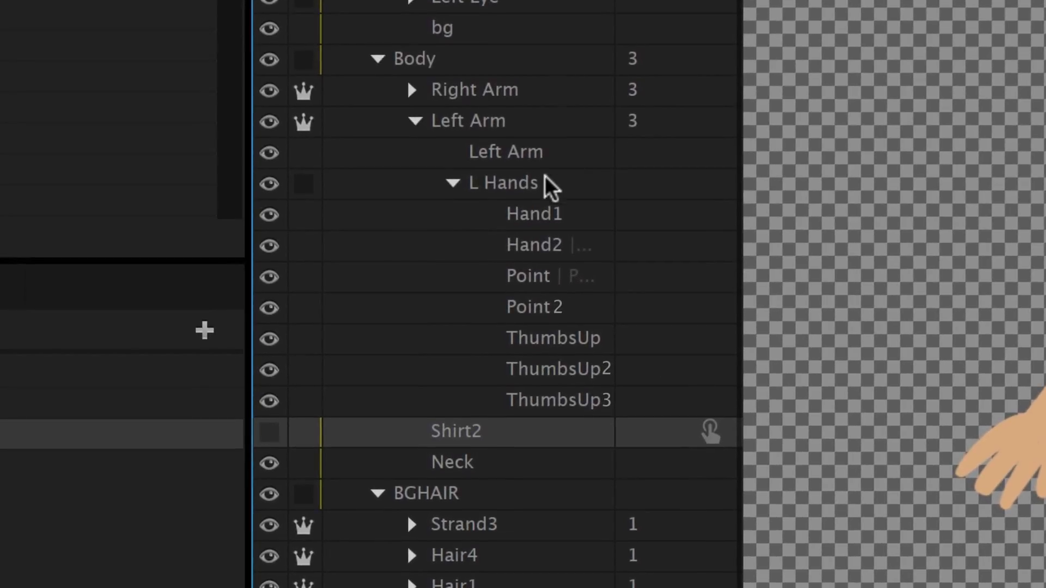
- Look through the L Hands group and its Hand1, Hand2, Point and ThumbsUp layers
{"action": "left_click", "coordinate": [521, 330]}
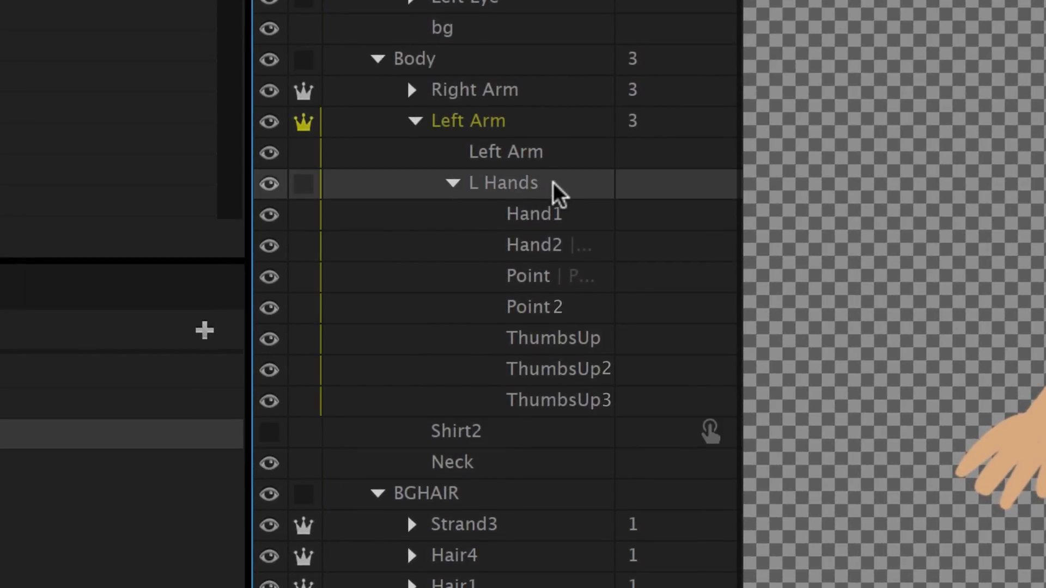
{"action": "left_click", "coordinate": [554, 216]}
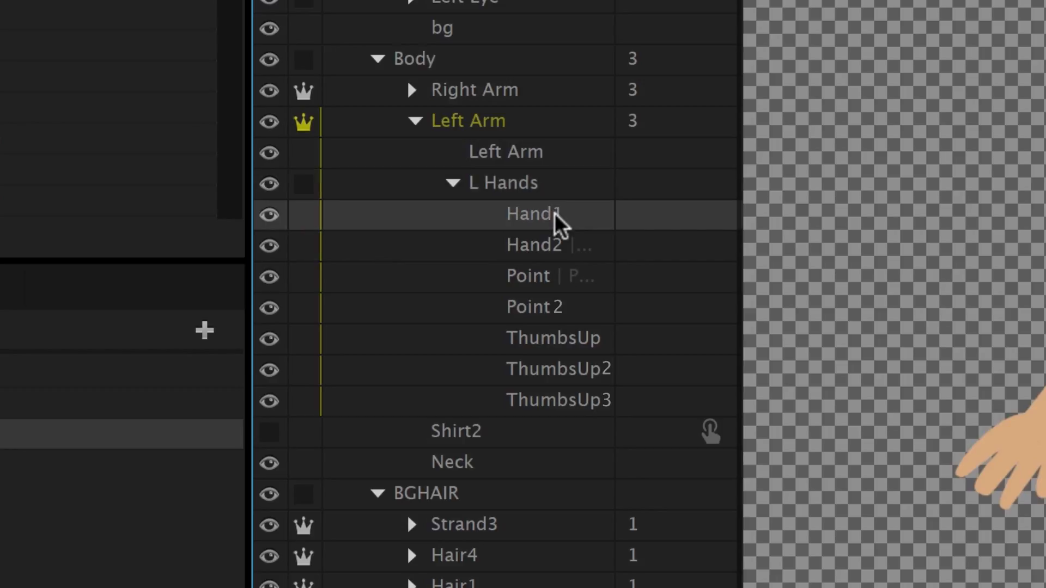
{"action": "left_click", "coordinate": [552, 254]}
{"action": "left_click", "coordinate": [544, 279]}
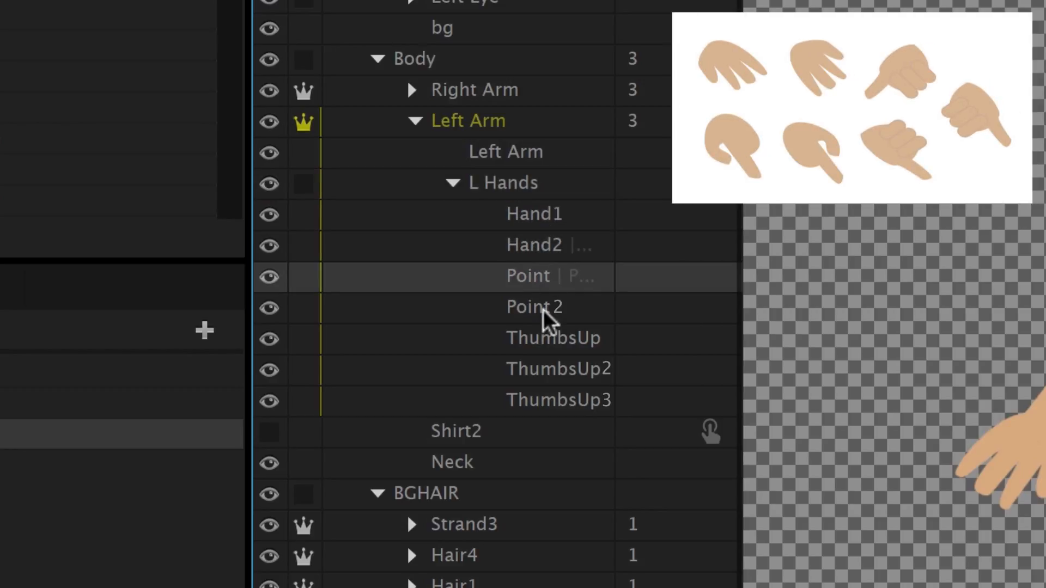
{"action": "left_click", "coordinate": [556, 340]}
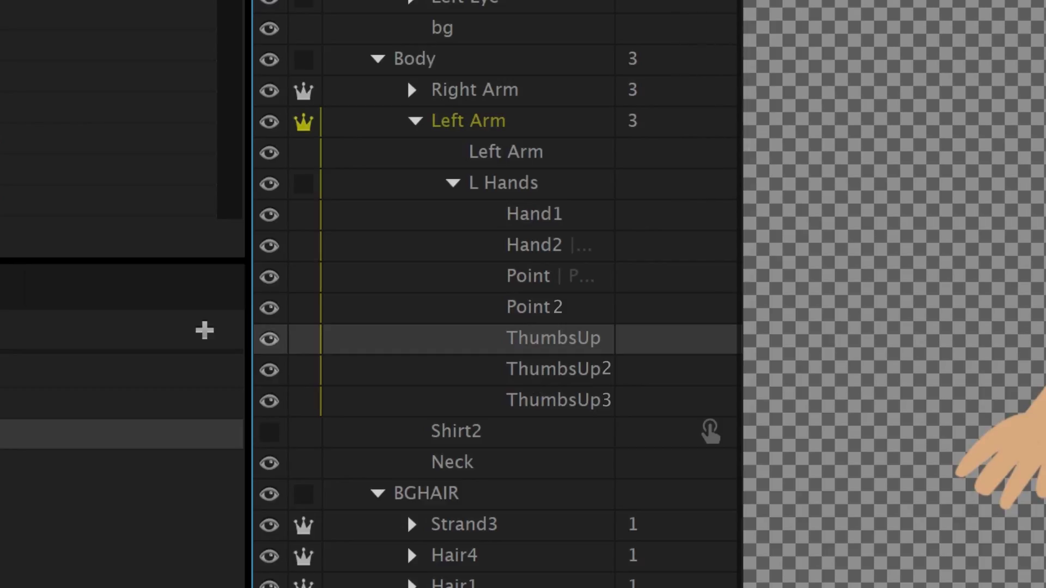
- Create a swap set from the L Hands group in Cassandra's trigger list
{"action": "left_click", "coordinate": [545, 187]}
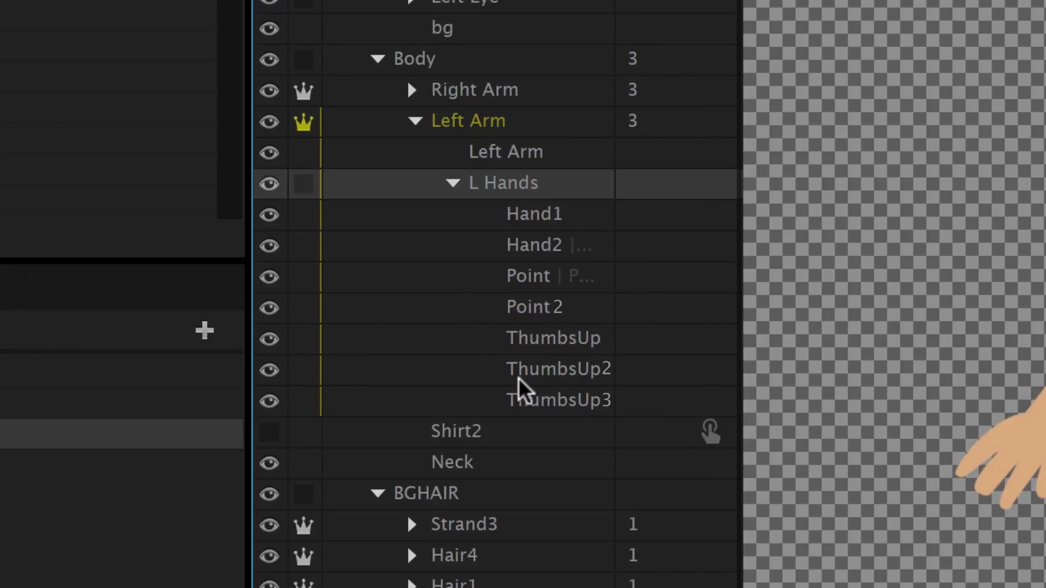
{"action": "left_click", "coordinate": [713, 188]}
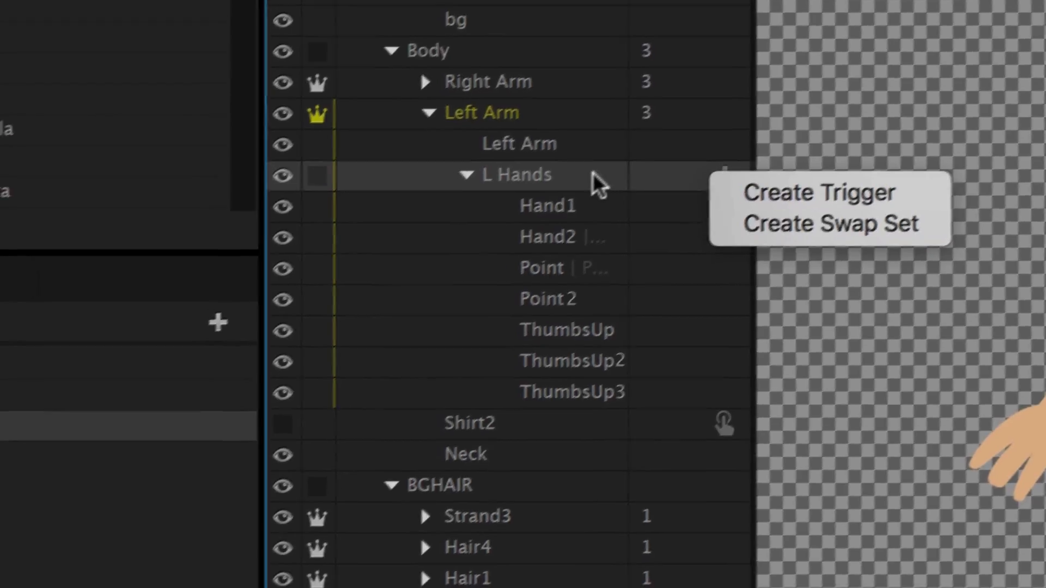
{"action": "left_click", "coordinate": [514, 187]}
{"action": "left_click_drag", "start_coordinate": [510, 187], "coordinate": [365, 272]}
{"action": "left_click_drag", "start_coordinate": [603, 131], "coordinate": [301, 378]}
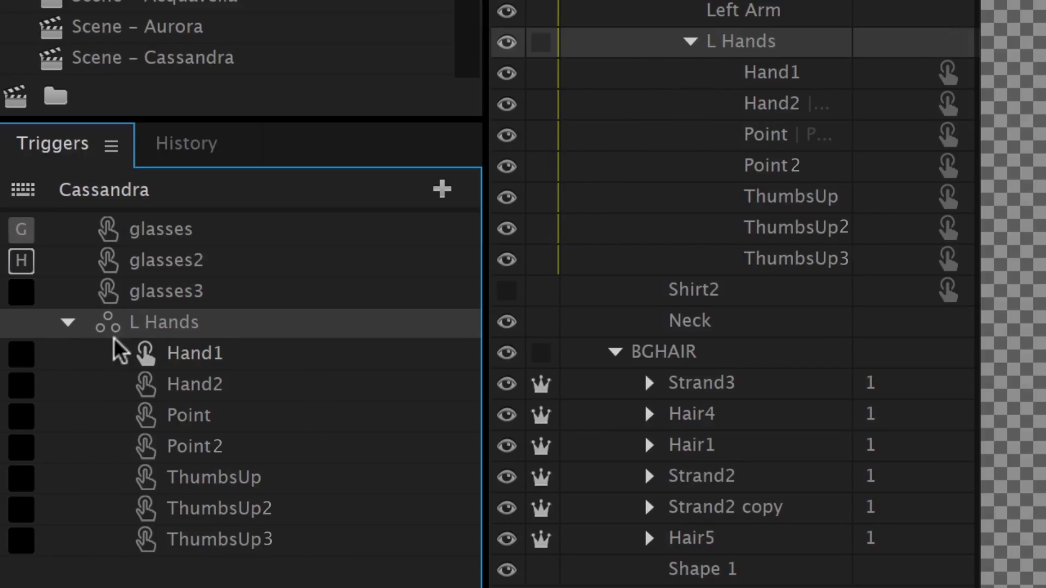
- Try ThumbsUp3, Point and Hand1 as the default trigger of the L Hands swap set, and finally clear the default
{"action": "left_click", "coordinate": [67, 323]}
{"action": "left_click", "coordinate": [66, 324]}
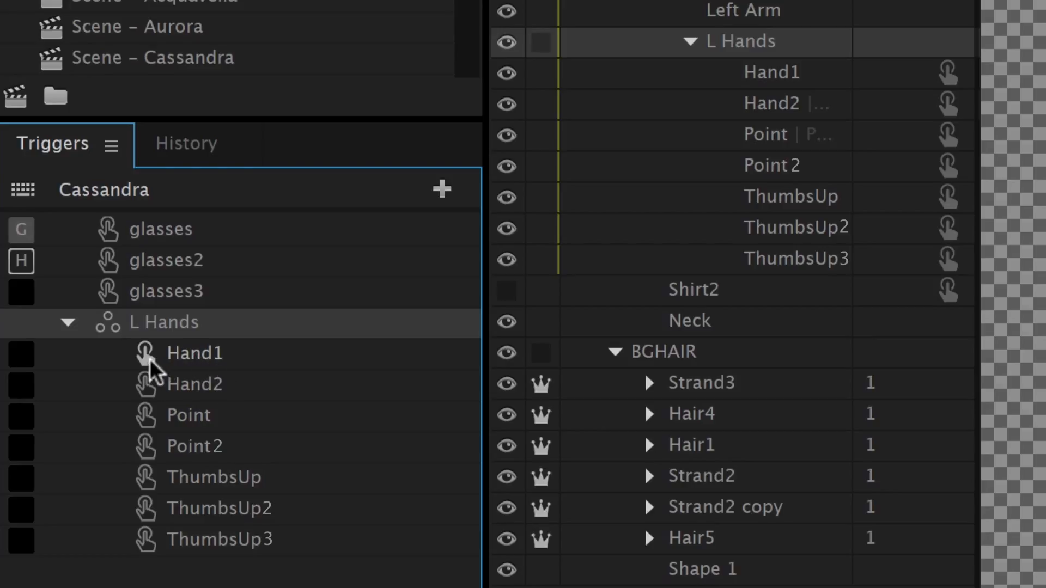
{"action": "left_click", "coordinate": [145, 544]}
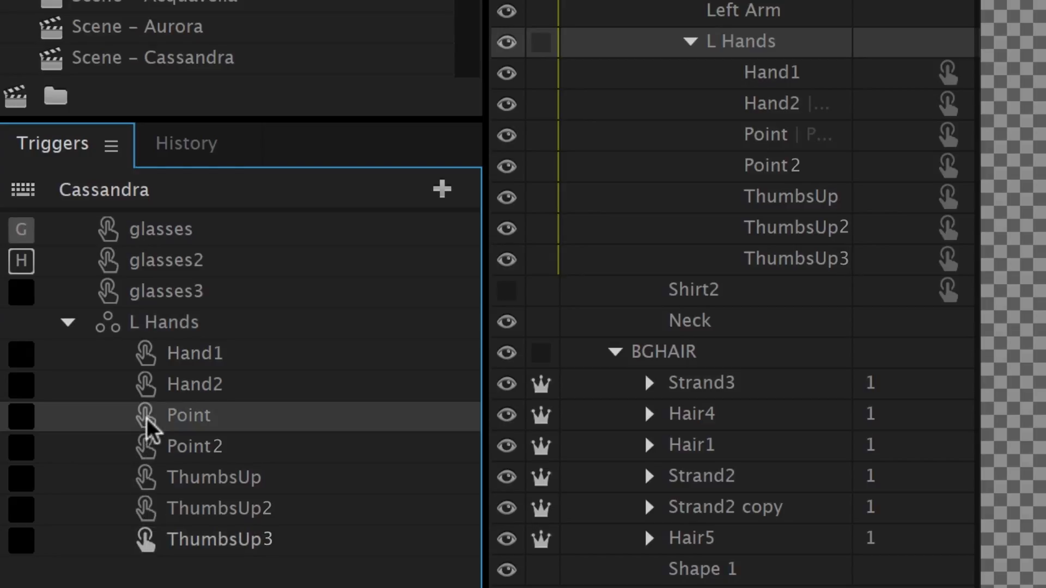
{"action": "left_click", "coordinate": [145, 479]}
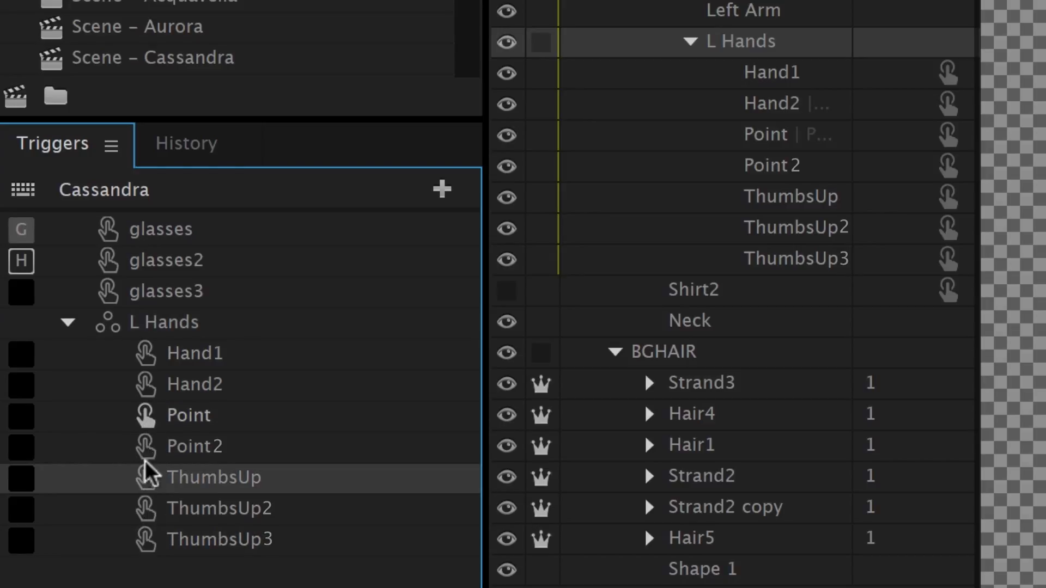
{"action": "left_click", "coordinate": [146, 359]}
{"action": "left_click", "coordinate": [146, 358]}
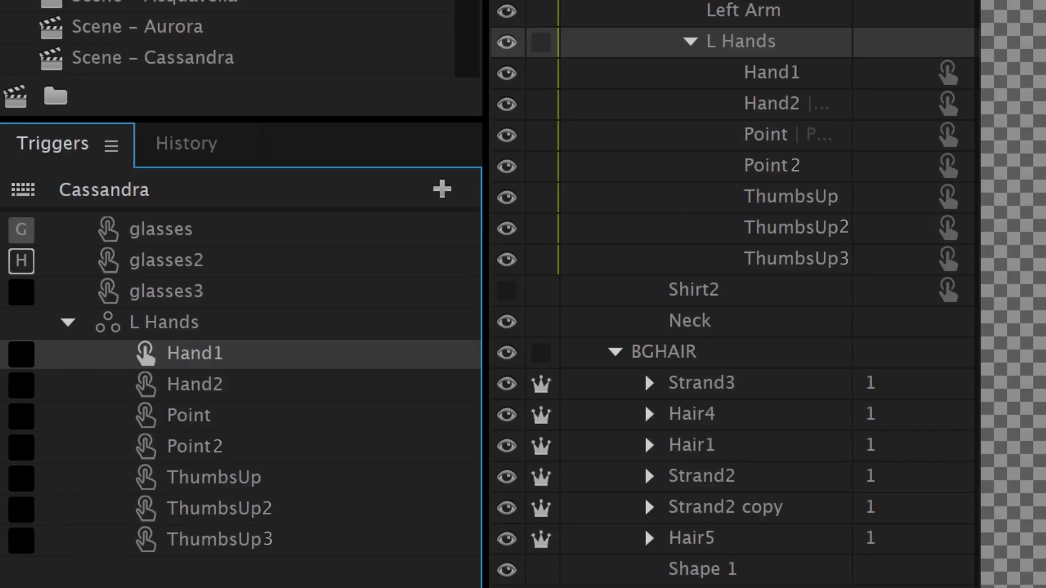
{"action": "left_click", "coordinate": [145, 355]}
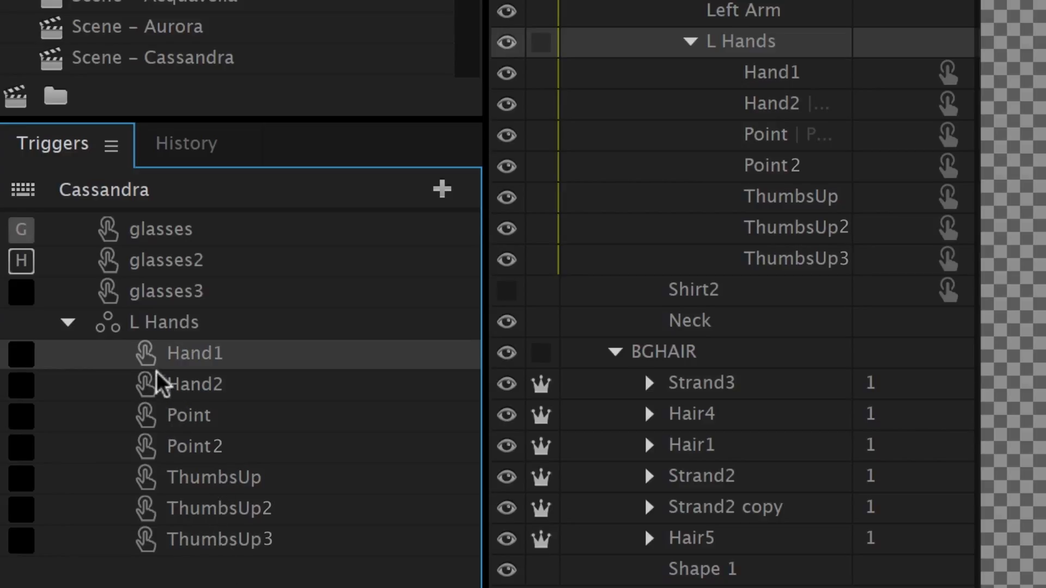
- Make Hand1 the default of the L Hands swap set, and assign key 1 to Hand2 and keys 2 and 3 to the next poses
{"action": "left_click", "coordinate": [146, 355]}
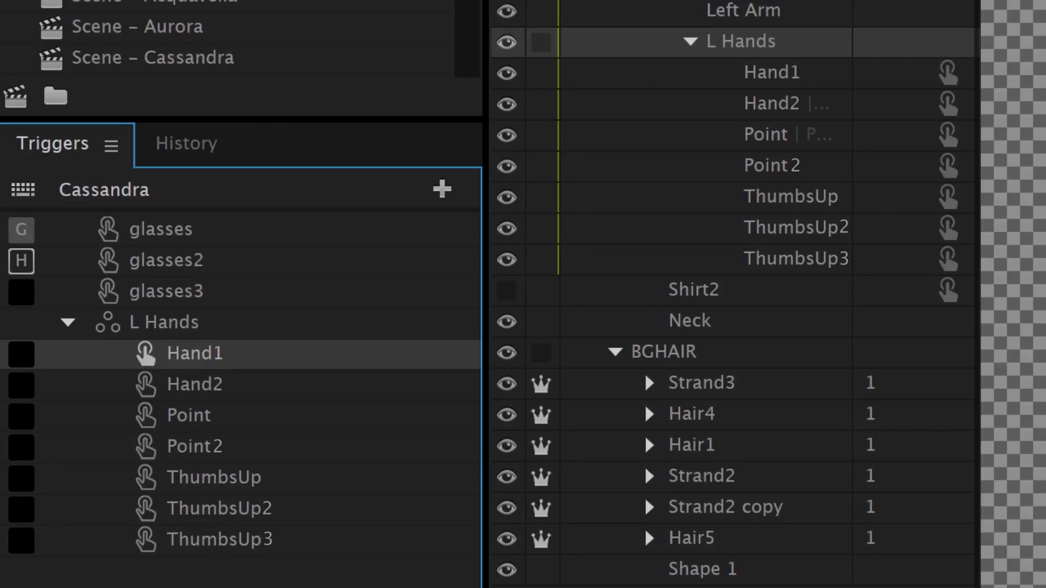
{"action": "left_click", "coordinate": [239, 576]}
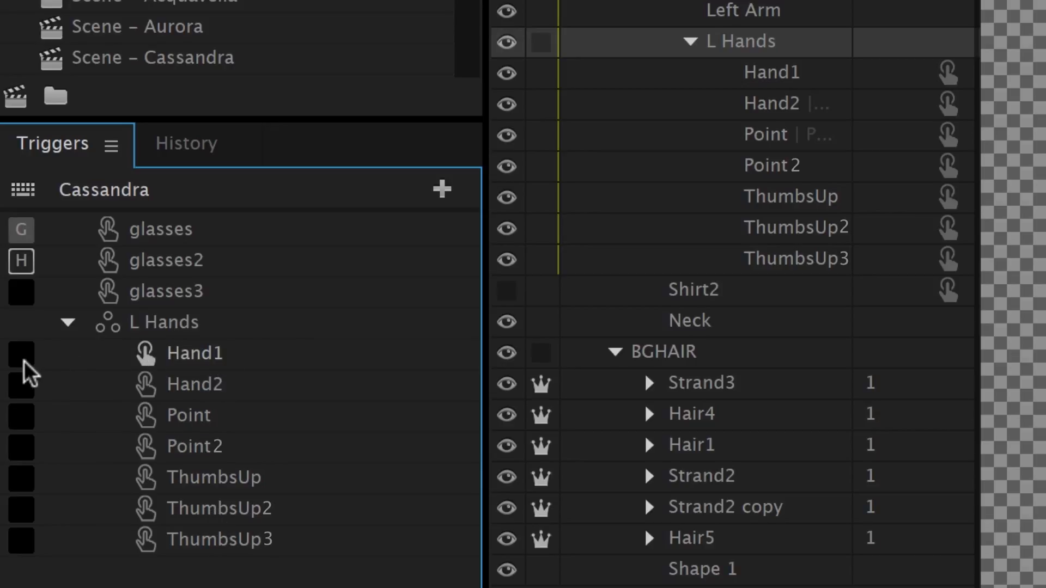
{"action": "left_click", "coordinate": [215, 395]}
{"action": "left_click", "coordinate": [25, 388]}
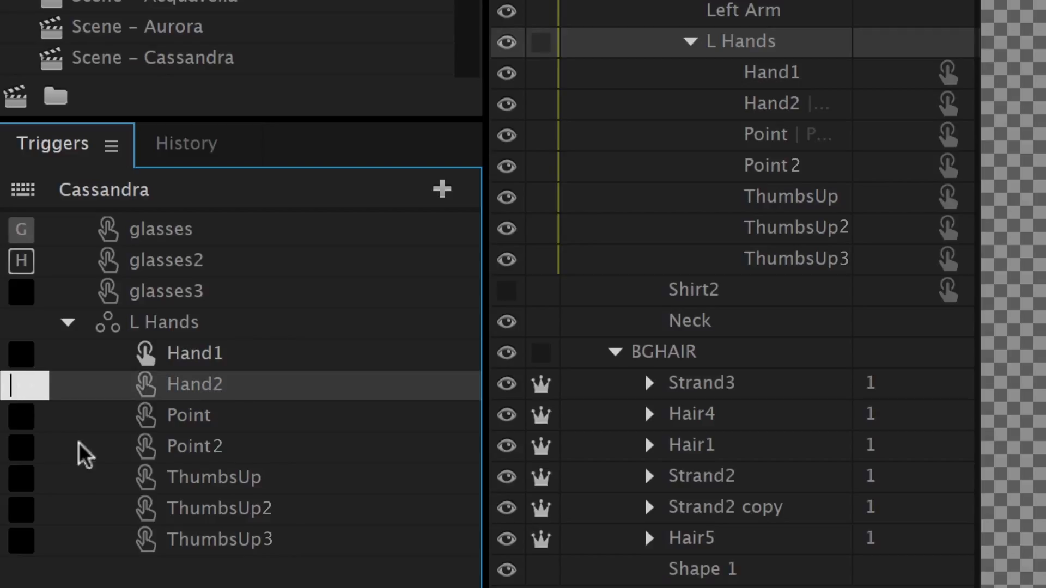
{"action": "type", "text": "1"}
{"action": "left_click", "coordinate": [22, 418]}
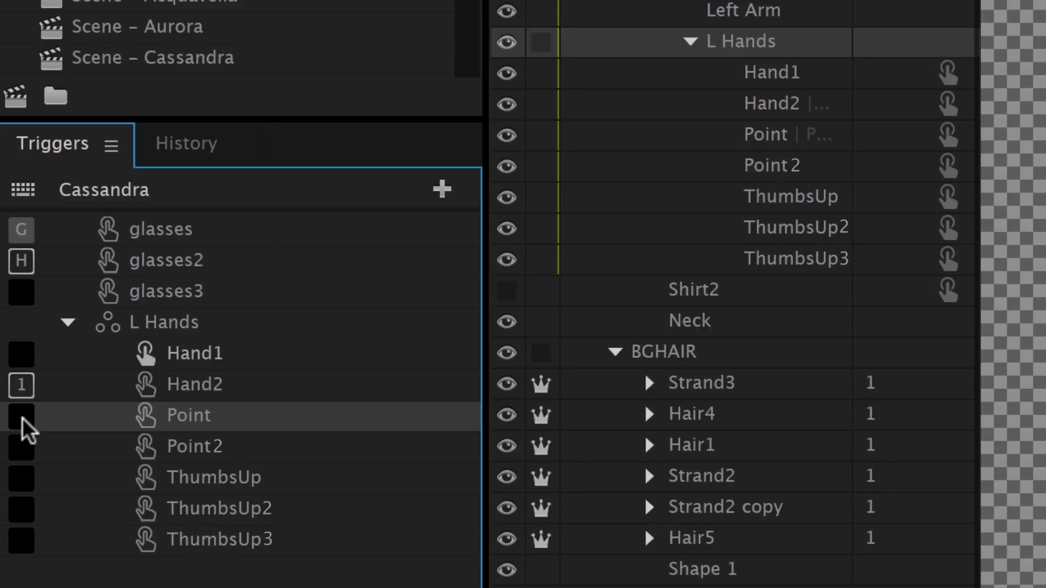
{"action": "left_click", "coordinate": [25, 424]}
{"action": "left_click", "coordinate": [23, 451]}
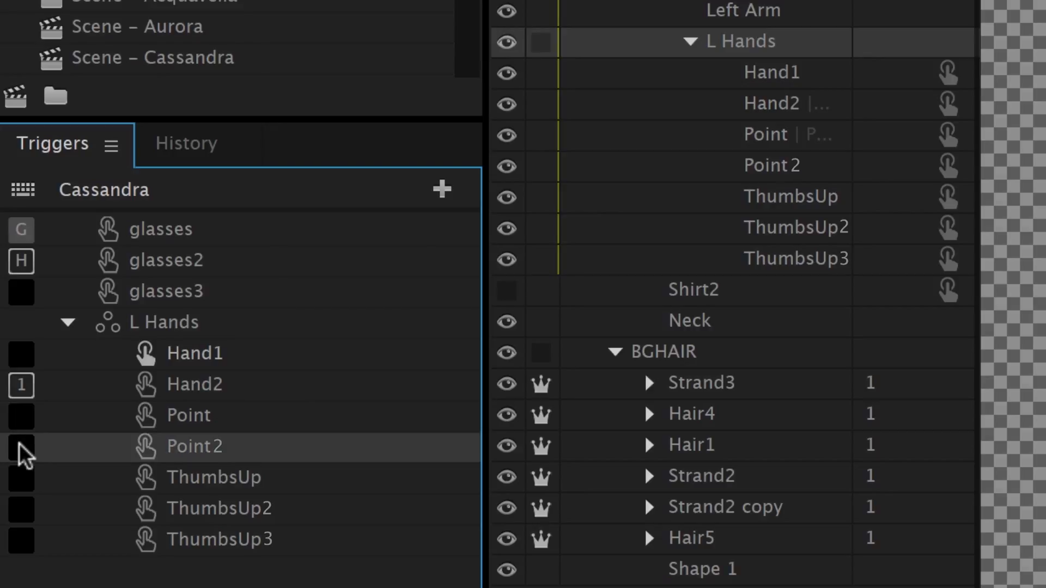
{"action": "type", "text": "2"}
{"action": "left_click", "coordinate": [19, 445]}
{"action": "type", "text": "3"}
{"action": "left_click", "coordinate": [25, 476]}
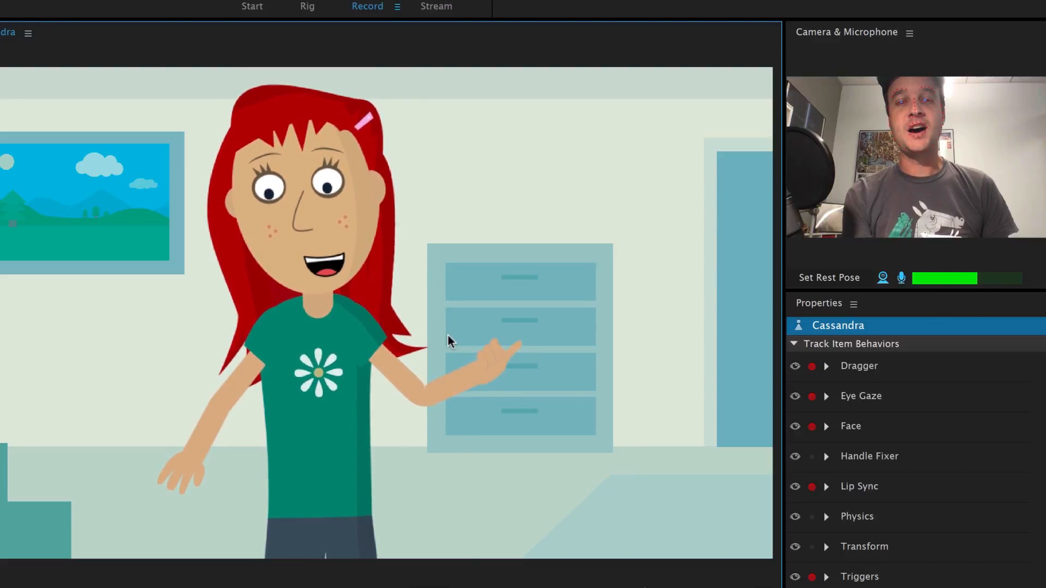
- Test the Cassandra puppet's arm movement in the scene by raising and lowering the hand with the thumb-out pose
{"action": "left_click_drag", "start_coordinate": [448, 335], "coordinate": [416, 267]}
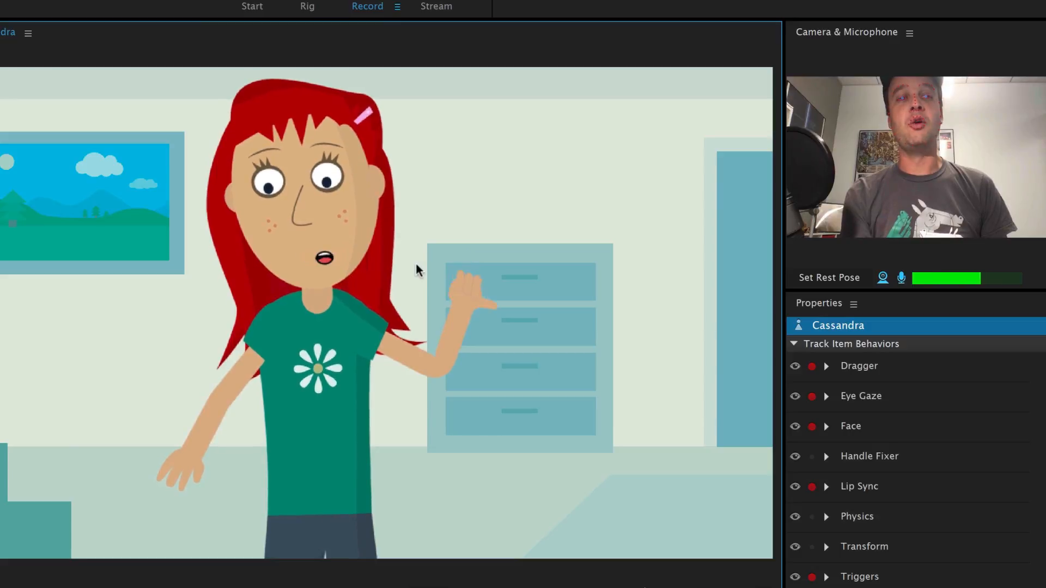
{"action": "left_click_drag", "start_coordinate": [417, 269], "coordinate": [469, 404]}
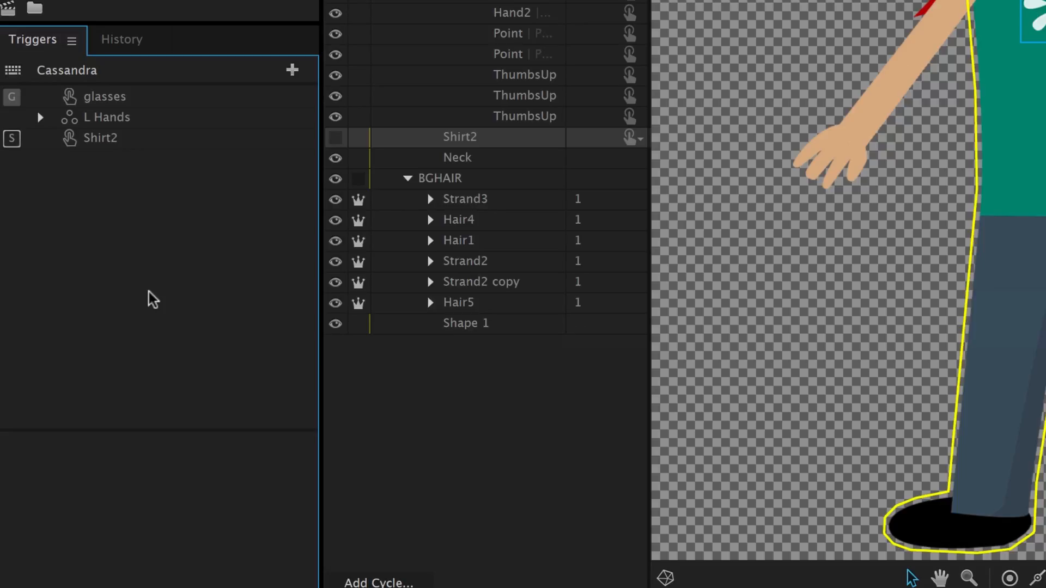
- Remove the Cassandra/Body/Shirt2 layer from the glasses trigger
{"action": "left_click", "coordinate": [129, 96]}
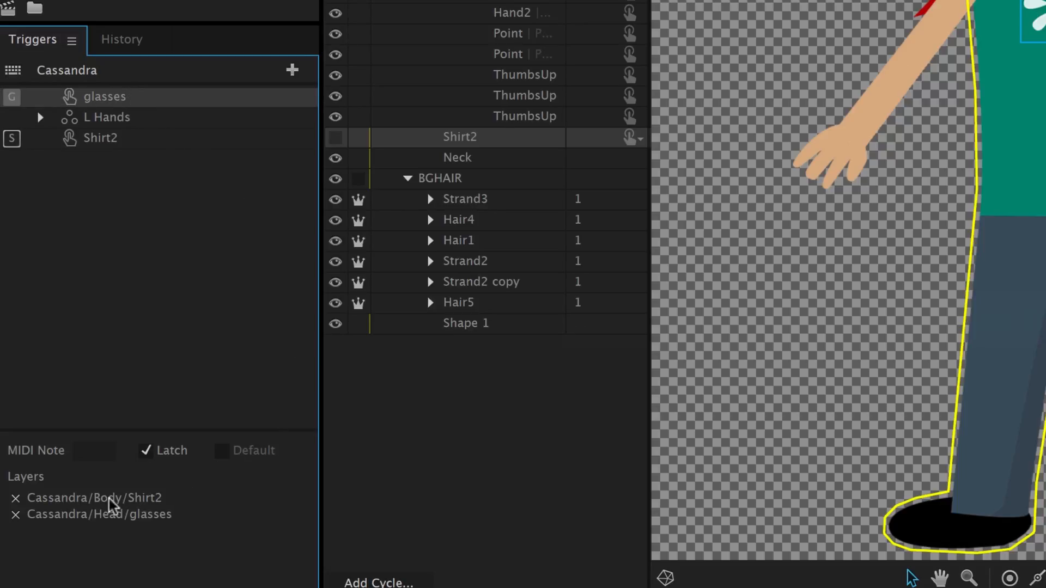
{"action": "left_click", "coordinate": [16, 499]}
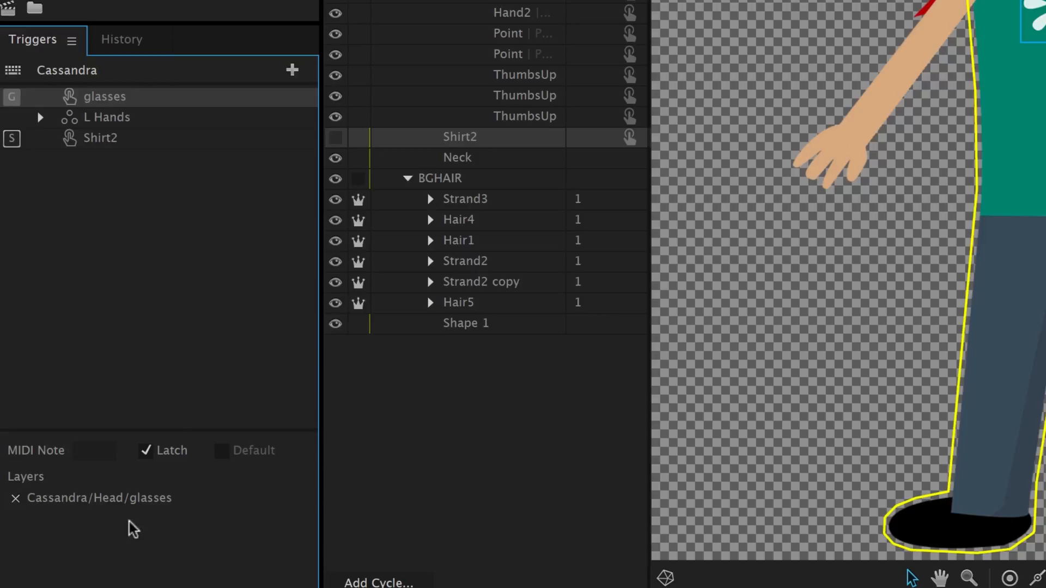
- Merge the Shirt2 trigger into the glasses trigger in Cassandra's trigger list
{"action": "left_click", "coordinate": [129, 142]}
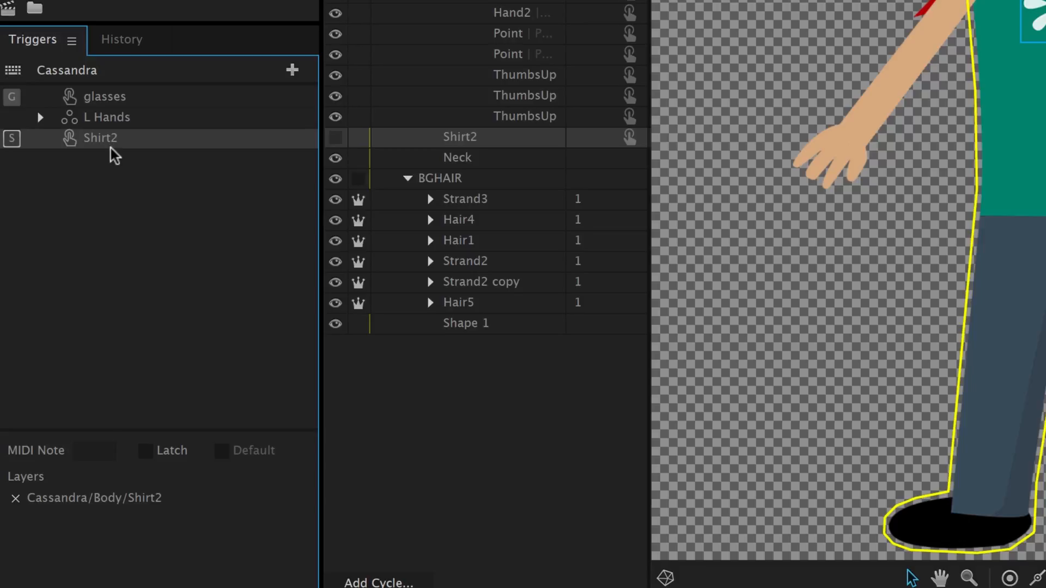
{"action": "left_click", "coordinate": [119, 97]}
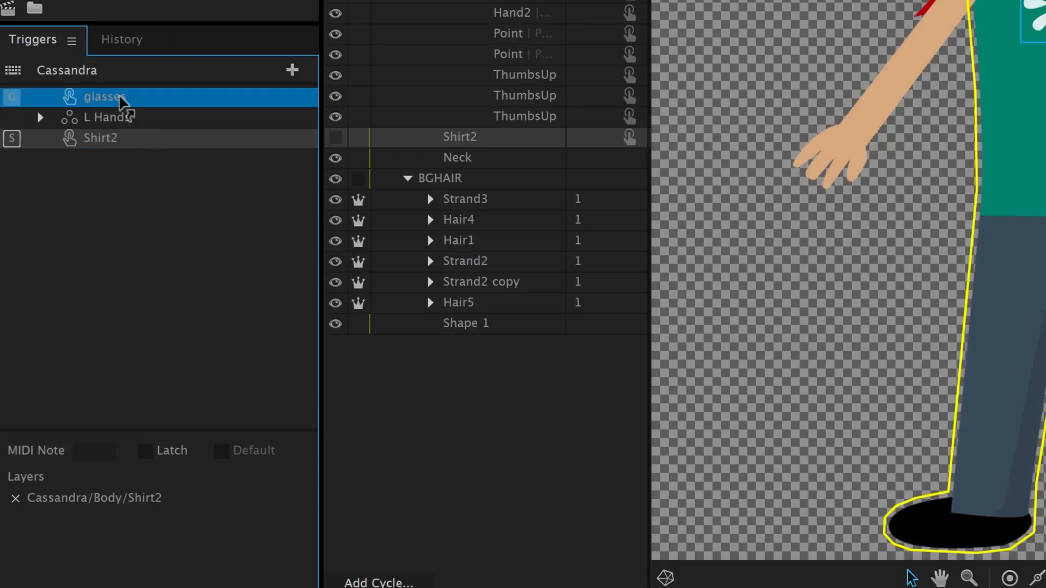
{"action": "left_click_drag", "start_coordinate": [116, 138], "coordinate": [119, 97]}
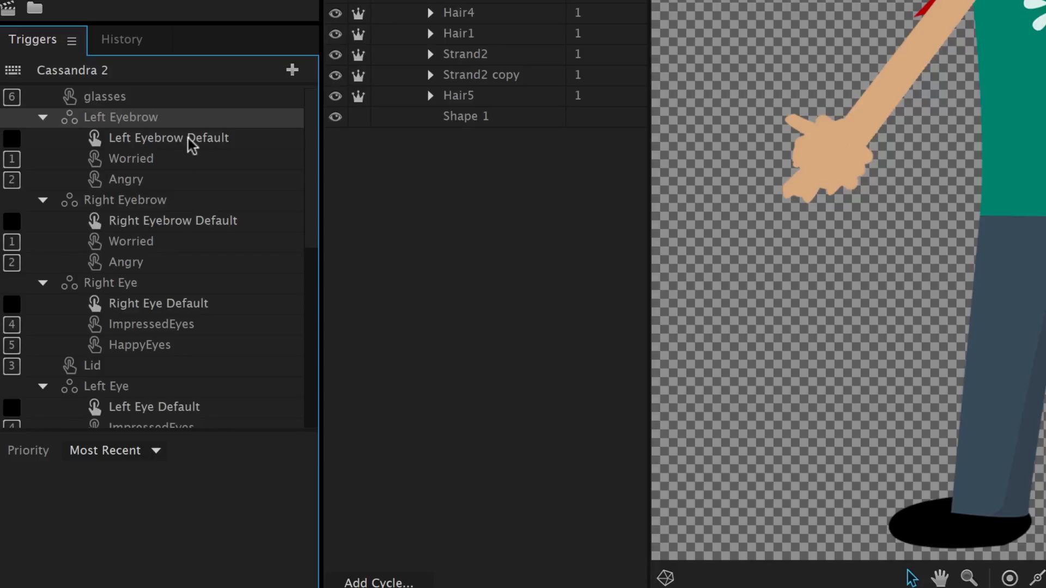
- Compare the Worried and Angry triggers of both eyebrow swap sets in Cassandra 2, and rename the Left Eyebrow set as Eyebrows
{"action": "left_click", "coordinate": [152, 158]}
{"action": "left_click", "coordinate": [160, 177]}
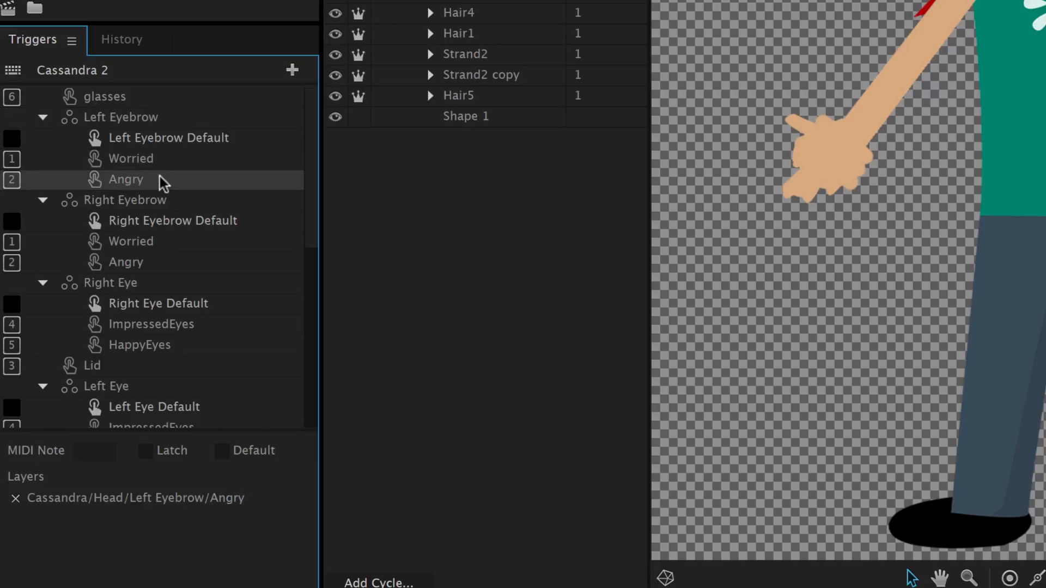
{"action": "left_click", "coordinate": [134, 201]}
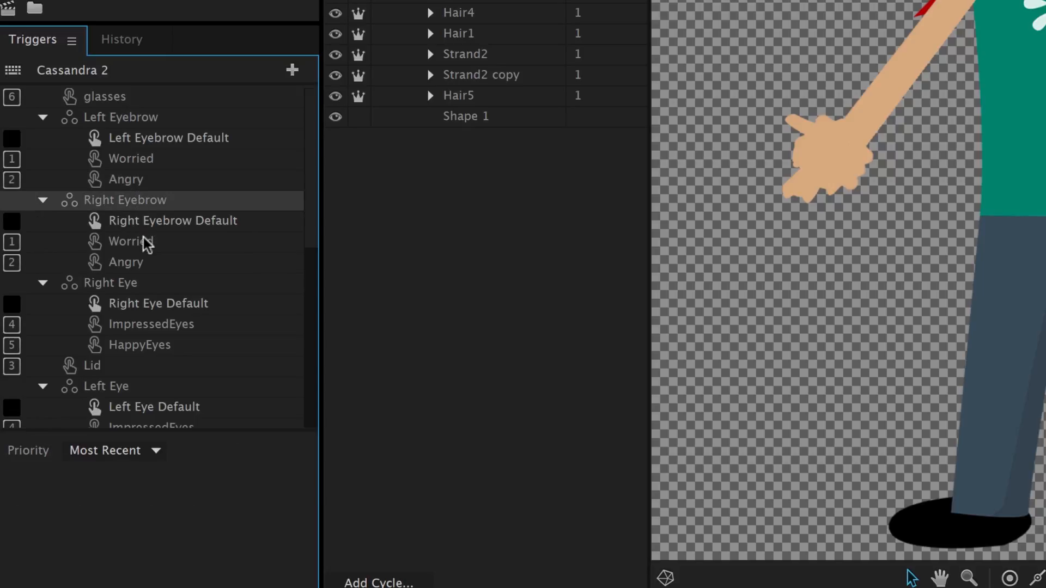
{"action": "left_click", "coordinate": [141, 244]}
{"action": "left_click", "coordinate": [124, 266]}
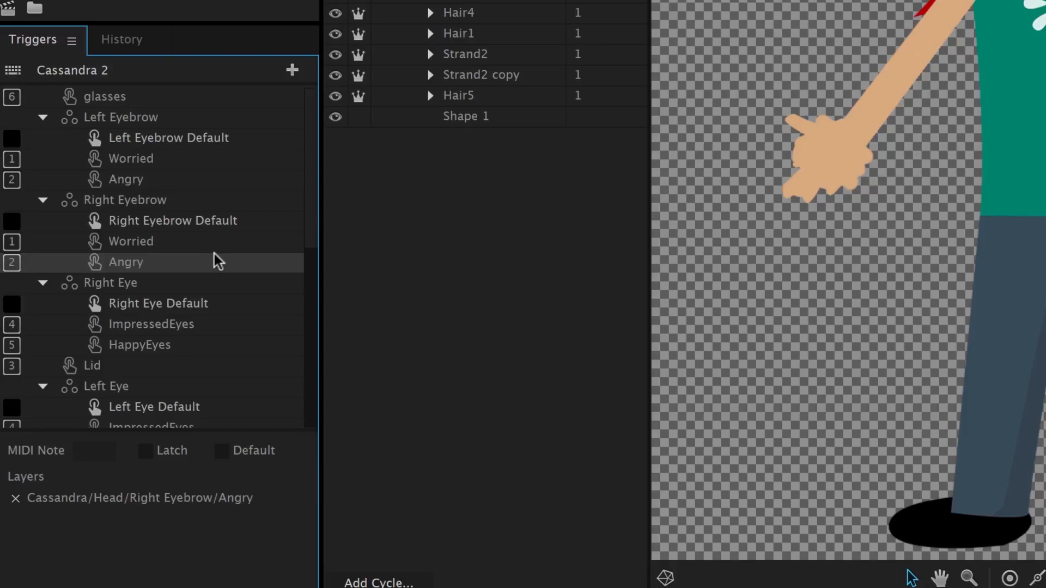
{"action": "left_click", "coordinate": [126, 119]}
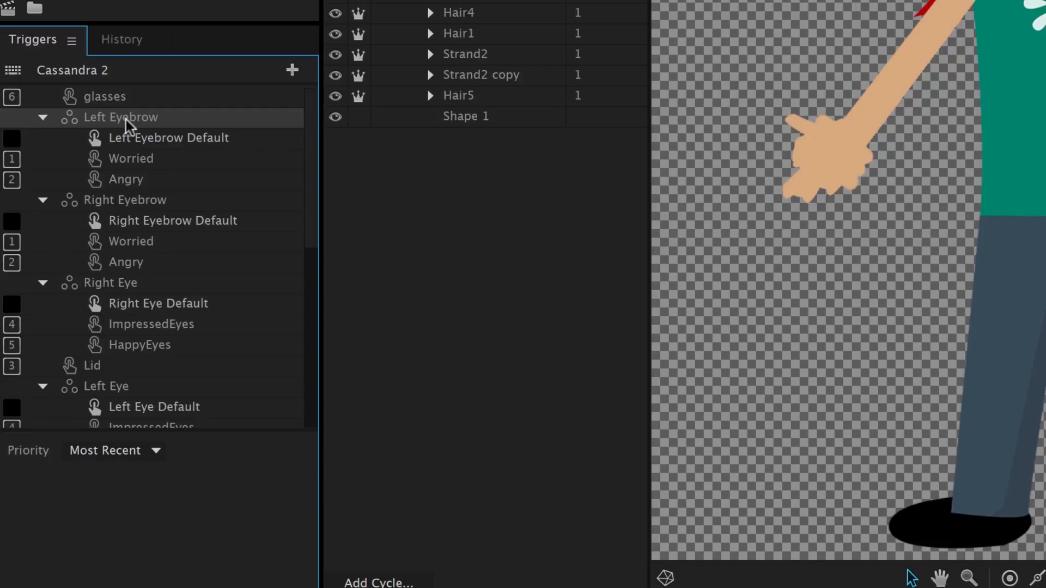
{"action": "left_click", "coordinate": [126, 119]}
{"action": "type", "text": "Eyebrows"}
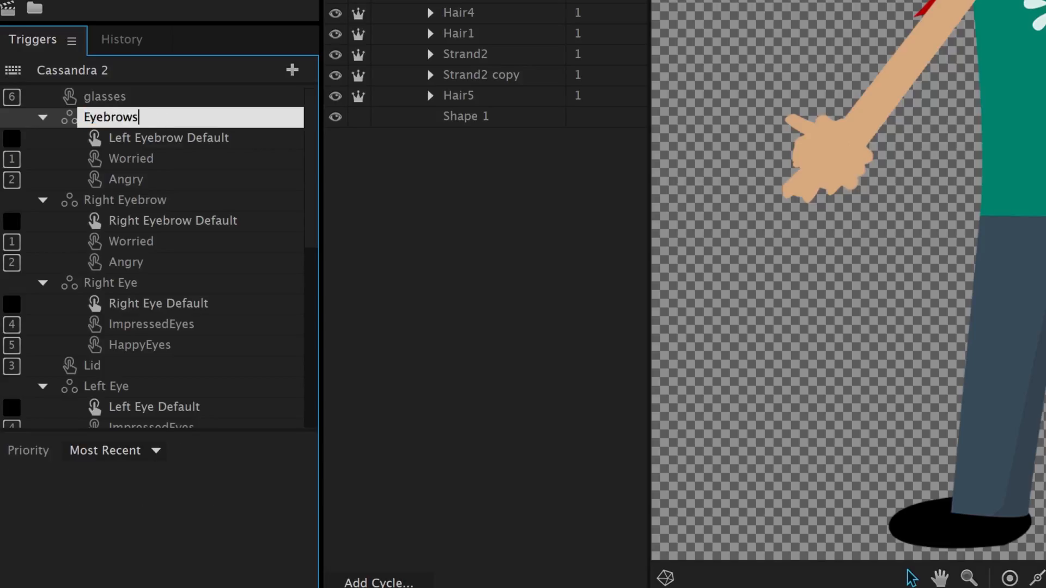
{"action": "key", "text": "Return"}
- Rename the Left Eyebrow Default trigger in the Eyebrows swap set as Default
{"action": "left_click", "coordinate": [182, 141]}
{"action": "left_click", "coordinate": [182, 141]}
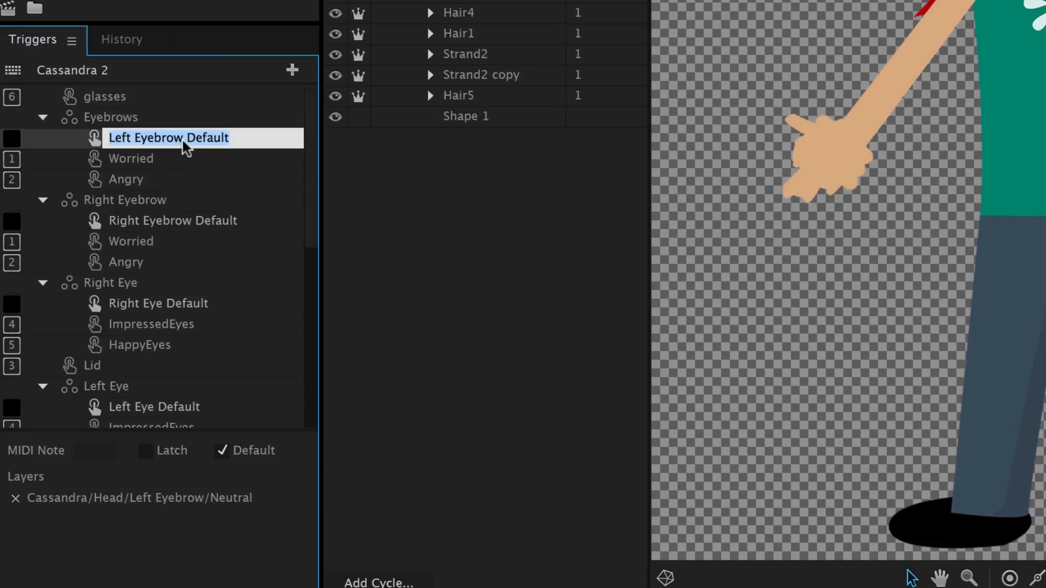
{"action": "type", "text": "Default"}
{"action": "key", "text": "Return"}
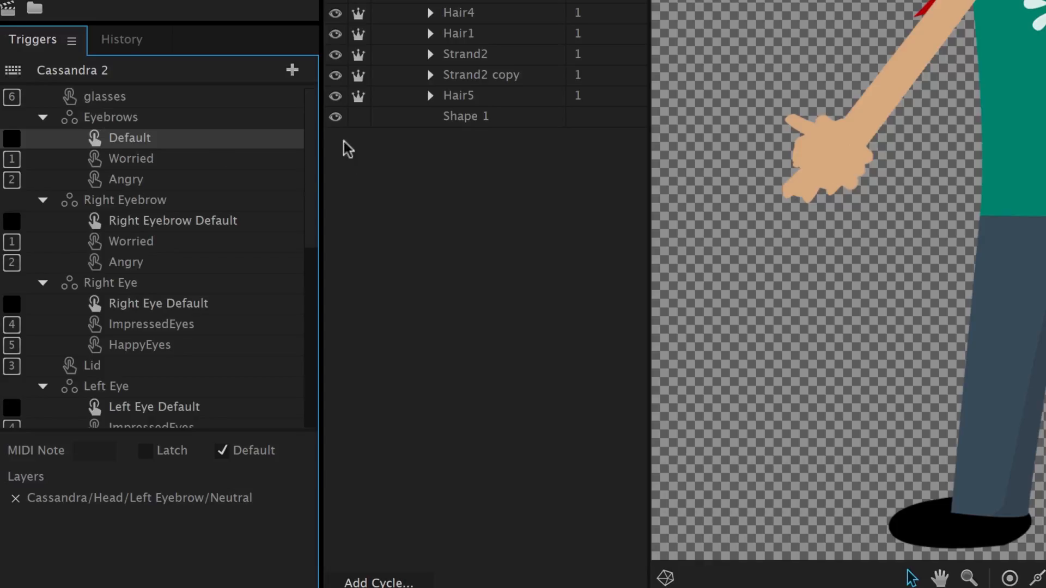
- Merge the Right Eyebrow Default, Worried and Angry triggers into the matching Eyebrows triggers, and remove the emptied Right Eyebrow set
{"action": "left_click", "coordinate": [195, 221]}
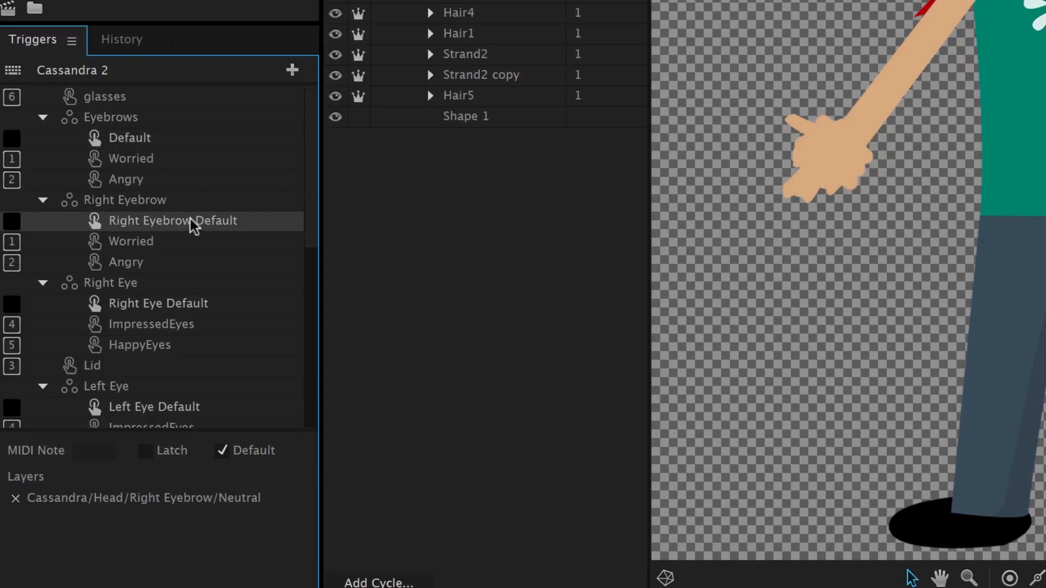
{"action": "left_click_drag", "start_coordinate": [191, 221], "coordinate": [143, 131]}
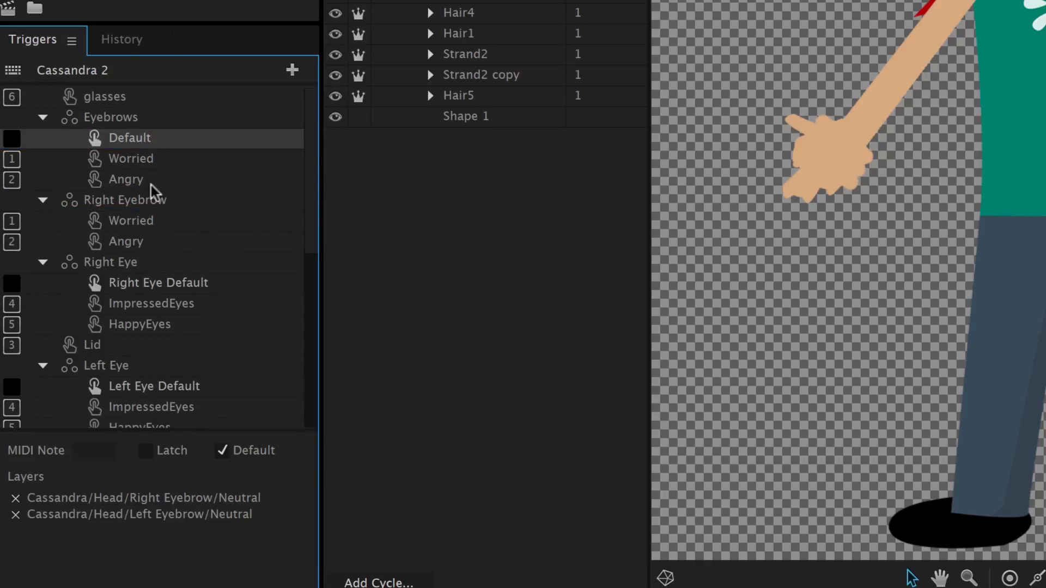
{"action": "left_click", "coordinate": [138, 225]}
{"action": "left_click_drag", "start_coordinate": [136, 223], "coordinate": [142, 153]}
{"action": "left_click", "coordinate": [138, 223]}
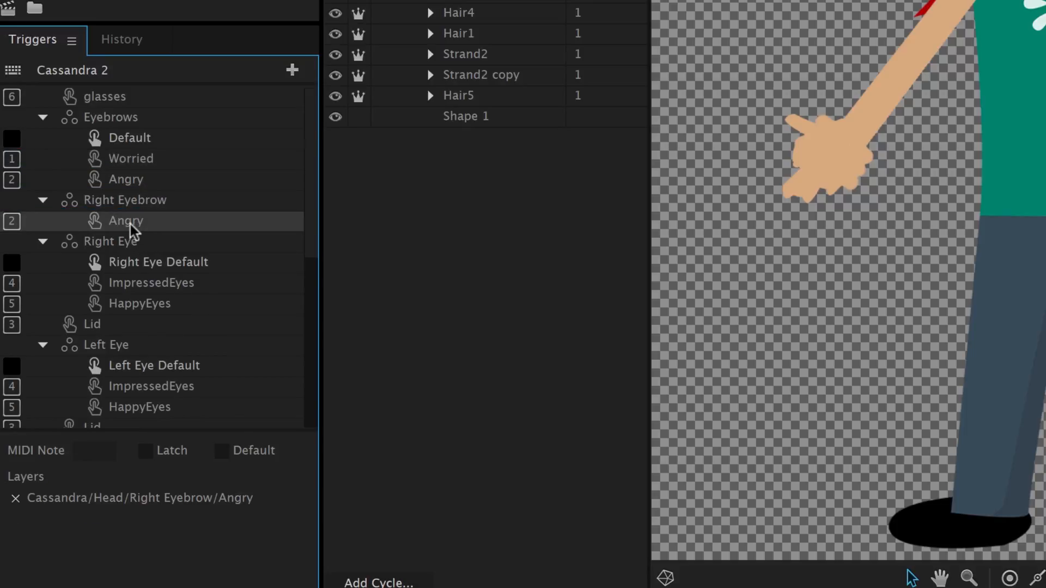
{"action": "left_click_drag", "start_coordinate": [130, 224], "coordinate": [139, 191]}
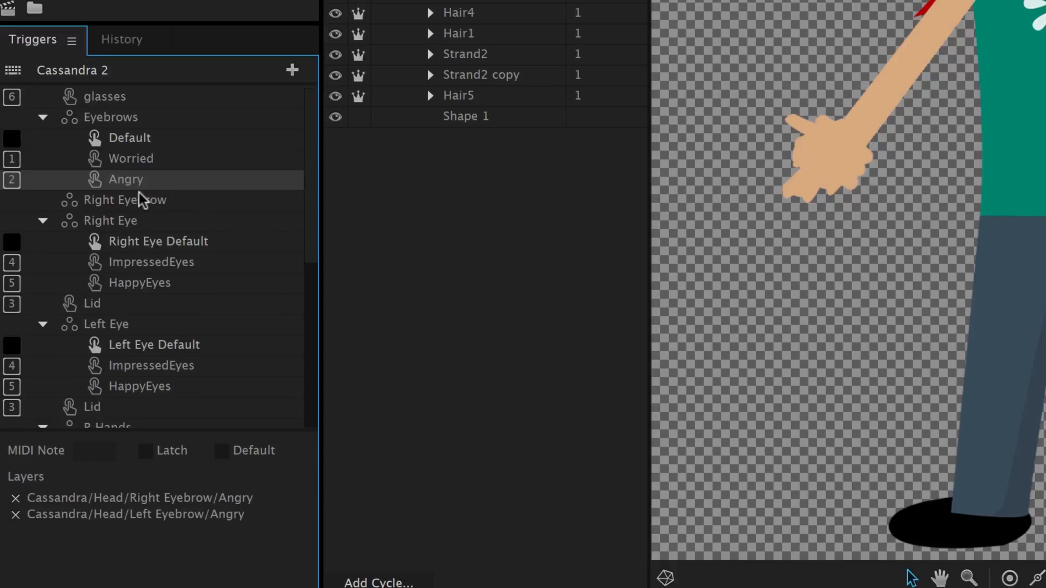
{"action": "left_click", "coordinate": [182, 138]}
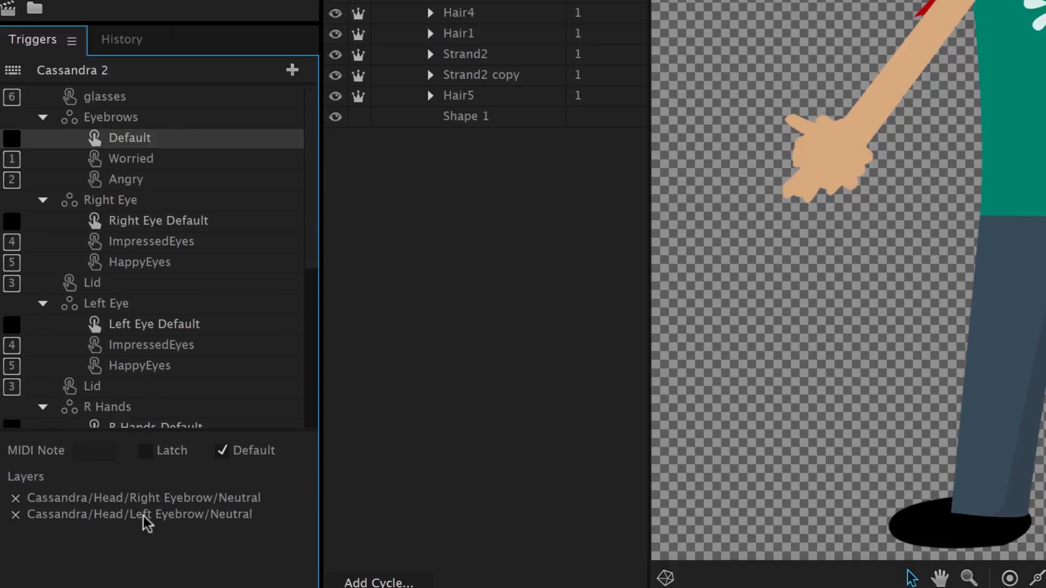
{"action": "left_click", "coordinate": [155, 164]}
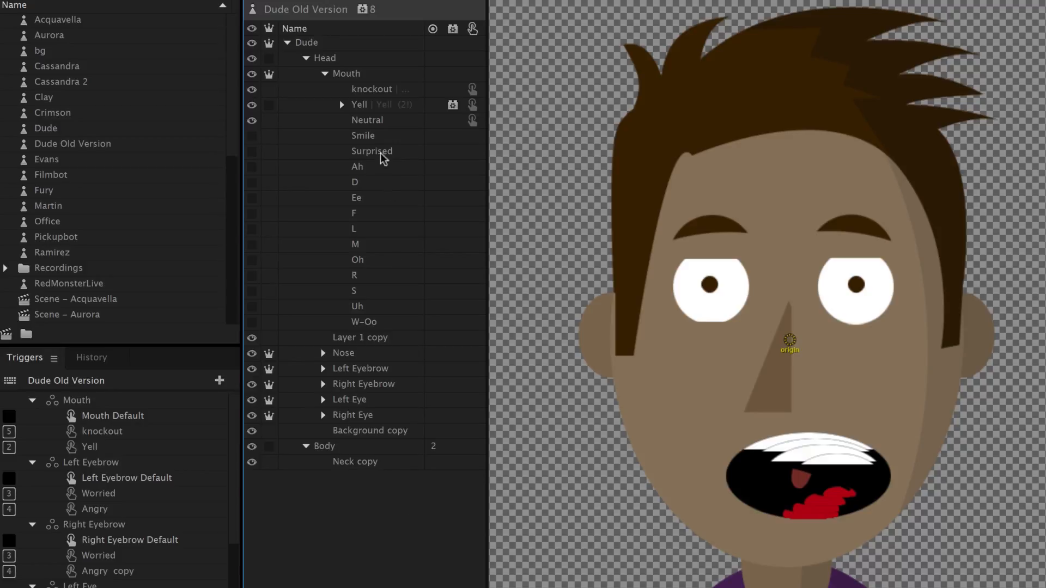
- Look at the Yell layer in Dude Old Version's Mouth group, and compare it with the separate Alternates and Mouth groups in the Dude puppet
{"action": "left_click", "coordinate": [367, 105]}
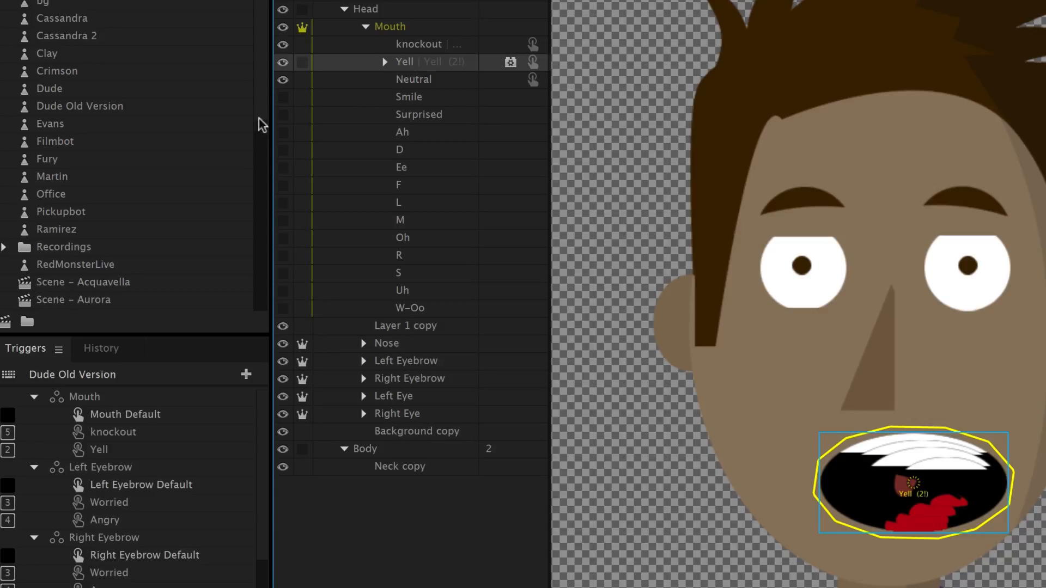
{"action": "left_click", "coordinate": [56, 91]}
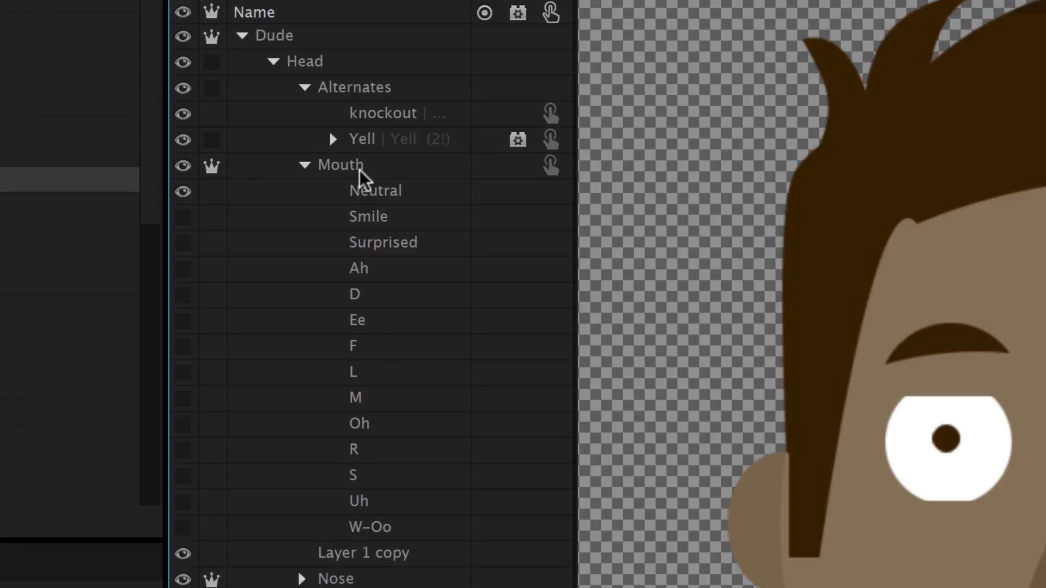
{"action": "left_click", "coordinate": [366, 91]}
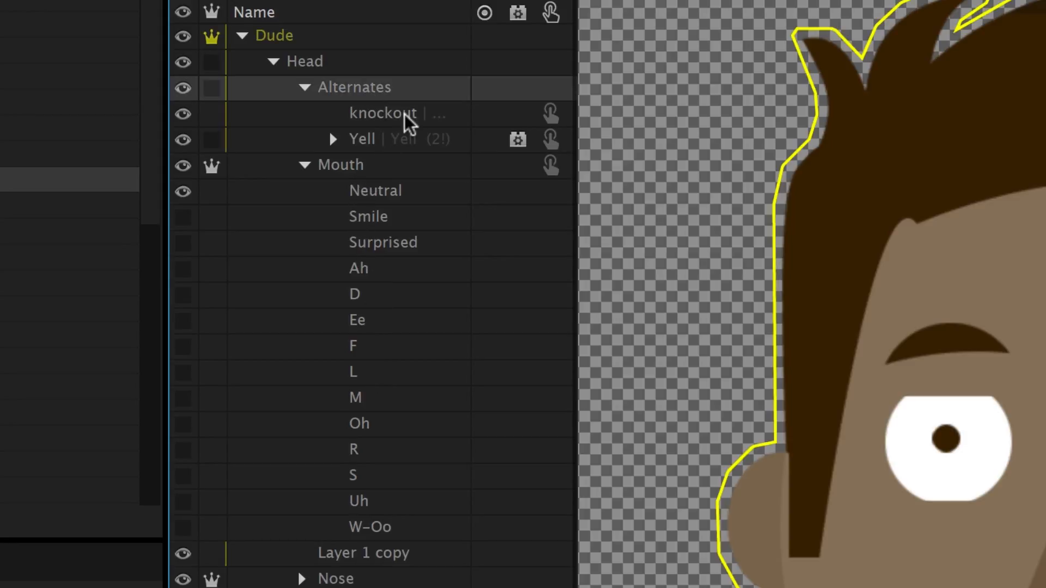
{"action": "left_click", "coordinate": [376, 143]}
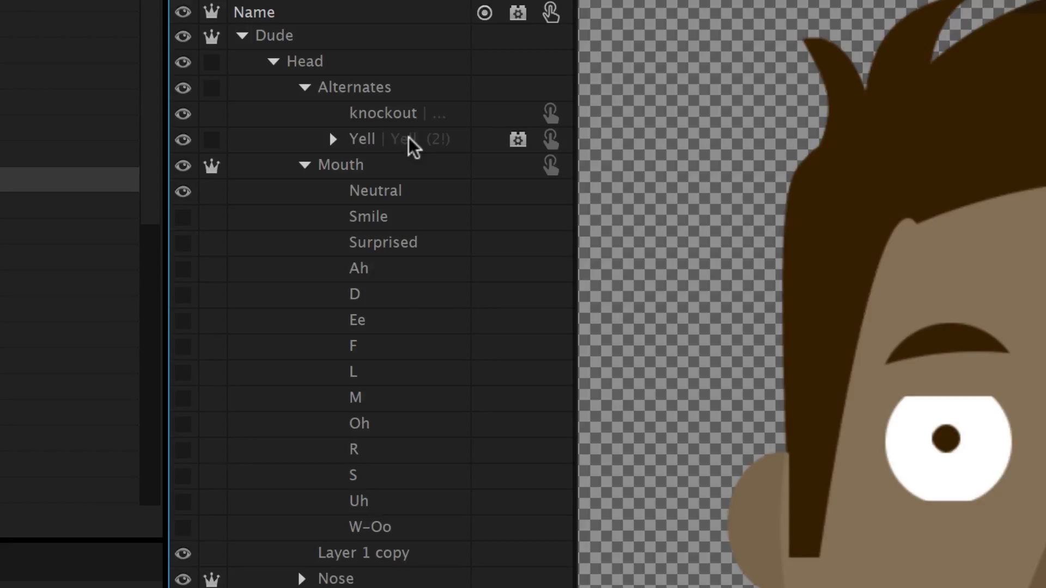
{"action": "left_click", "coordinate": [366, 166]}
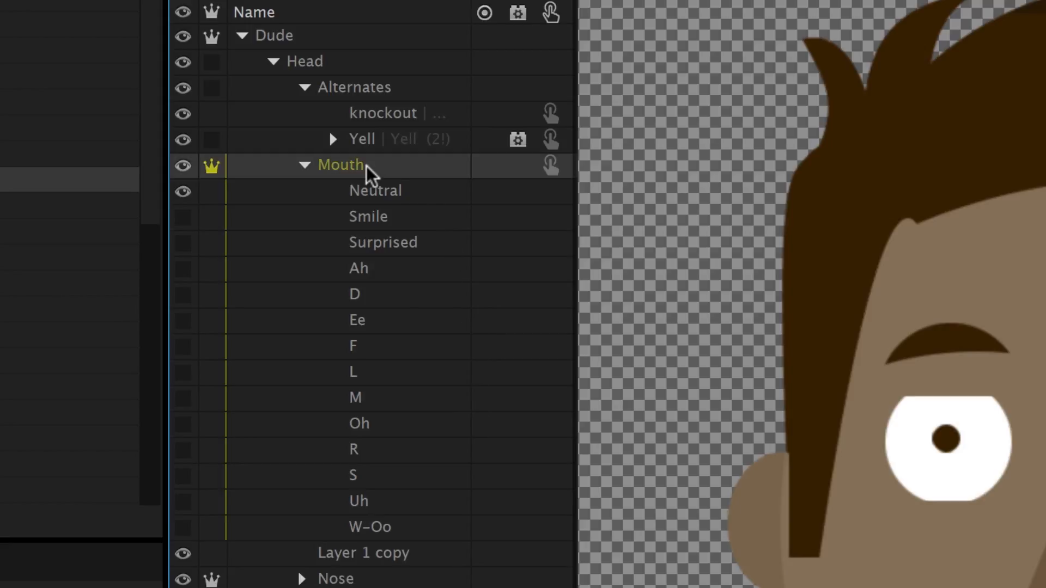
{"action": "left_click", "coordinate": [383, 139]}
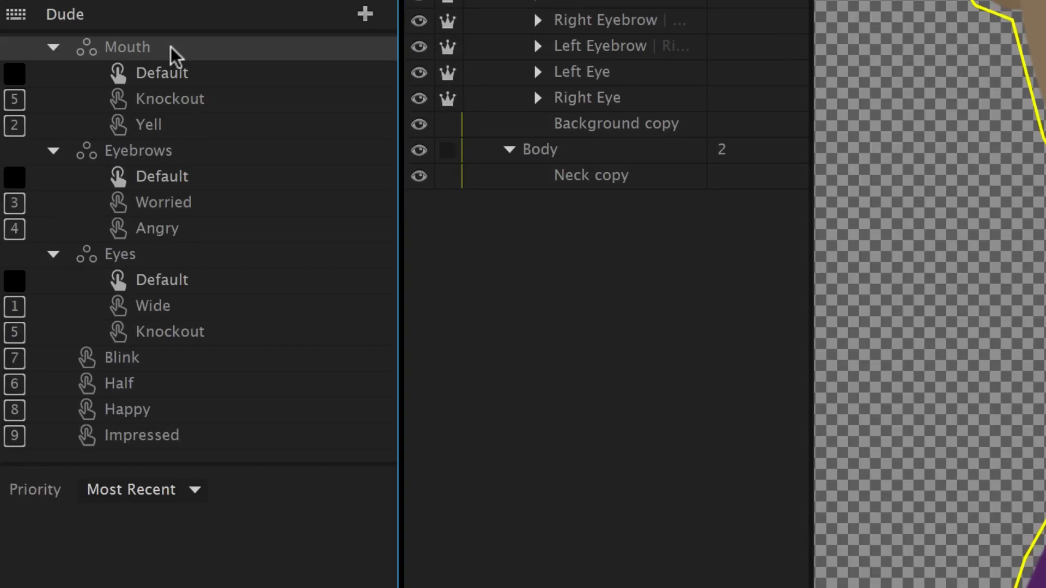
- Check which layers the Default, Knockout and Yell triggers of Dude's Mouth swap set control
{"action": "left_click", "coordinate": [228, 81]}
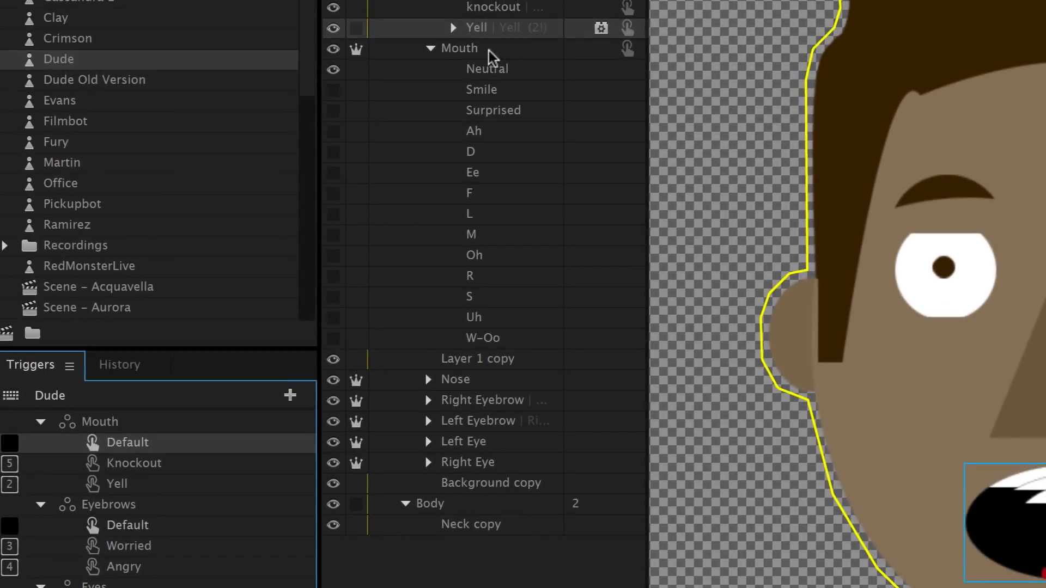
{"action": "mouse_move", "coordinate": [476, 49]}
{"action": "left_mouse_down"}
{"action": "mouse_move", "coordinate": [404, 161]}
{"action": "mouse_move", "coordinate": [153, 452]}
{"action": "mouse_move", "coordinate": [135, 448]}
{"action": "mouse_move", "coordinate": [350, 351]}
{"action": "mouse_move", "coordinate": [485, 48]}
{"action": "left_mouse_up"}
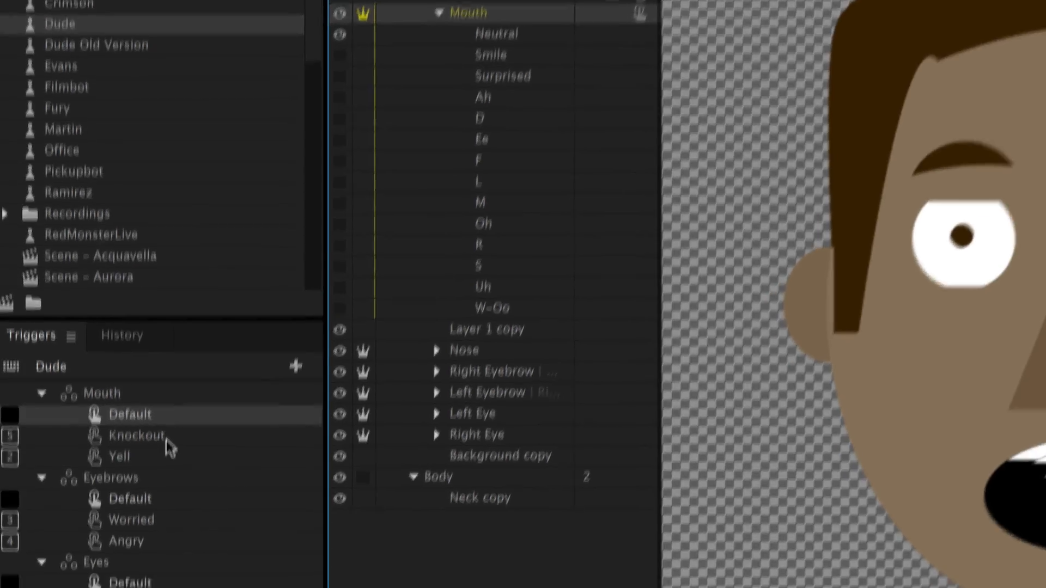
{"action": "left_click", "coordinate": [168, 440]}
{"action": "left_click", "coordinate": [135, 456]}
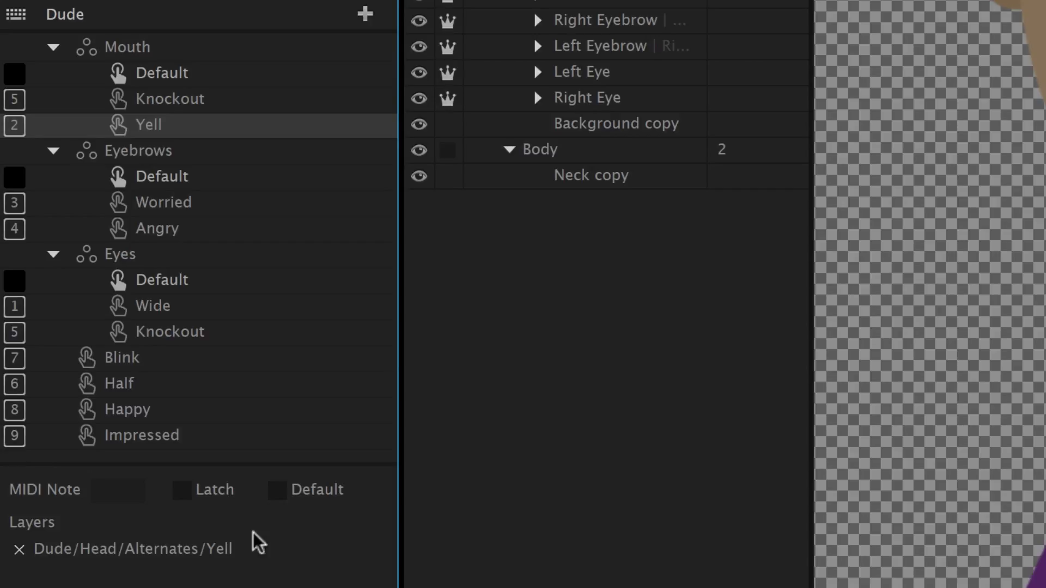
- Recheck the layers controlled by the Default trigger in Dude's Mouth swap set
{"action": "left_click", "coordinate": [199, 73]}
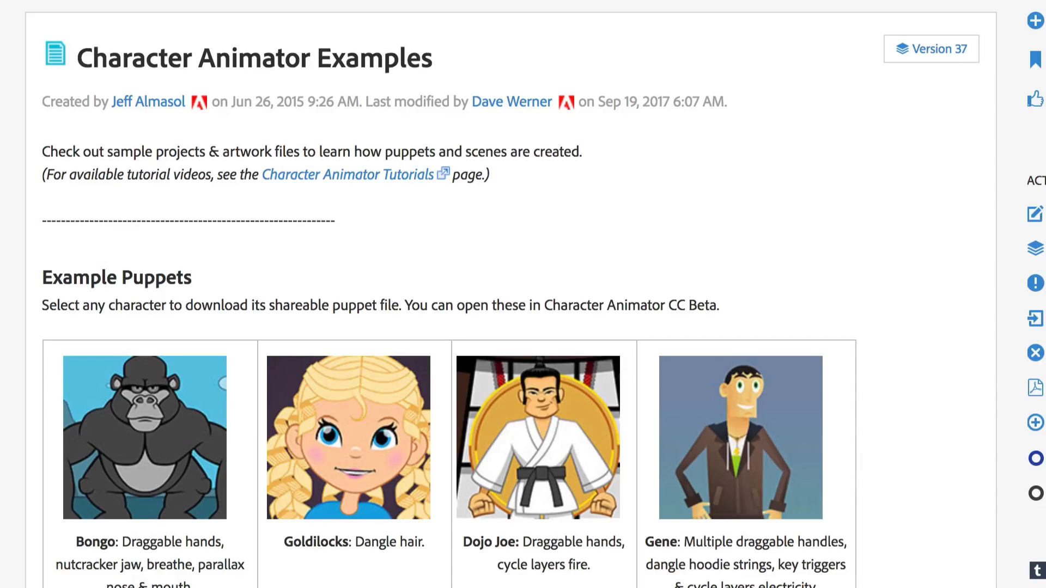
- Browse the downloadable example puppets on the Character Animator Examples and Okay Samurai Puppets web pages
{"action": "scroll", "coordinate": [523, 294], "scroll_direction": "down", "scroll_amount": 5}
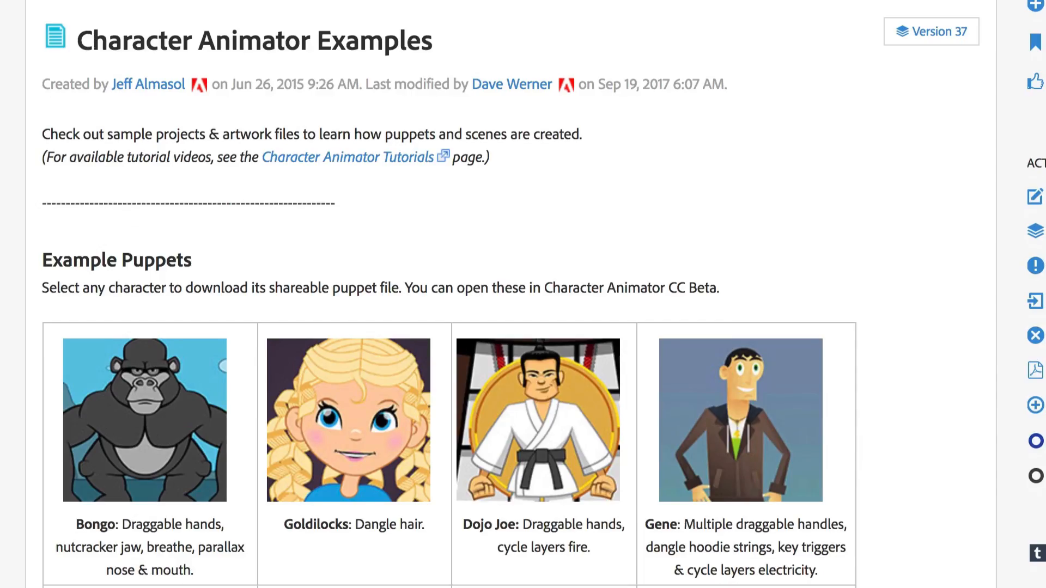
{"action": "scroll", "coordinate": [523, 294], "scroll_direction": "down", "scroll_amount": 7}
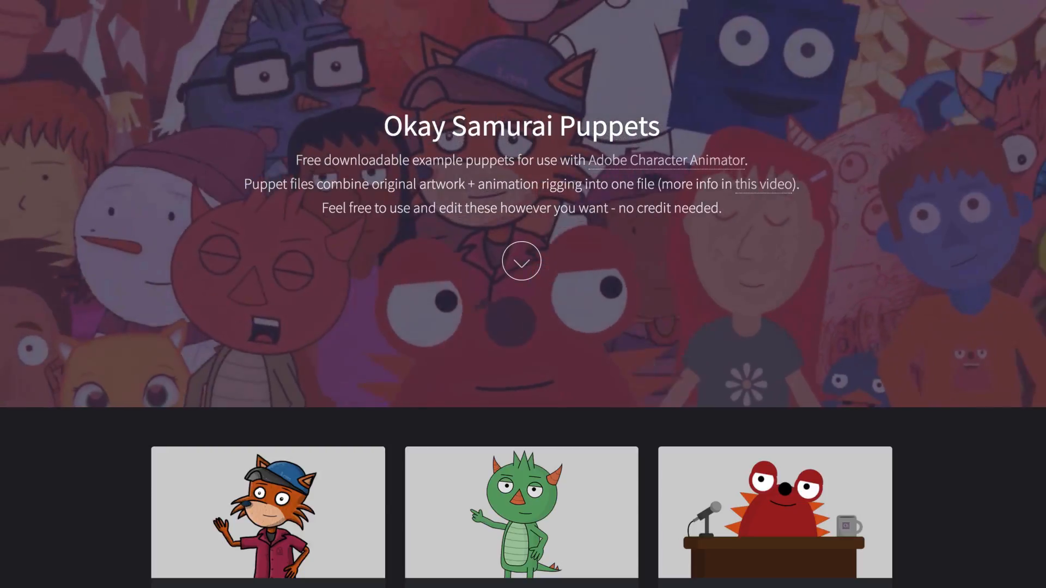
{"action": "scroll", "coordinate": [523, 294], "scroll_direction": "down", "scroll_amount": 3}
{"action": "scroll", "coordinate": [523, 294], "scroll_direction": "down", "scroll_amount": 7}
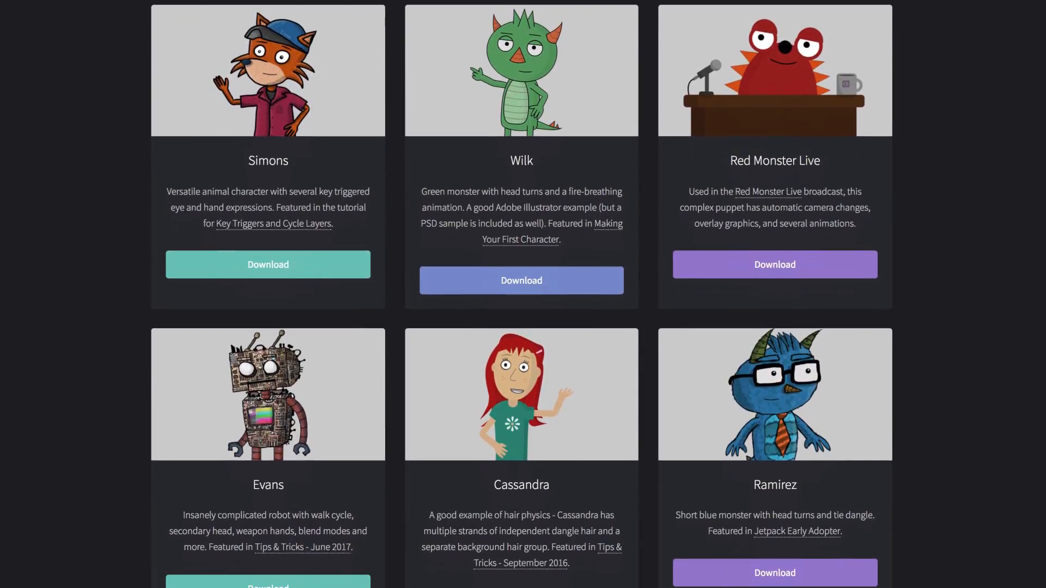
{"action": "scroll", "coordinate": [523, 294], "scroll_direction": "down", "scroll_amount": 6}
{"action": "scroll", "coordinate": [523, 294], "scroll_direction": "down", "scroll_amount": 5}
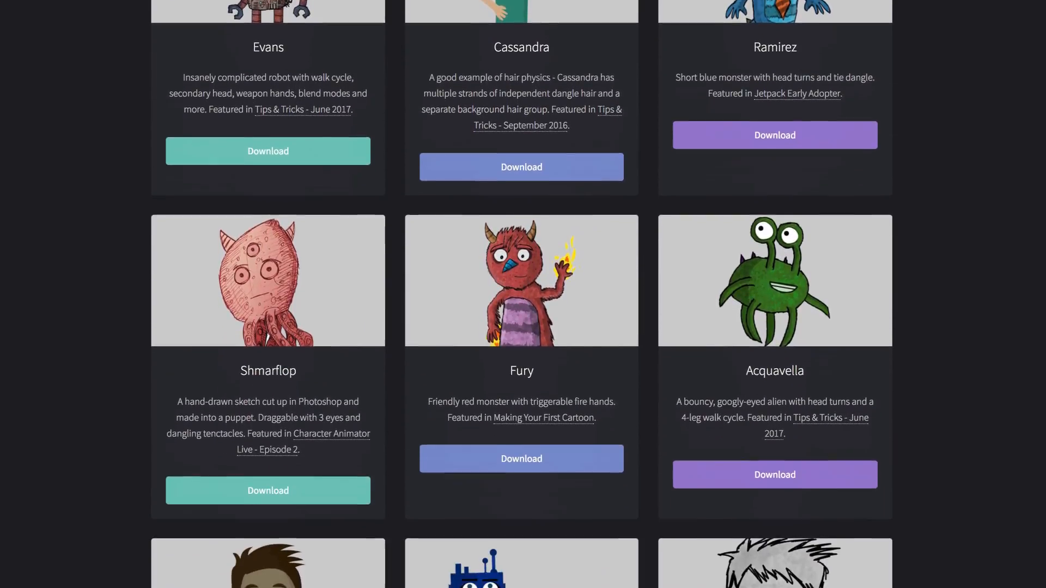
{"action": "scroll", "coordinate": [523, 294], "scroll_direction": "down", "scroll_amount": 1}
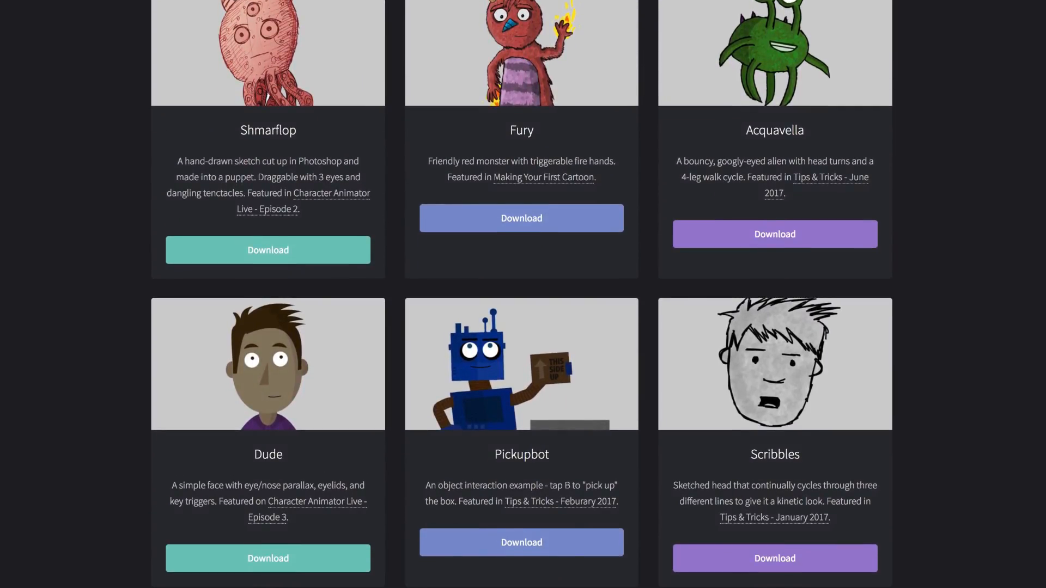
{"action": "scroll", "coordinate": [523, 294], "scroll_direction": "down", "scroll_amount": 6}
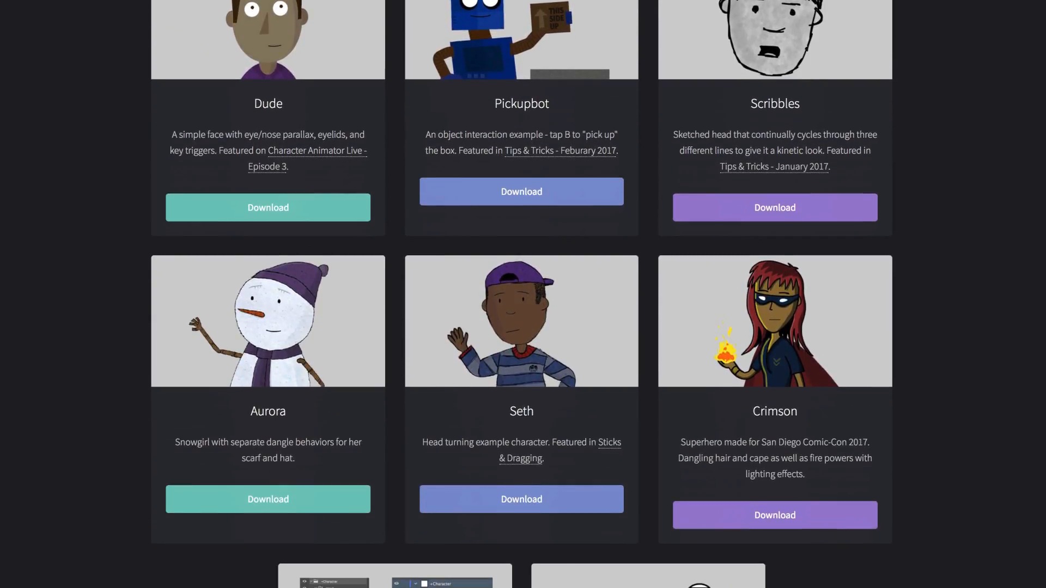
{"action": "scroll", "coordinate": [523, 294], "scroll_direction": "up", "scroll_amount": 1}
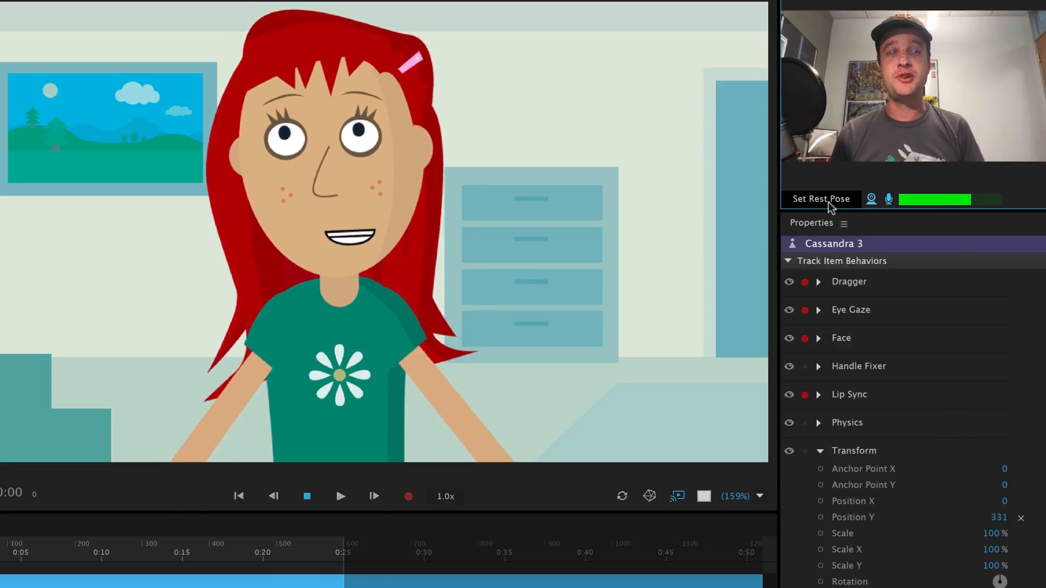
- Start recording a Cassandra performance in Character Animator, firing the happy eyes and glasses triggers during the take
{"action": "left_click", "coordinate": [410, 497]}
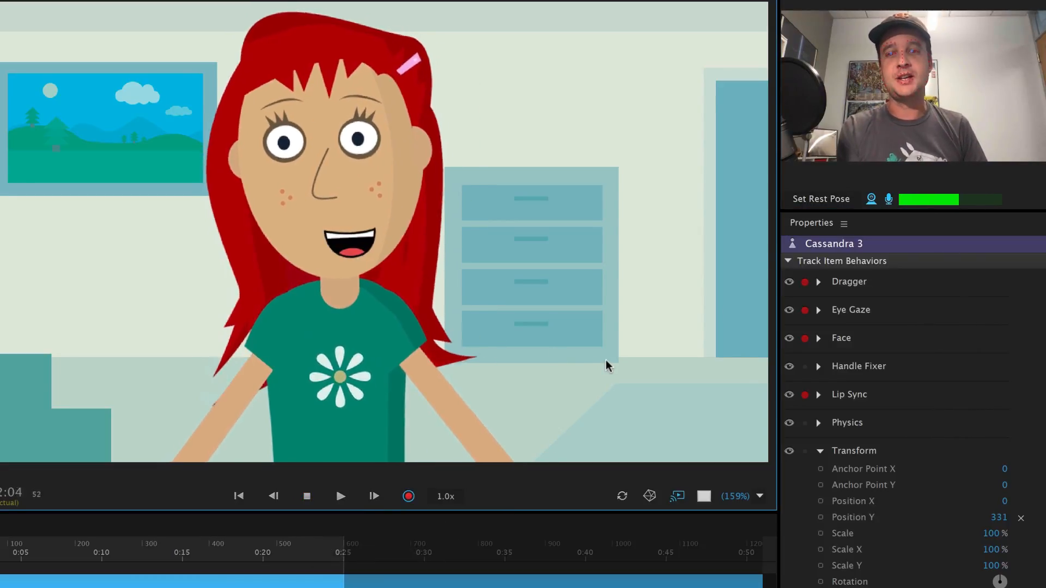
{"action": "key", "text": "h"}
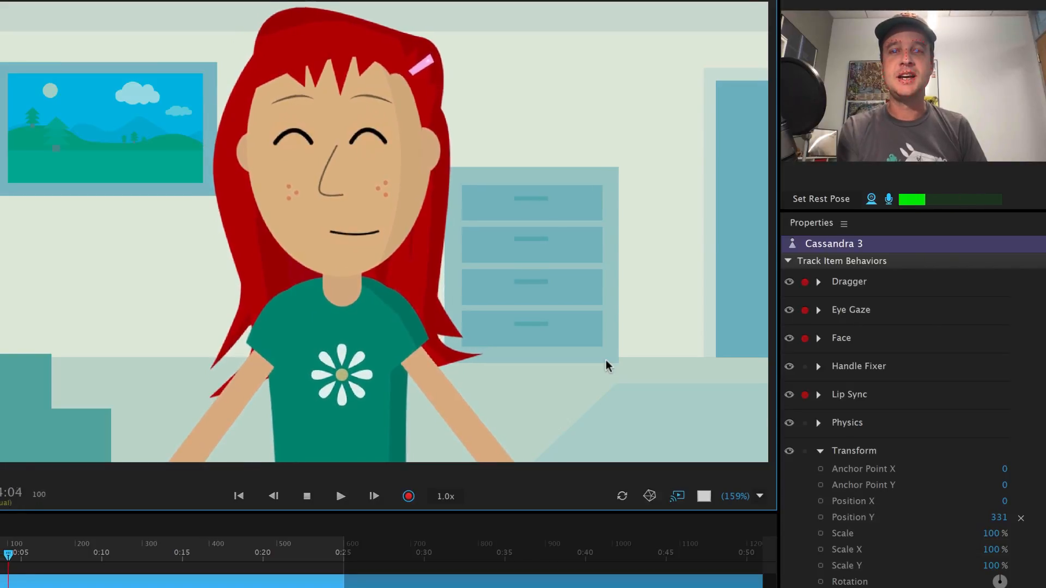
{"action": "key", "text": "g"}
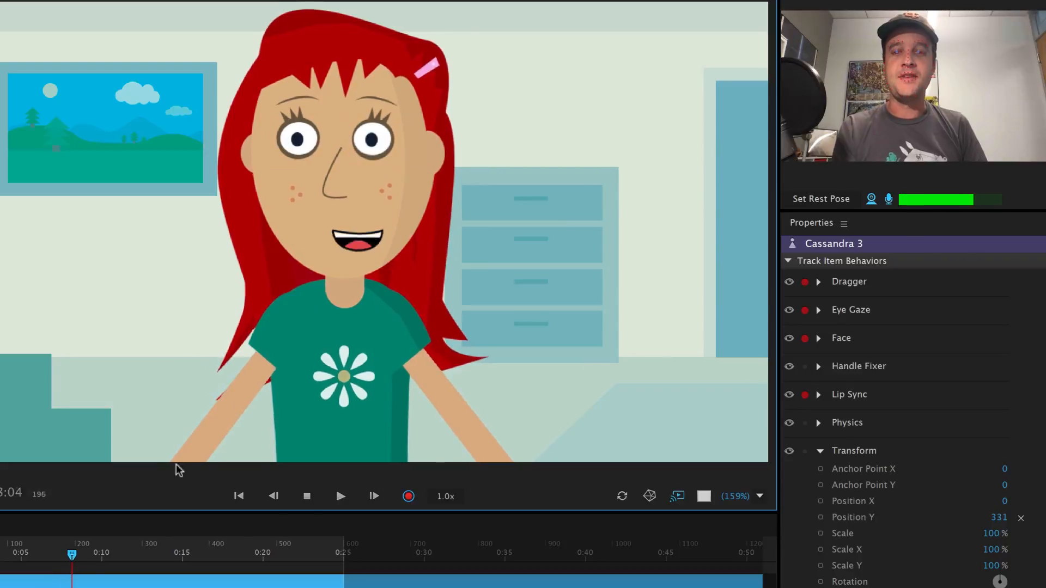
- Raise Cassandra's right hand beside her head, alternate its pointing and thumbs-up triggers, and end the recording
{"action": "left_click_drag", "start_coordinate": [167, 438], "coordinate": [149, 245]}
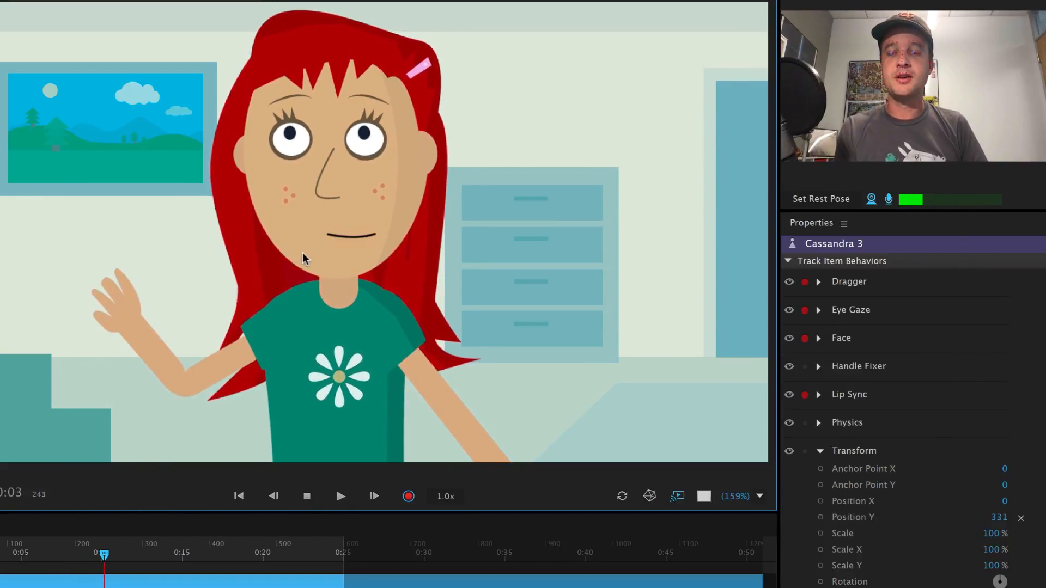
{"action": "key", "text": "p"}
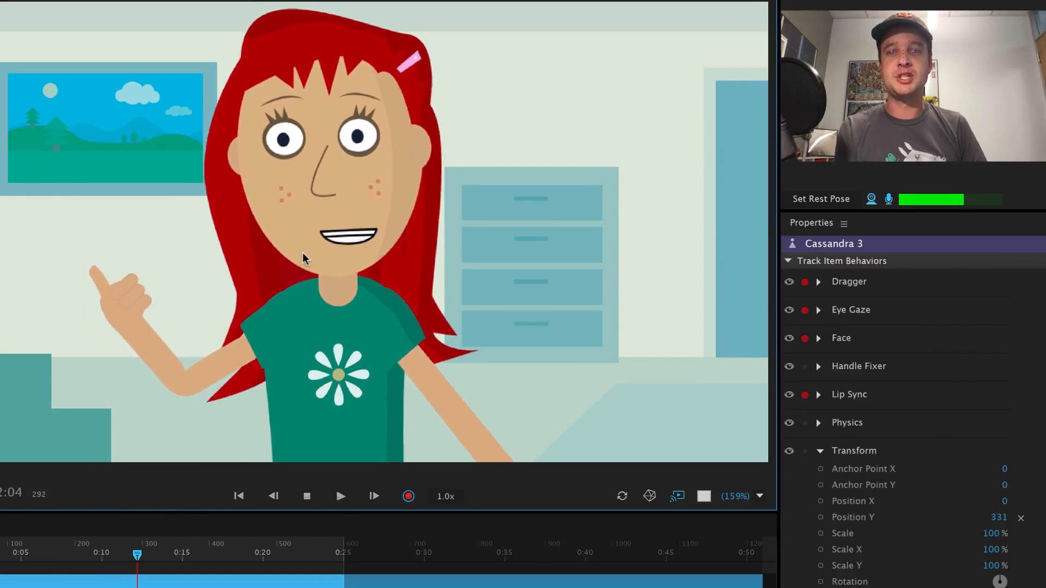
{"action": "key", "text": "t"}
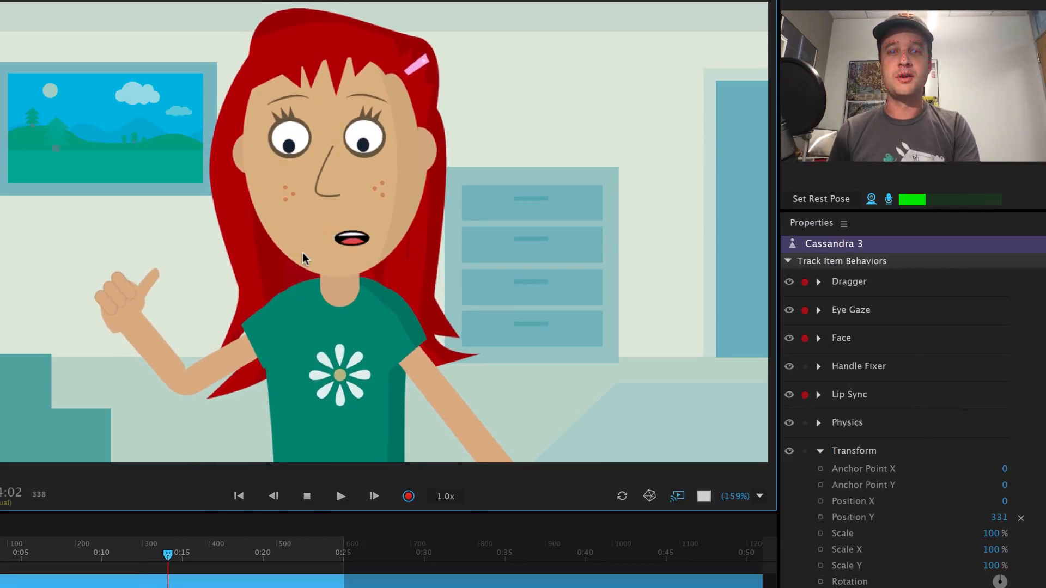
{"action": "key", "text": "p"}
{"action": "key", "text": "t"}
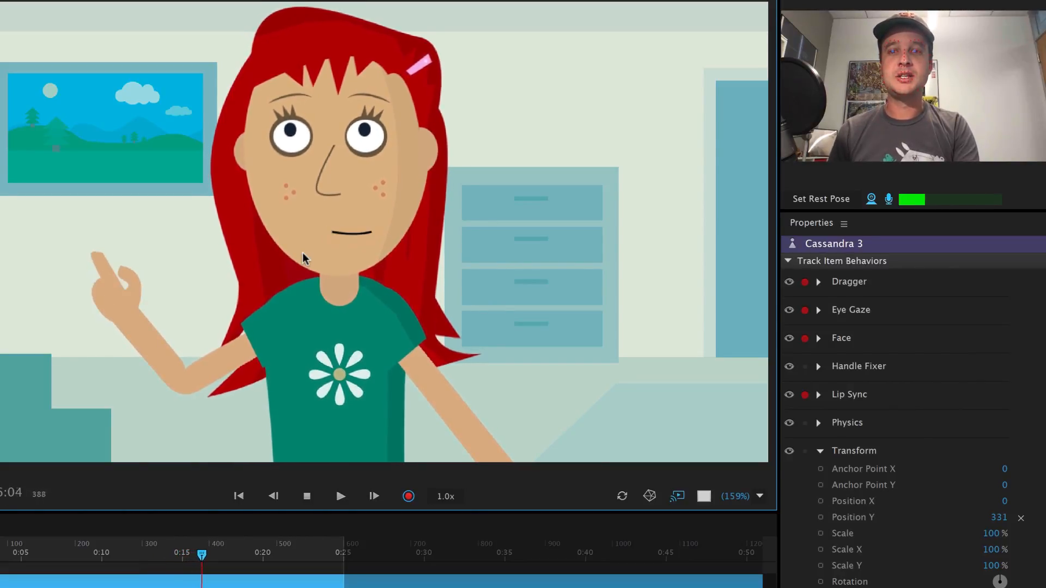
{"action": "left_click", "coordinate": [408, 497]}
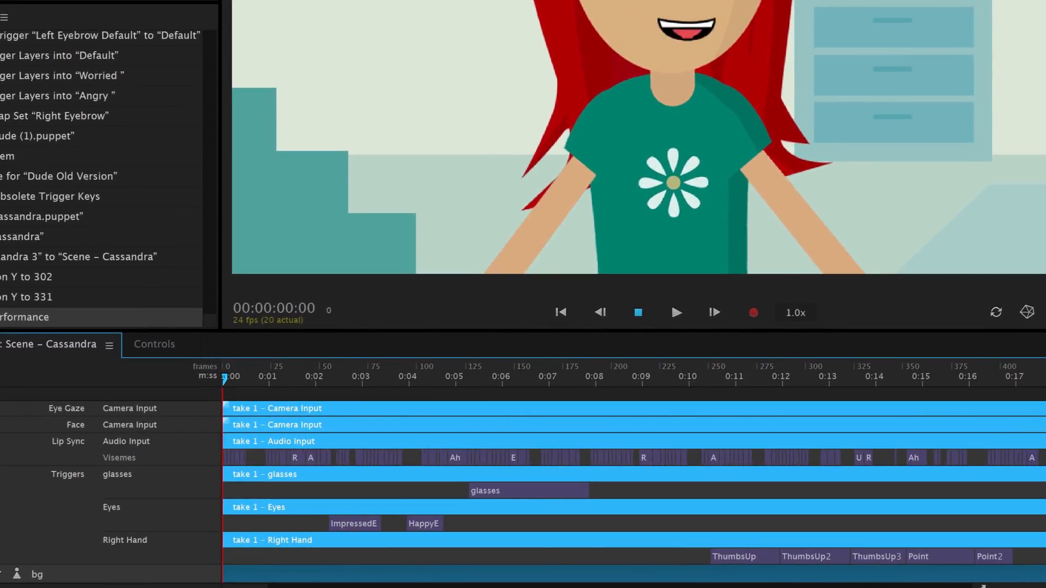
- Clear the selection of recorded takes, select the glasses take, and disarm Cassandra's Triggers behavior
{"action": "left_click", "coordinate": [48, 516]}
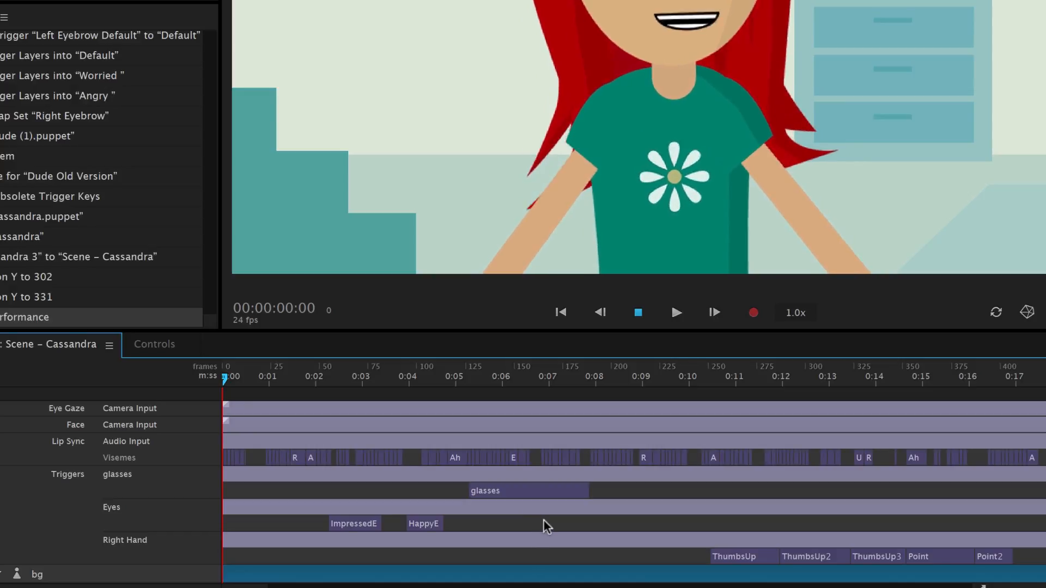
{"action": "left_click", "coordinate": [252, 478]}
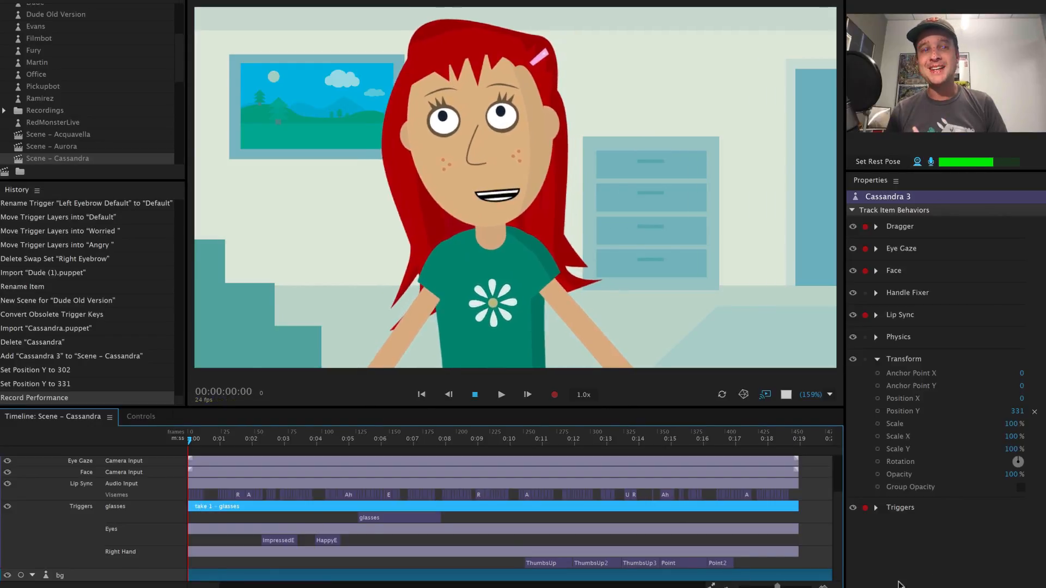
{"action": "left_click", "coordinate": [865, 508]}
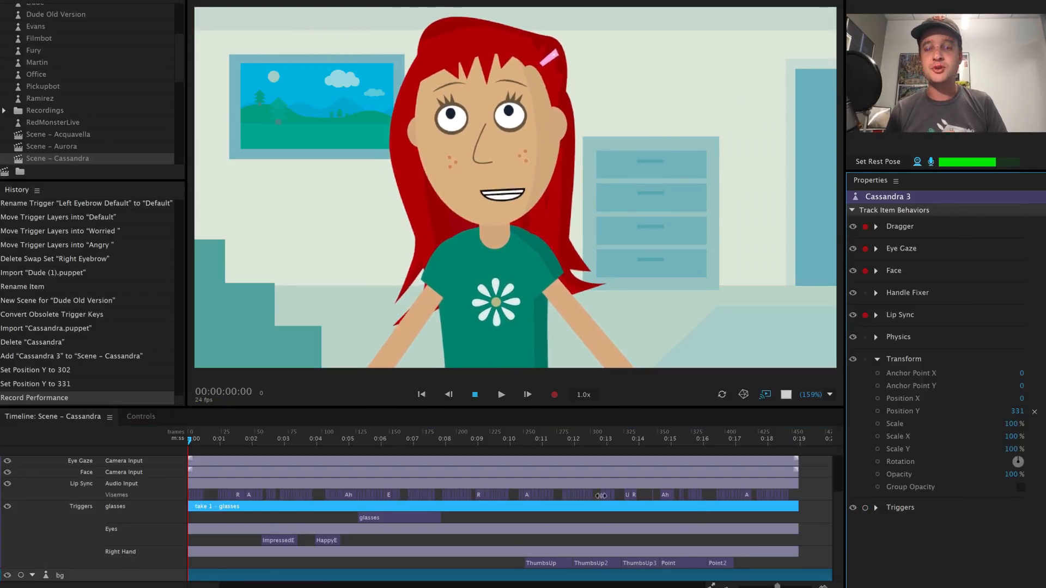
- Adjust both ends of the recorded glasses trigger, and move it to span about 0:11 to 0:14 on the timeline
{"action": "left_click_drag", "start_coordinate": [212, 440], "coordinate": [473, 472]}
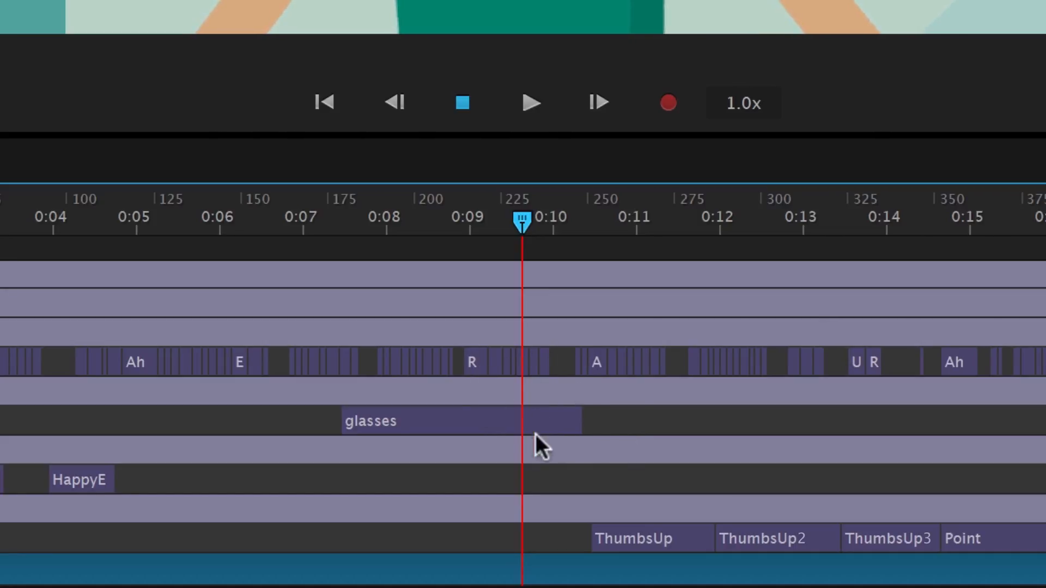
{"action": "left_click_drag", "start_coordinate": [579, 421], "coordinate": [623, 423]}
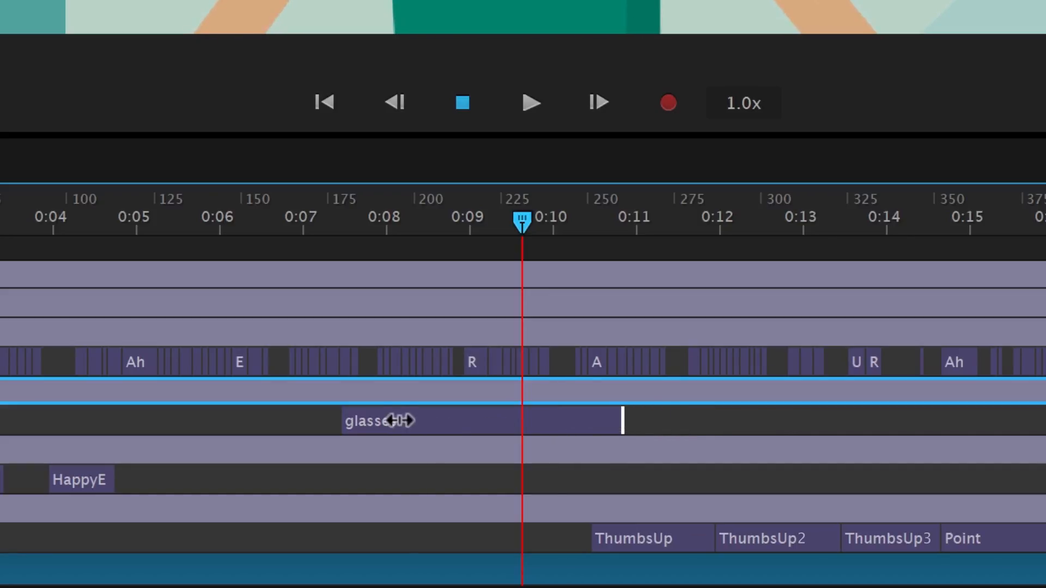
{"action": "left_click_drag", "start_coordinate": [345, 420], "coordinate": [378, 442]}
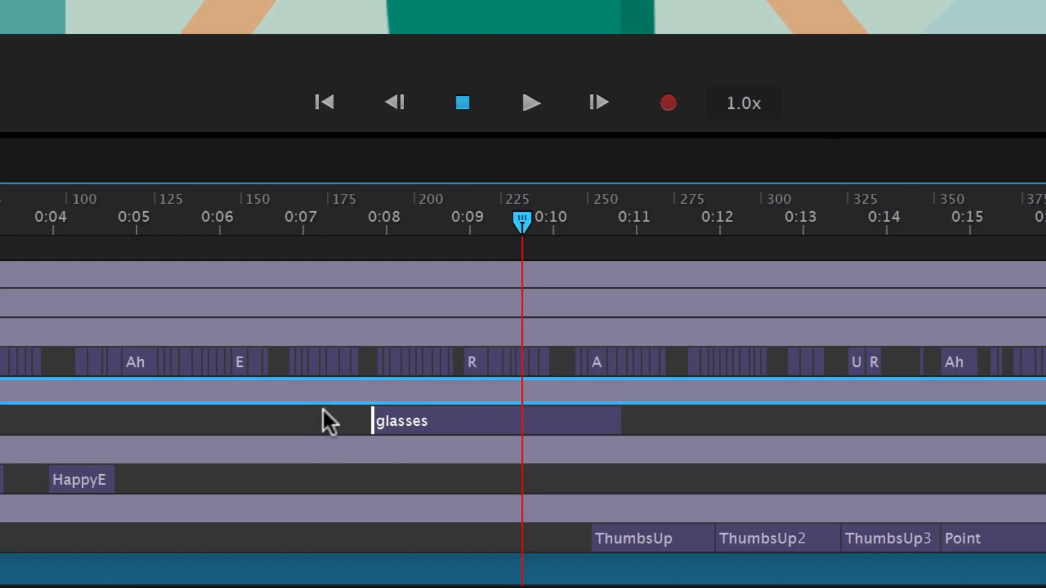
{"action": "left_click_drag", "start_coordinate": [321, 416], "coordinate": [600, 426]}
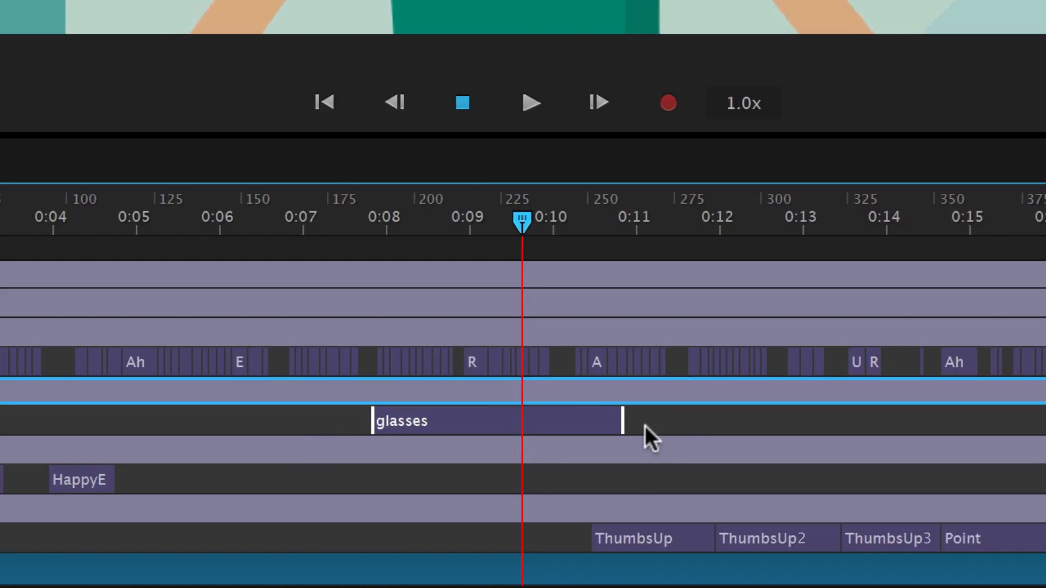
{"action": "left_click_drag", "start_coordinate": [551, 423], "coordinate": [837, 423]}
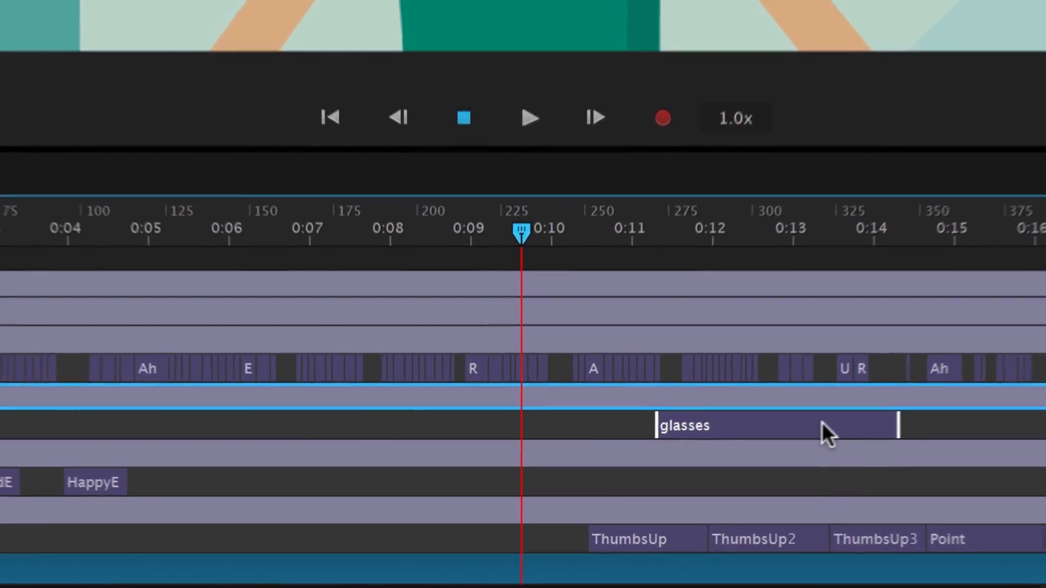
- Scrub the timeline from about 0:07 through the moved glasses trigger to preview its timing
{"action": "left_click", "coordinate": [421, 225]}
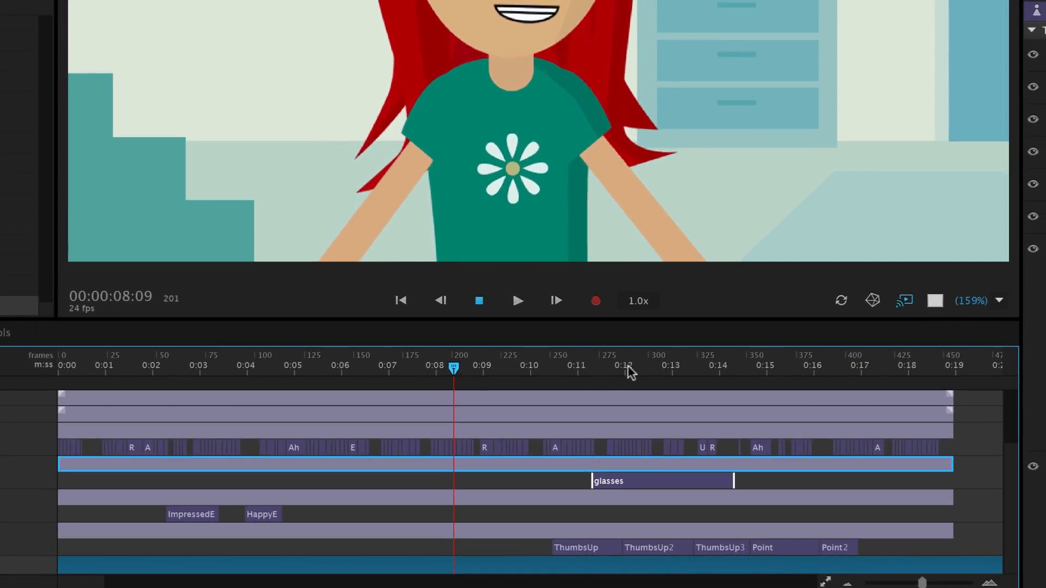
{"action": "left_click_drag", "start_coordinate": [452, 368], "coordinate": [411, 369]}
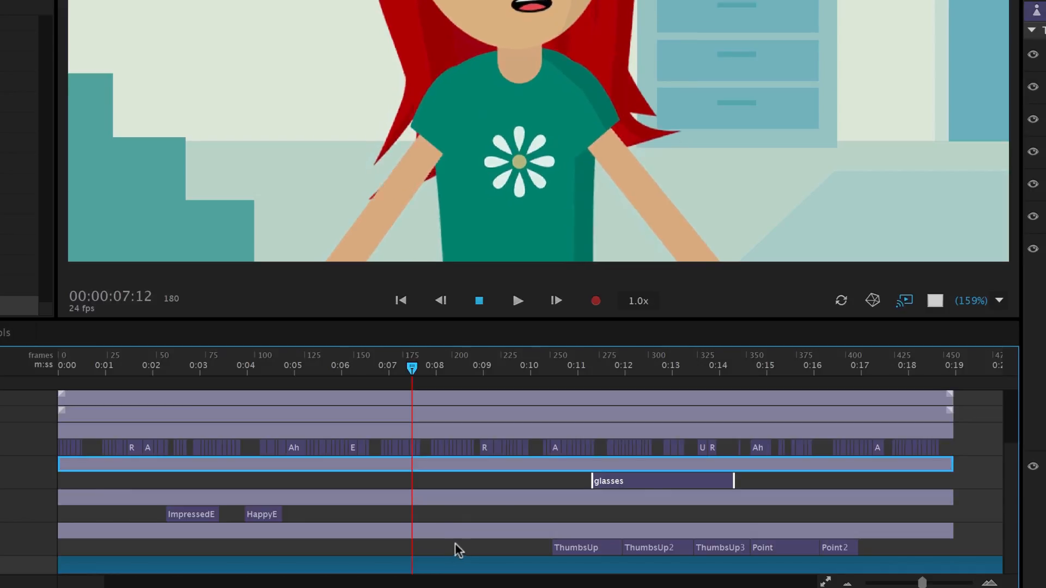
{"action": "left_click_drag", "start_coordinate": [450, 370], "coordinate": [686, 384]}
{"action": "left_click_drag", "start_coordinate": [750, 384], "coordinate": [638, 405]}
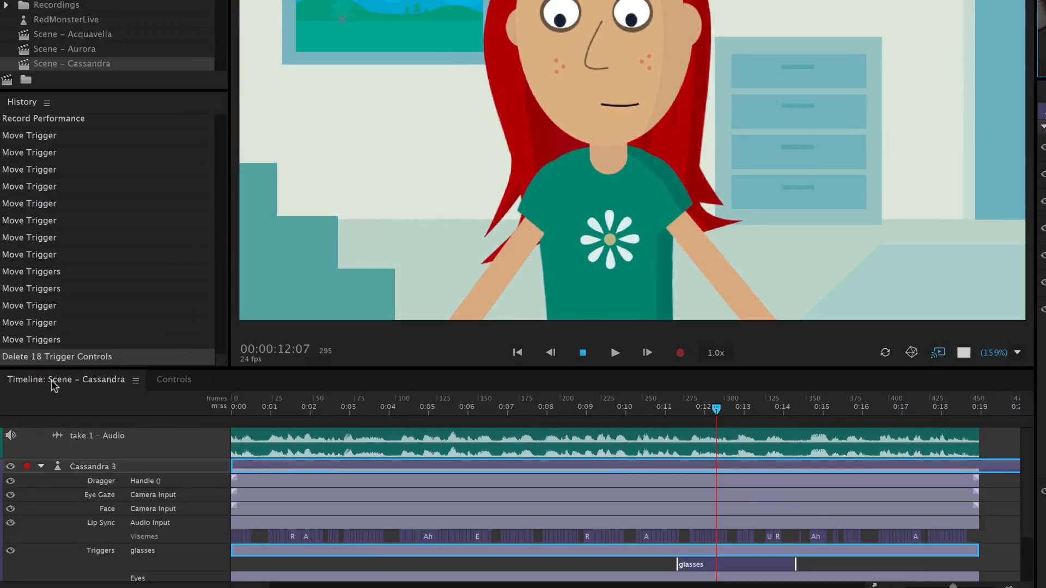
- Show the Controls in Perform mode and switch to the Stream workspace
{"action": "left_click", "coordinate": [174, 381]}
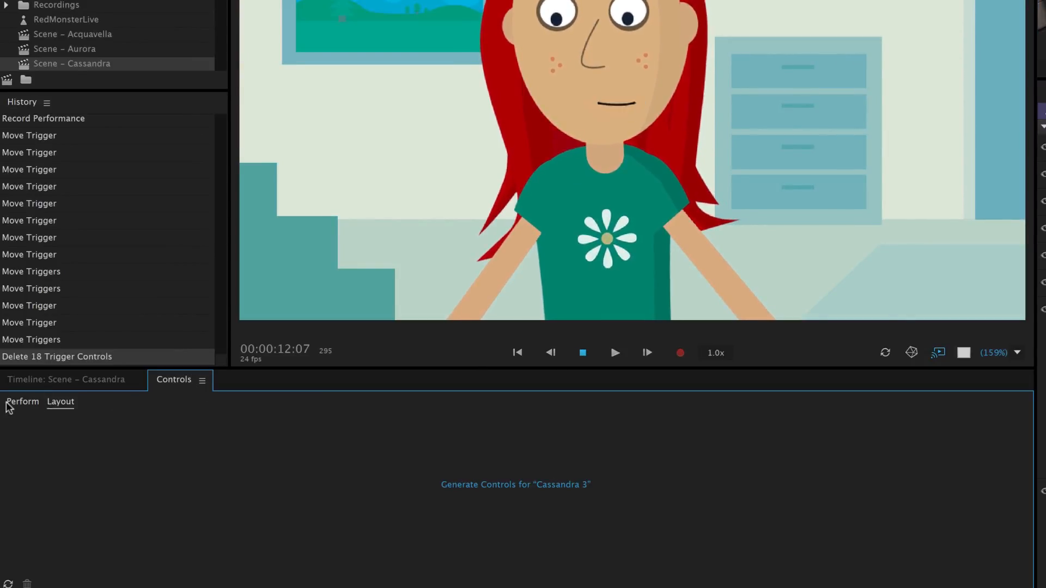
{"action": "left_click", "coordinate": [23, 403]}
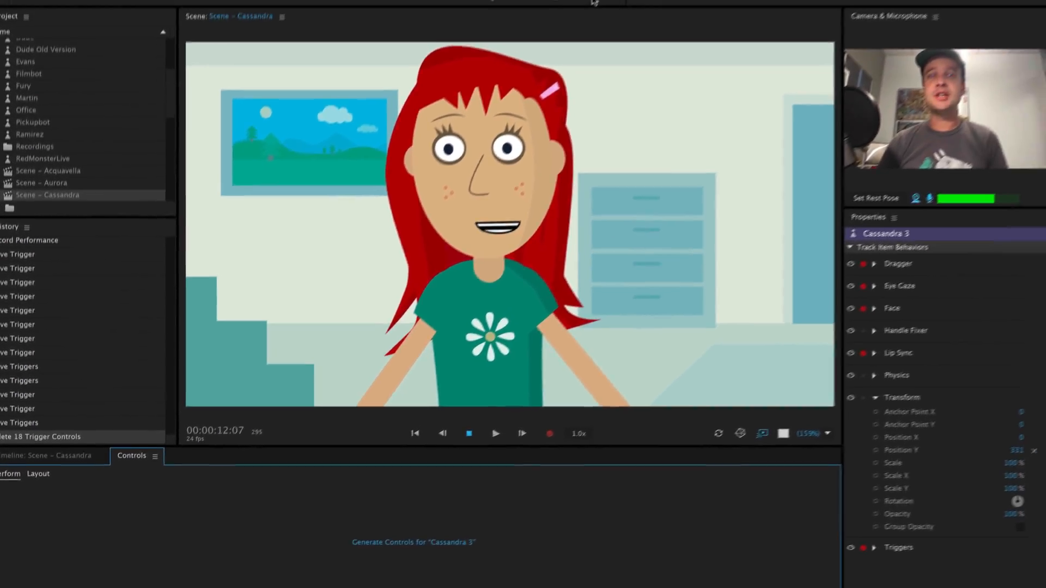
{"action": "left_click", "coordinate": [586, 7]}
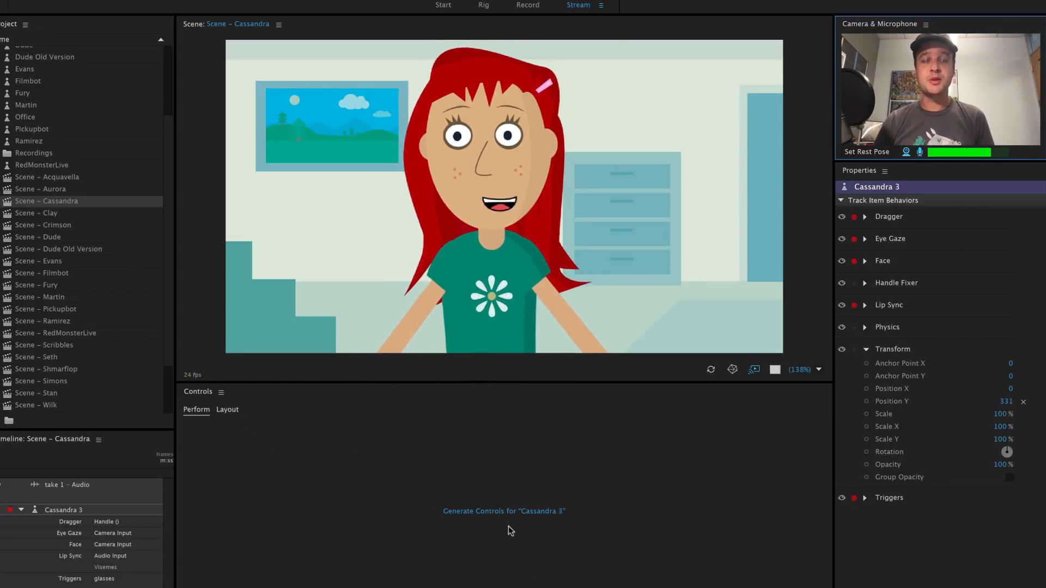
- Generate the trigger controls for Cassandra 3 and test the glasses control on her
{"action": "left_click", "coordinate": [512, 512]}
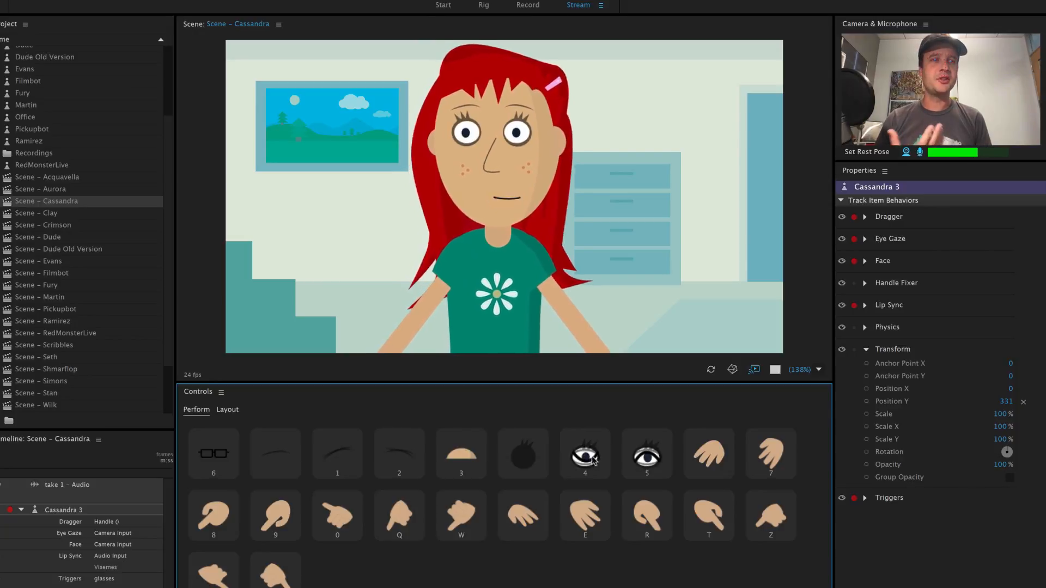
{"action": "left_click", "coordinate": [218, 459]}
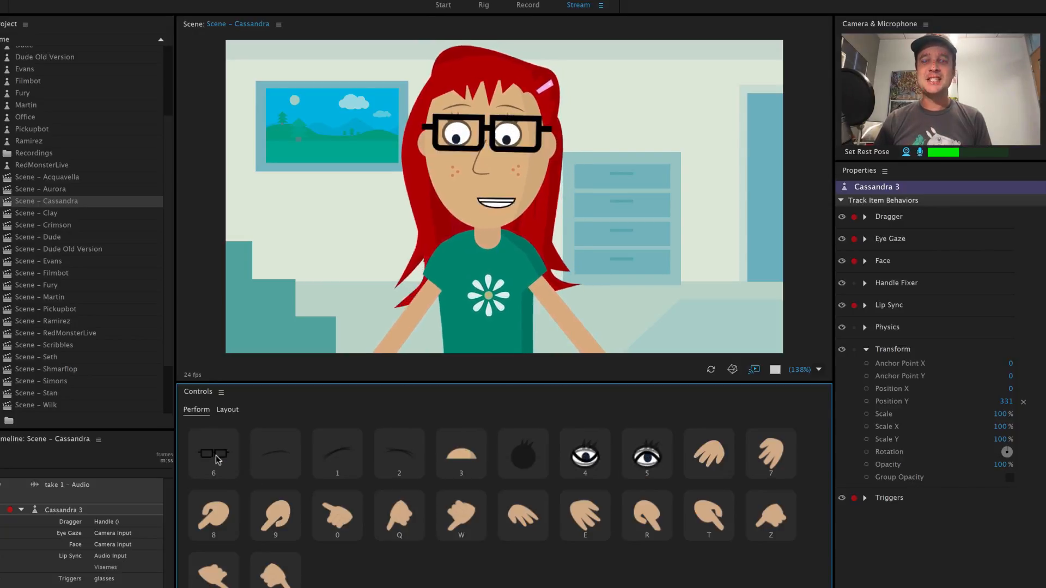
{"action": "left_click", "coordinate": [216, 457]}
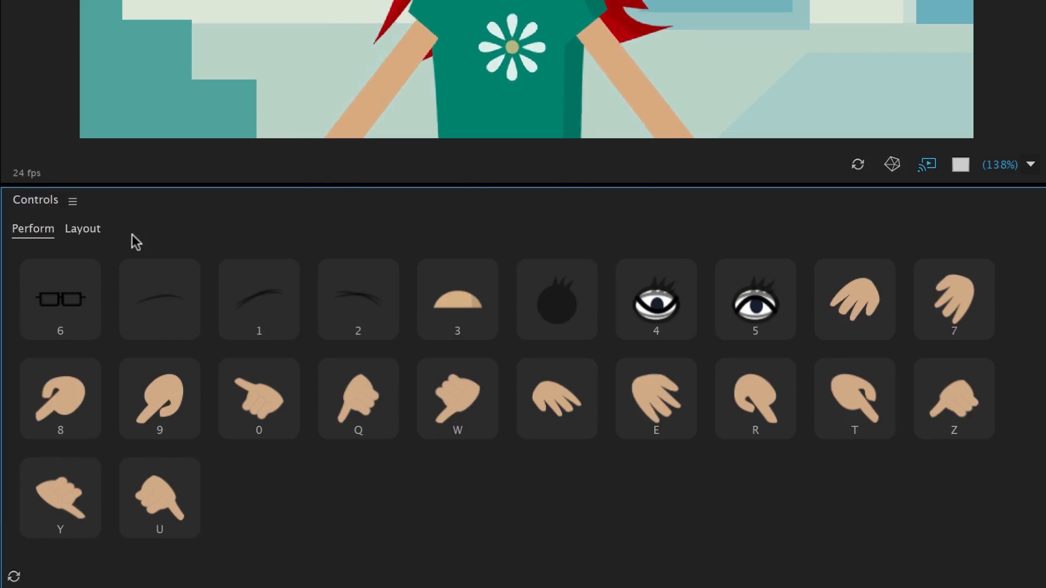
- Switch the controls to Layout mode and move the E hand control beside the U control in the third row
{"action": "left_click", "coordinate": [89, 231]}
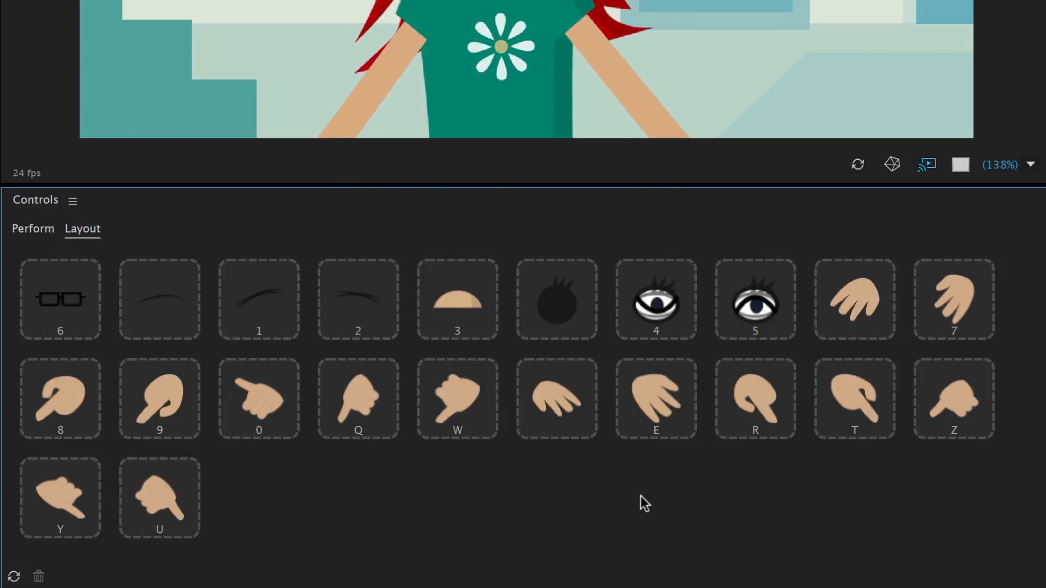
{"action": "left_click_drag", "start_coordinate": [645, 400], "coordinate": [265, 500]}
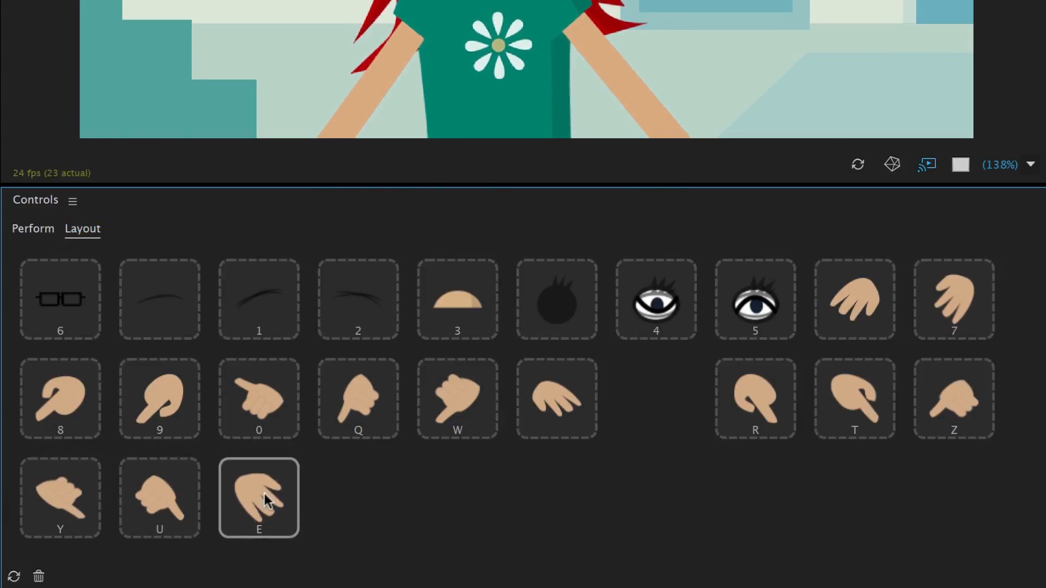
- Move the Q hand control to the third row and delete the eye, eyebrow and two hand controls that have no trigger key
{"action": "left_click_drag", "start_coordinate": [349, 434], "coordinate": [654, 528]}
{"action": "left_click", "coordinate": [579, 332]}
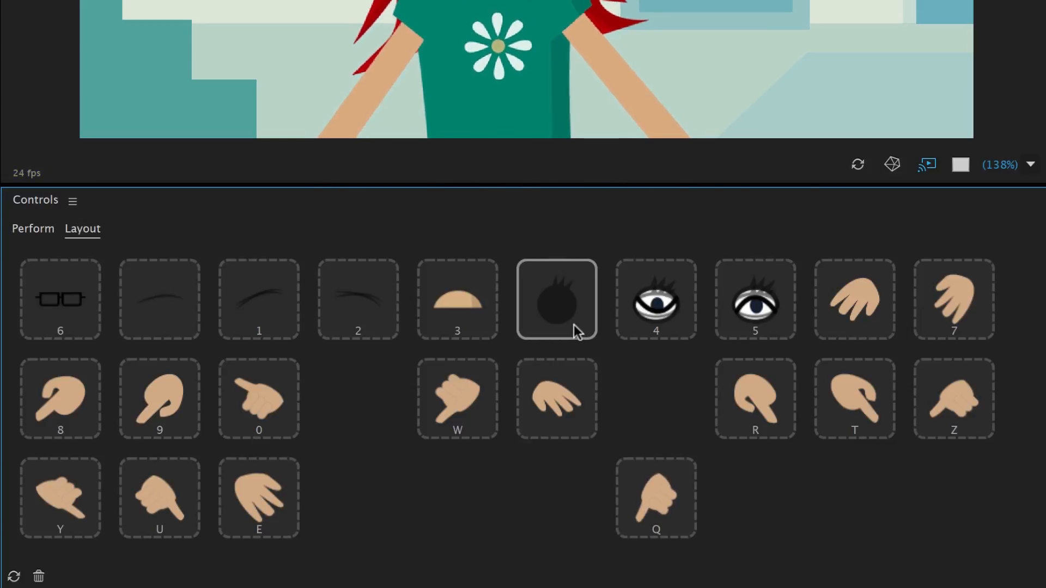
{"action": "key", "text": "Delete"}
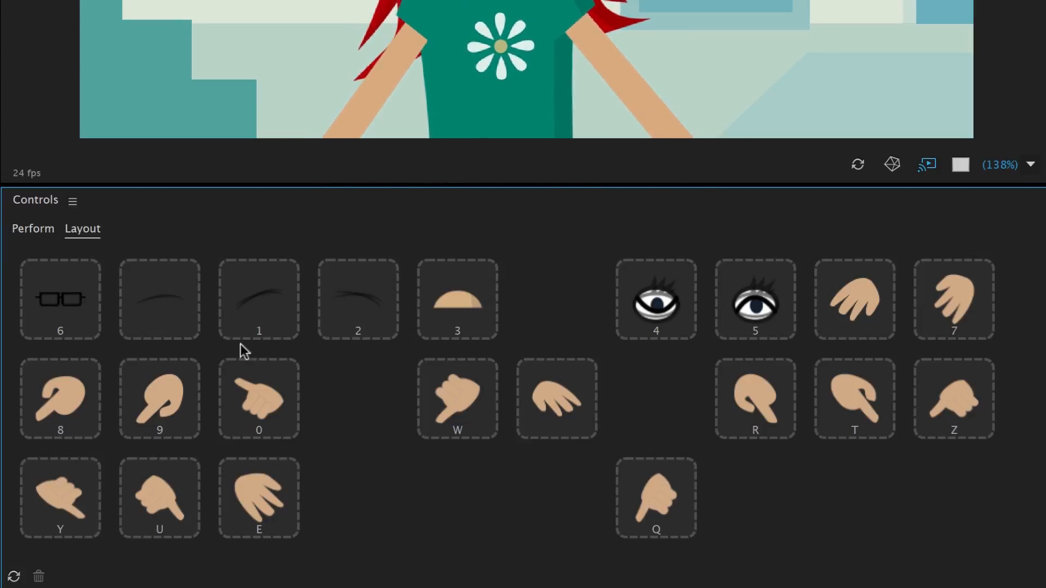
{"action": "left_click", "coordinate": [176, 301]}
{"action": "key", "text": "Delete"}
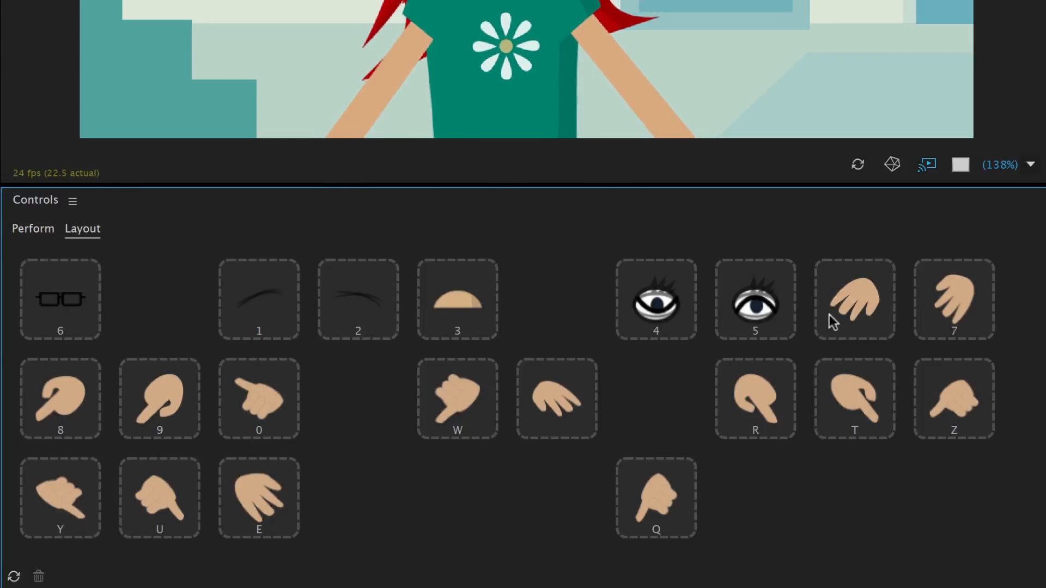
{"action": "left_click", "coordinate": [843, 317]}
{"action": "key", "text": "Delete"}
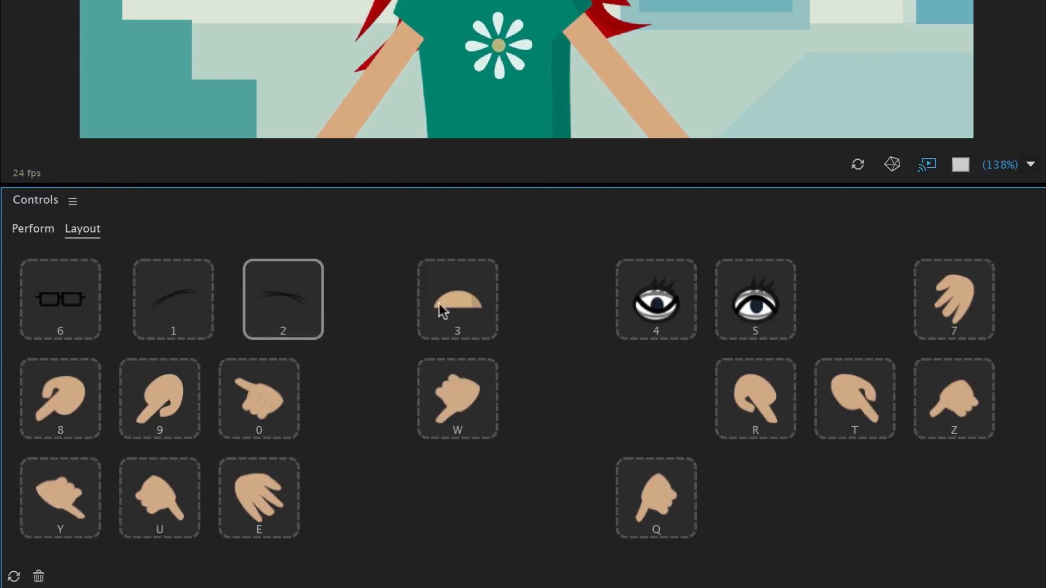
- Arrange the remaining controls in three rows of six: 6, 1, 2, 3, 4, 5; 8, 9, 0, W, Q, R; Y, U, E, T, Z, 7
{"action": "left_click_drag", "start_coordinate": [439, 303], "coordinate": [374, 304]}
{"action": "left_click_drag", "start_coordinate": [182, 298], "coordinate": [174, 299]}
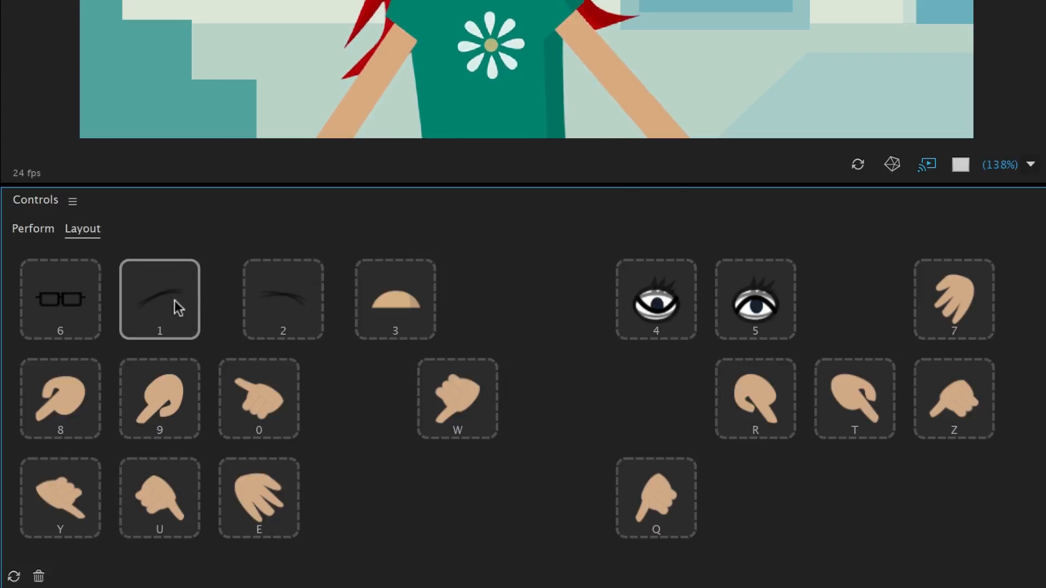
{"action": "left_click_drag", "start_coordinate": [287, 300], "coordinate": [263, 299]}
{"action": "left_click_drag", "start_coordinate": [390, 299], "coordinate": [358, 297]}
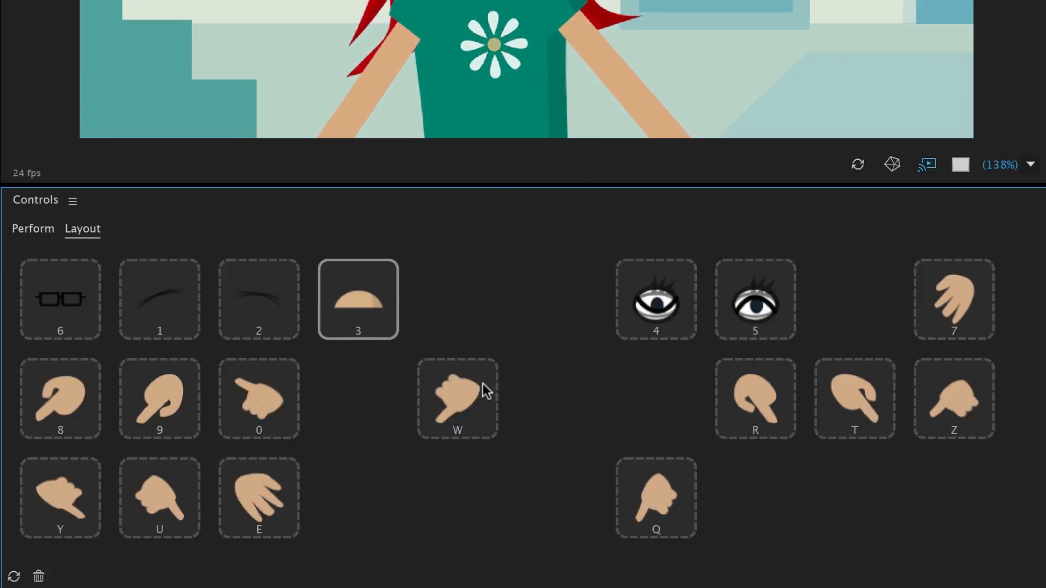
{"action": "left_click_drag", "start_coordinate": [483, 383], "coordinate": [395, 388]}
{"action": "left_click_drag", "start_coordinate": [642, 308], "coordinate": [468, 301]}
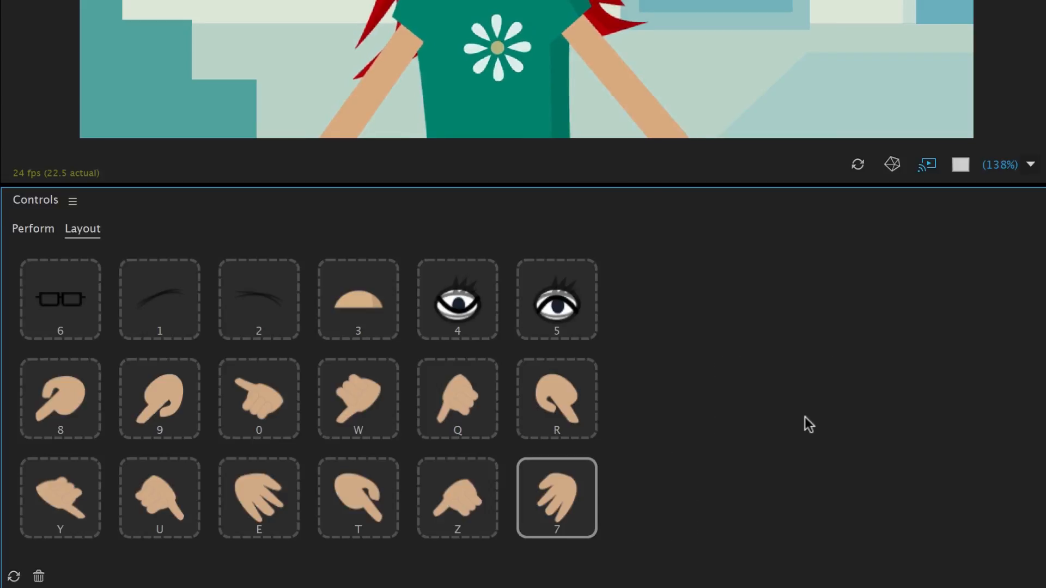
{"action": "left_click", "coordinate": [802, 418]}
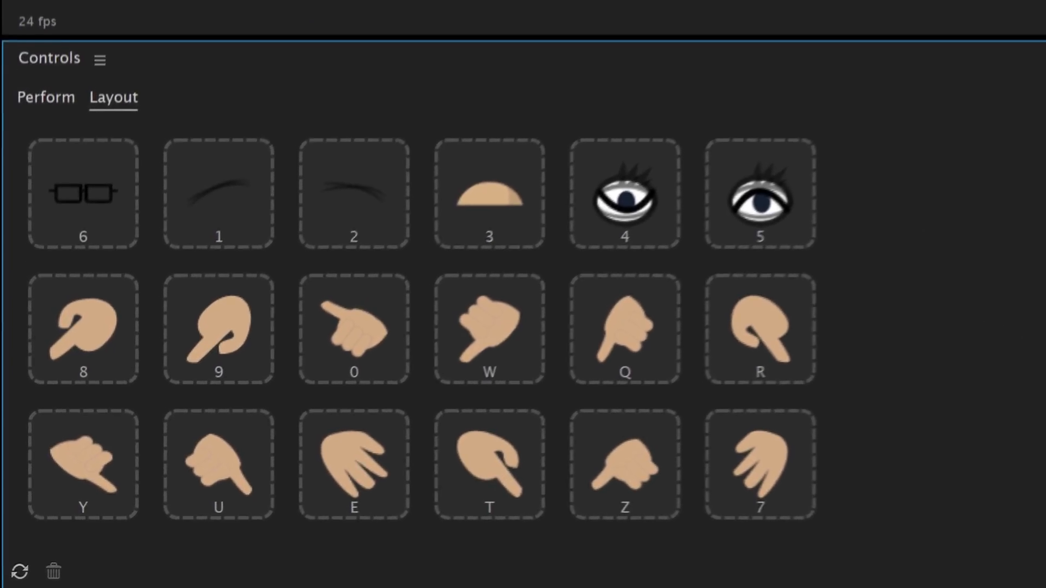
- Try the Light background on the HappyEyes control and restore its Dark background
{"action": "right_click", "coordinate": [804, 214]}
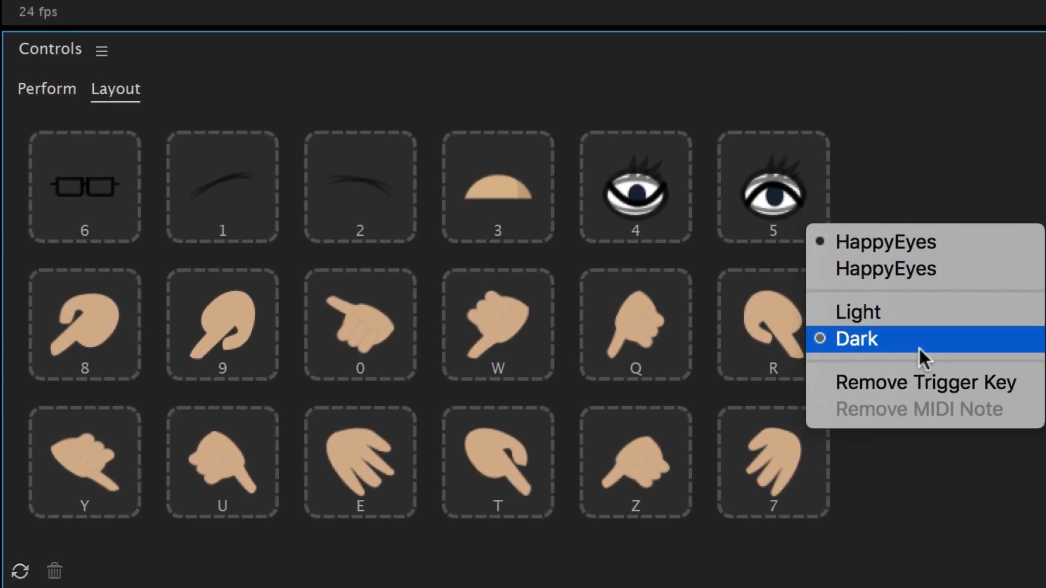
{"action": "left_click", "coordinate": [915, 313]}
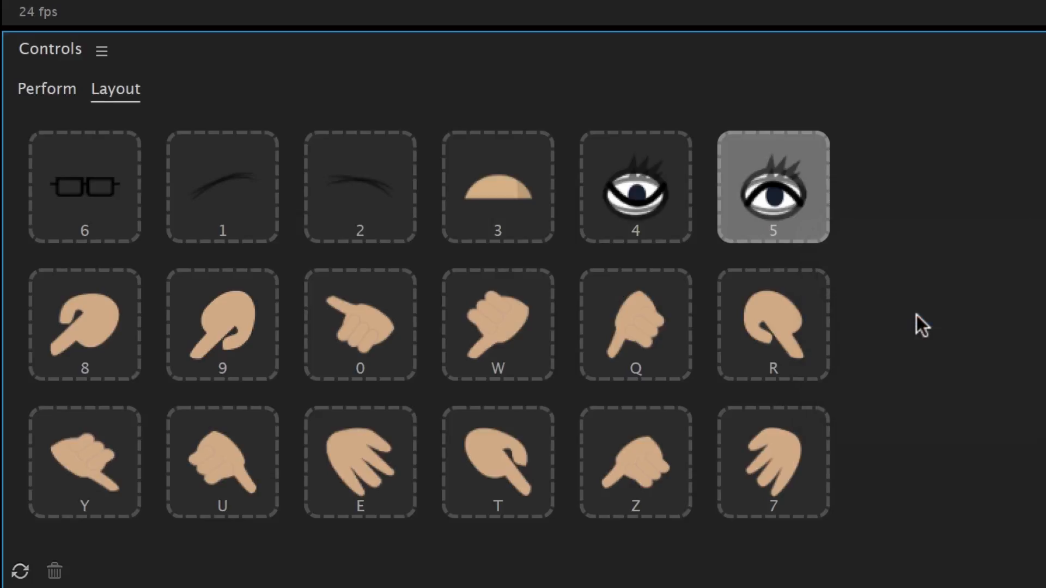
{"action": "right_click", "coordinate": [764, 183]}
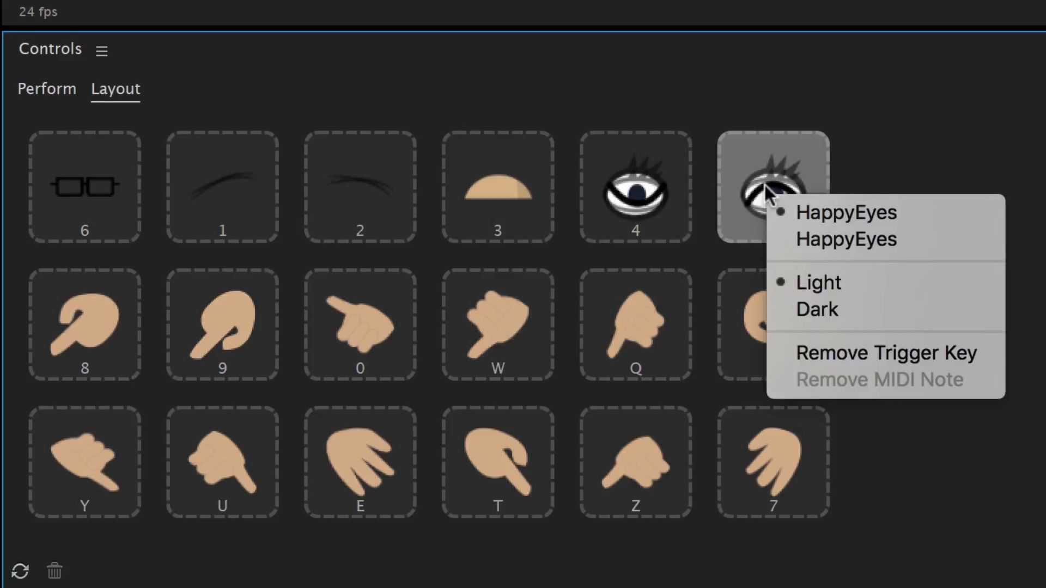
{"action": "left_click", "coordinate": [832, 304]}
- Give both eyebrow controls a Light background and replace the Angry control's trigger key with F
{"action": "right_click", "coordinate": [355, 183]}
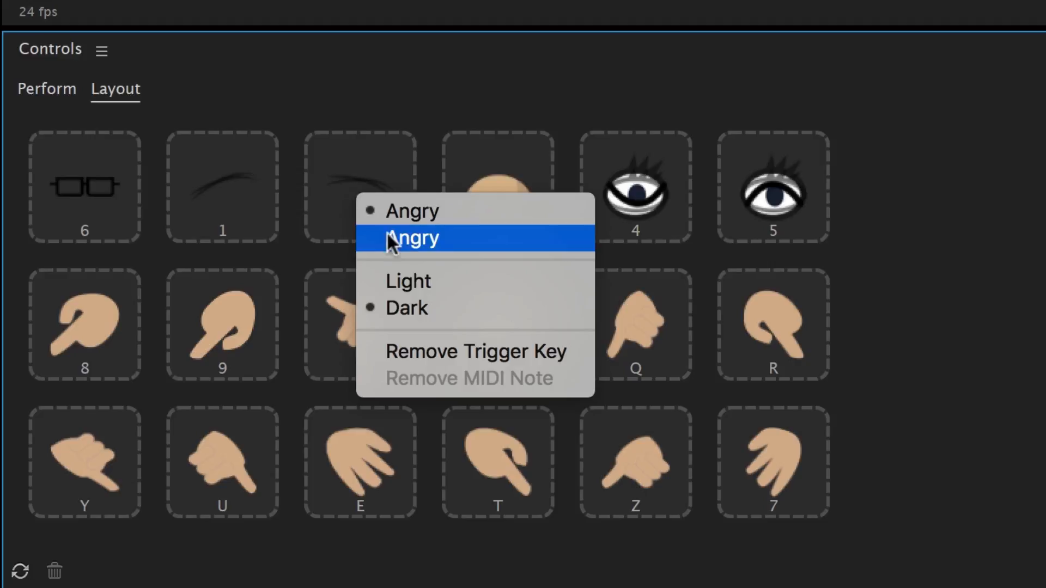
{"action": "left_click", "coordinate": [416, 282]}
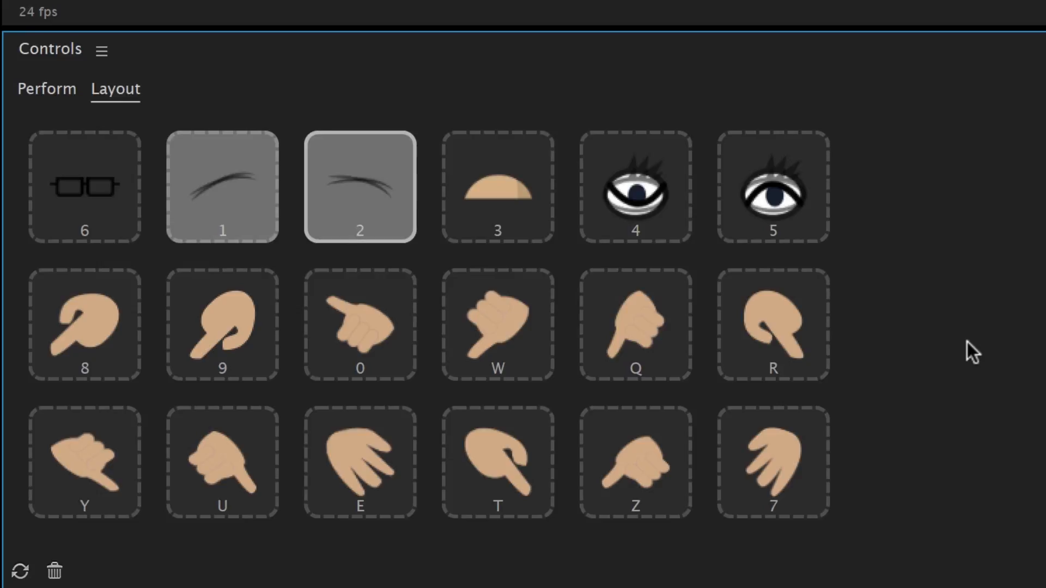
{"action": "right_click", "coordinate": [391, 211]}
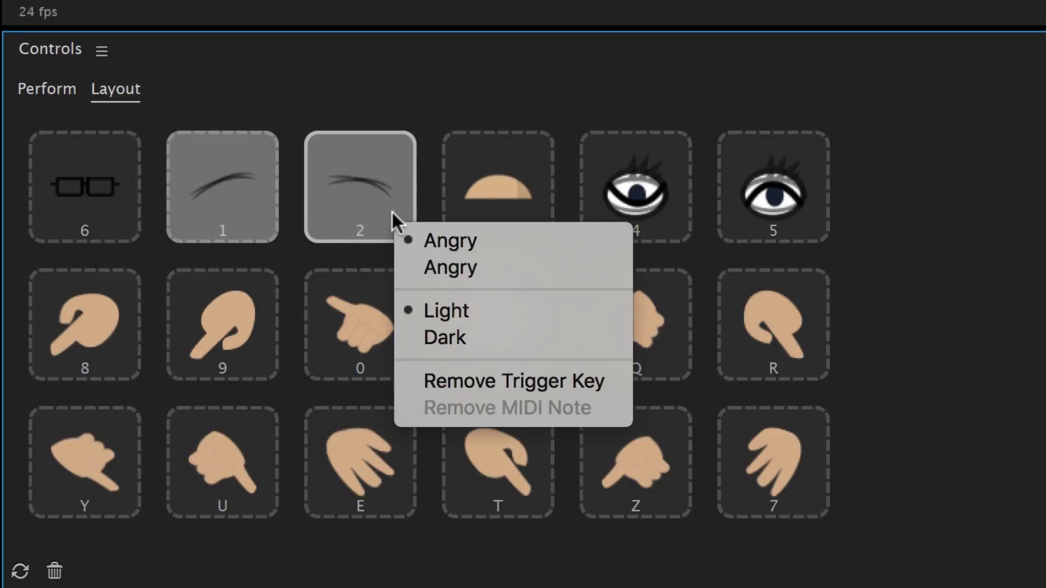
{"action": "left_click", "coordinate": [609, 393]}
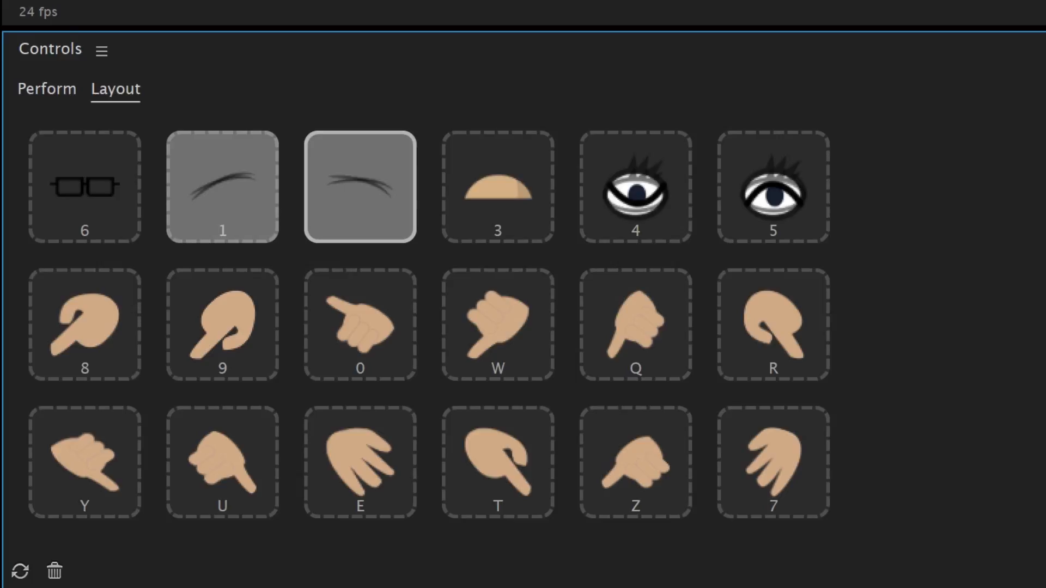
{"action": "key", "text": "f"}
{"action": "left_click", "coordinate": [901, 248]}
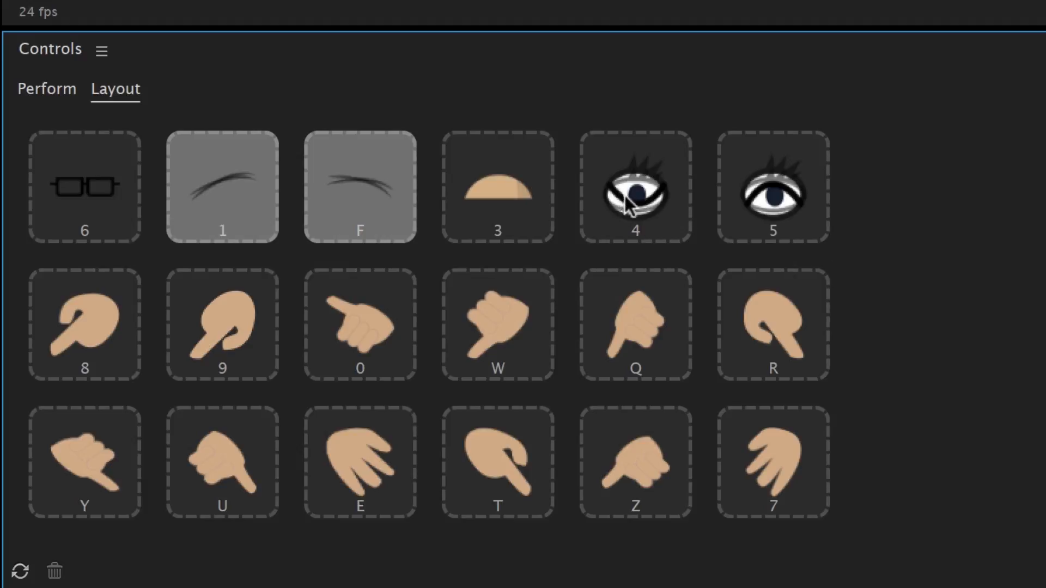
- Try the two ImpressedEyes thumbnail options on the eye control with trigger key 4
{"action": "left_click", "coordinate": [661, 224]}
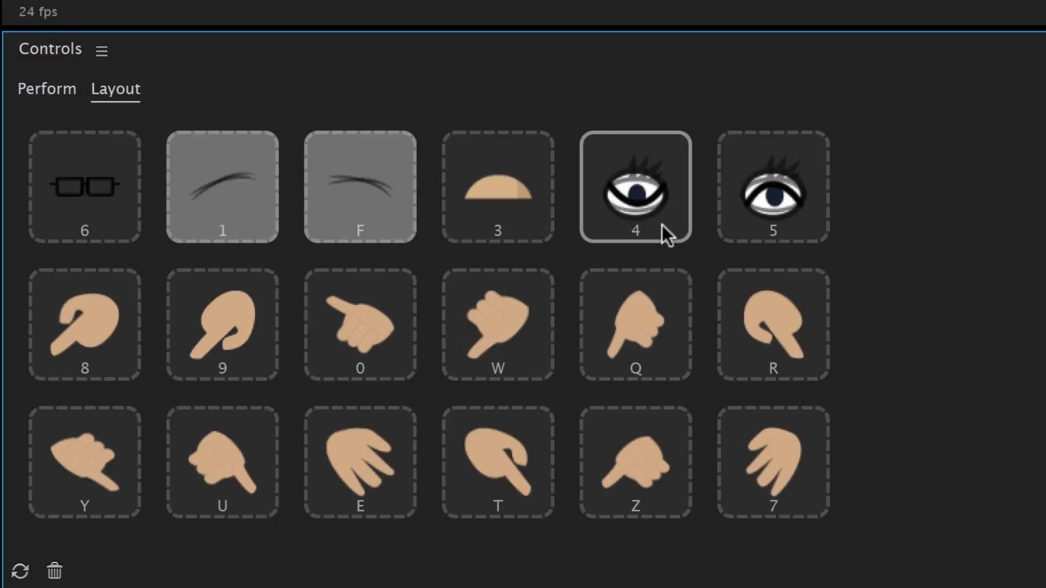
{"action": "right_click", "coordinate": [663, 218]}
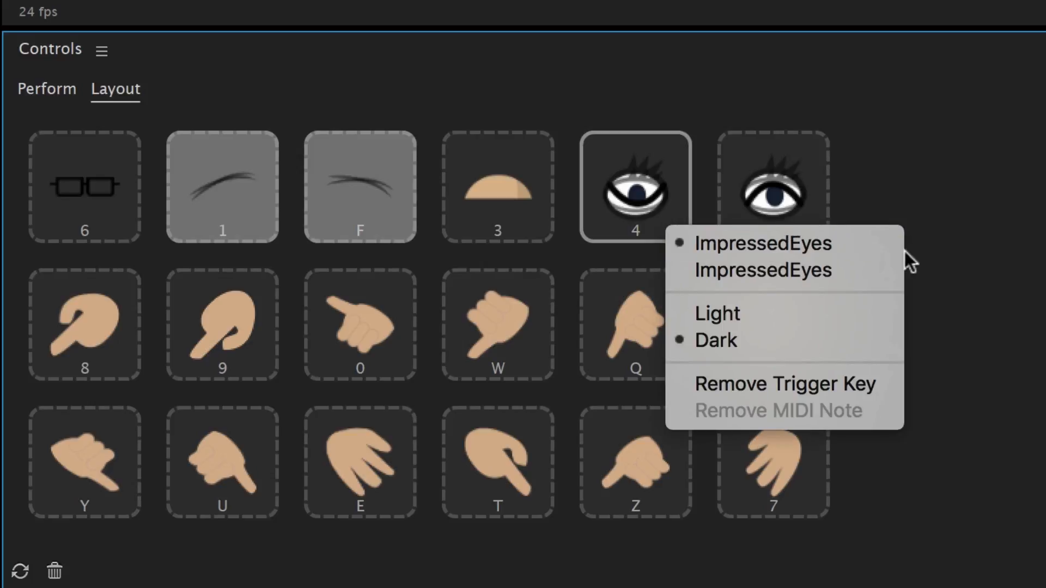
{"action": "left_click", "coordinate": [878, 269]}
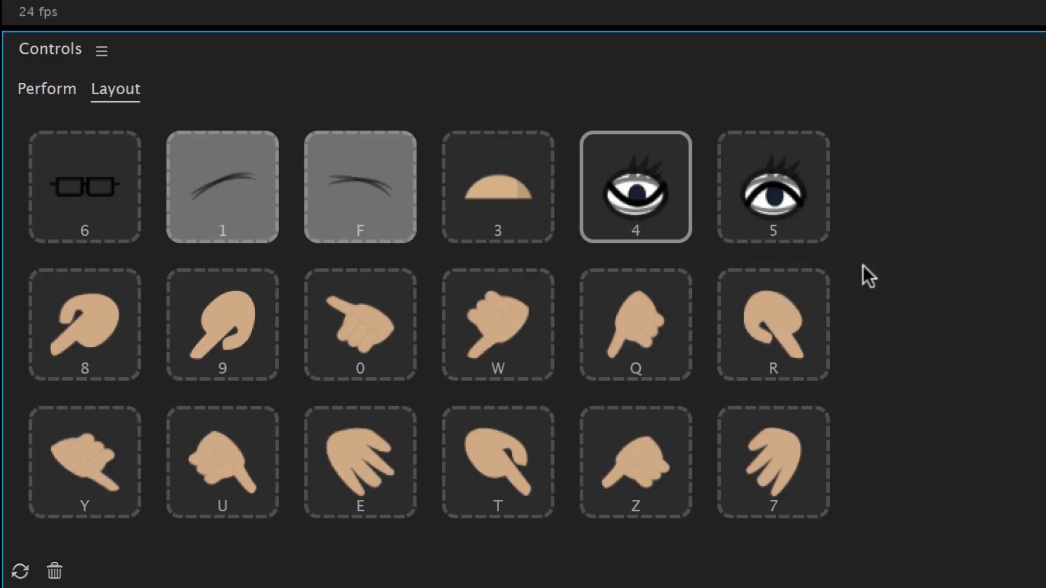
{"action": "right_click", "coordinate": [677, 232]}
{"action": "left_click", "coordinate": [781, 257]}
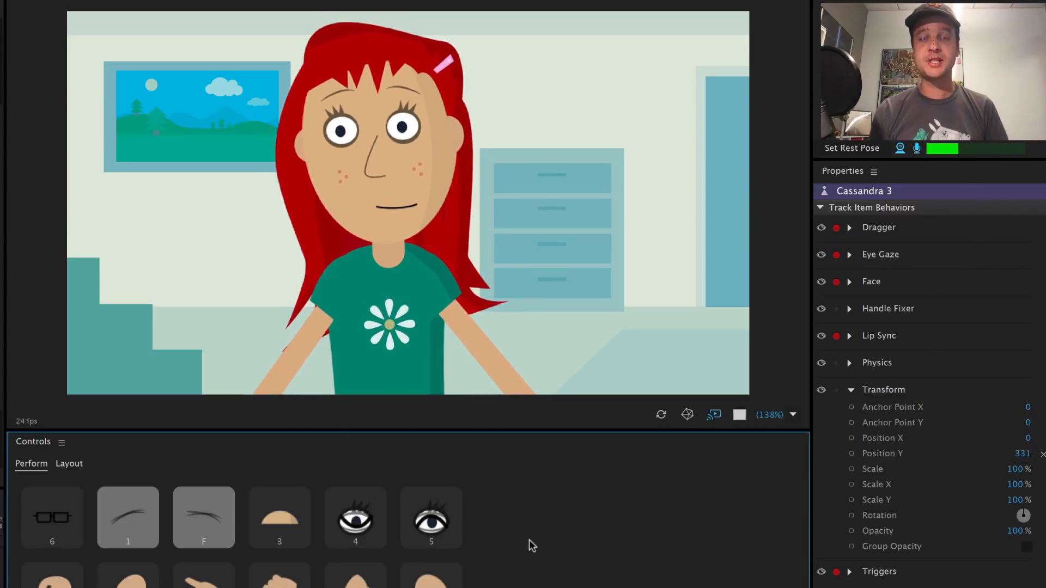
- In Layout mode, add the Transform behavior's Position X, Rotation and Opacity parameters as controls beside the trigger controls
{"action": "left_click", "coordinate": [64, 466]}
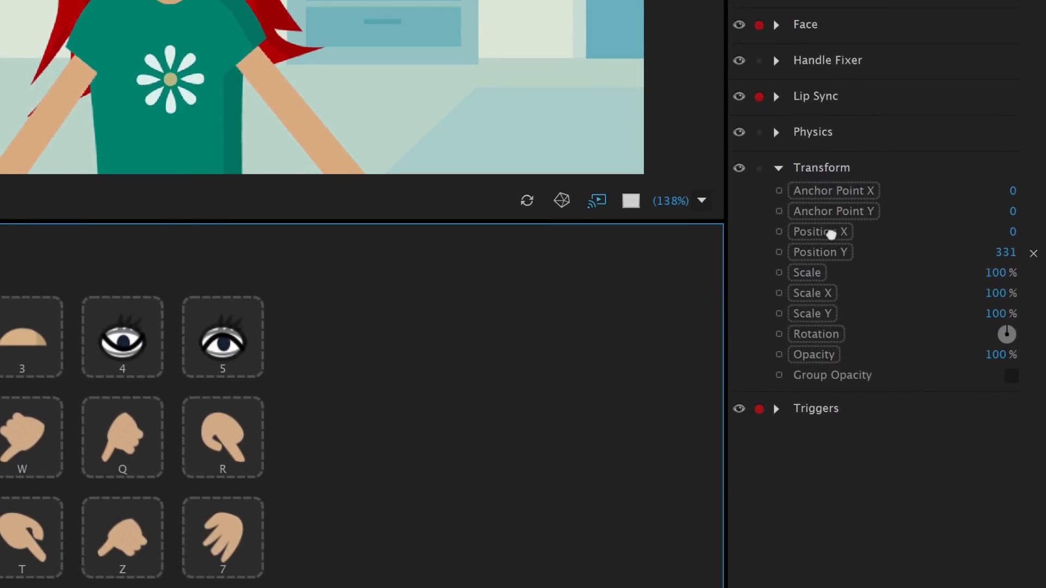
{"action": "left_click_drag", "start_coordinate": [834, 233], "coordinate": [381, 346]}
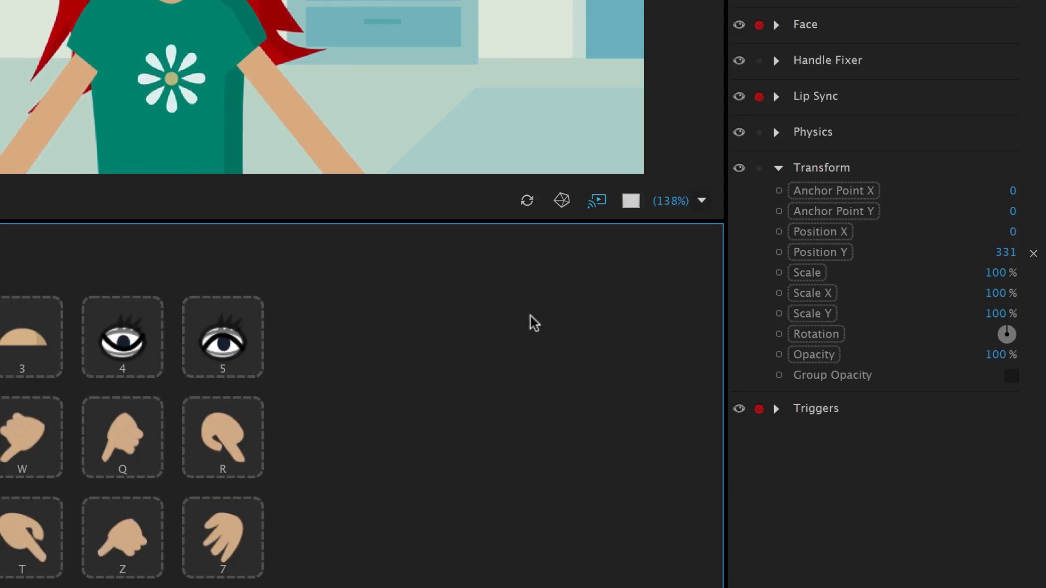
{"action": "left_click_drag", "start_coordinate": [827, 334], "coordinate": [327, 449]}
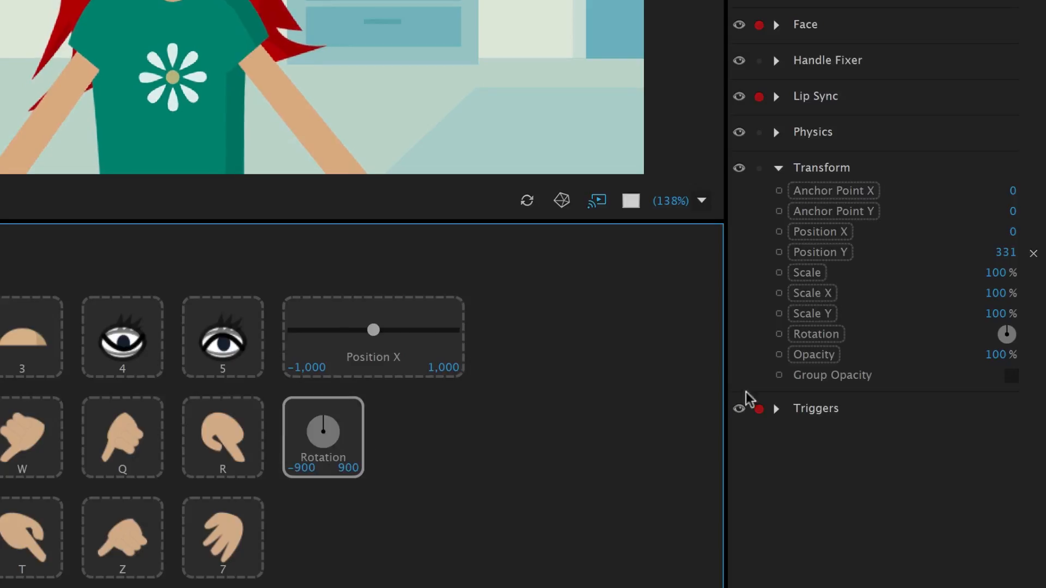
{"action": "left_click_drag", "start_coordinate": [798, 364], "coordinate": [490, 473]}
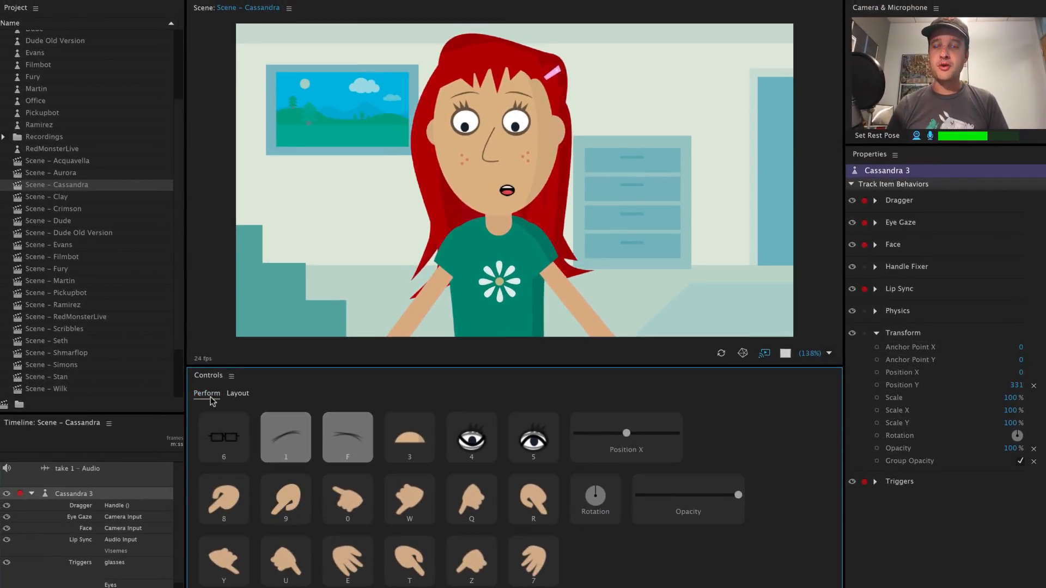
- Select the Cassandra 3 track and test her new controls, shifting Position X to about -51, fading Opacity back to 100%, and tilting her slightly
{"action": "left_click", "coordinate": [107, 494]}
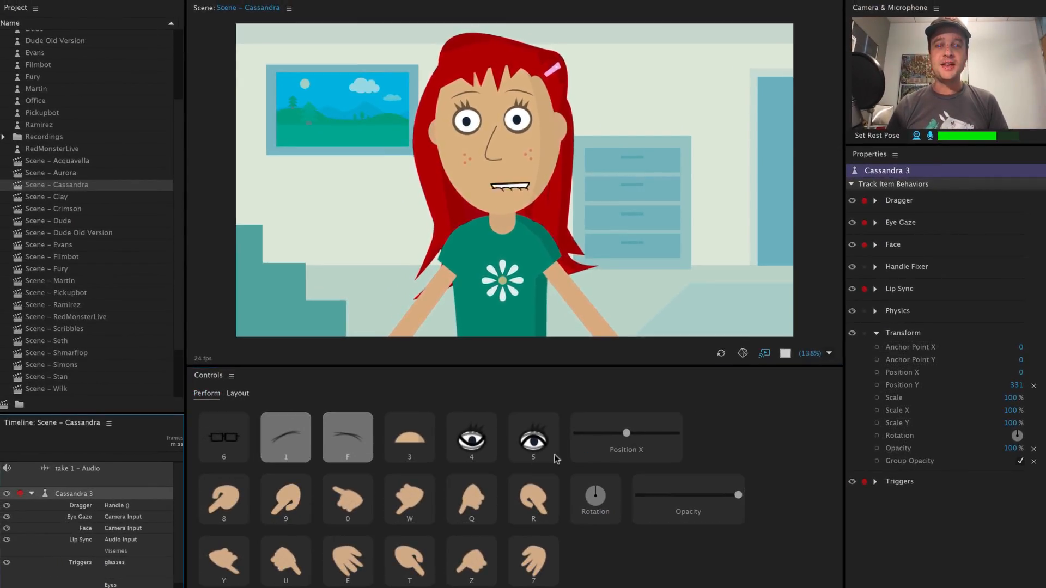
{"action": "mouse_move", "coordinate": [629, 433]}
{"action": "left_mouse_down"}
{"action": "mouse_move", "coordinate": [649, 433]}
{"action": "mouse_move", "coordinate": [591, 435]}
{"action": "mouse_move", "coordinate": [682, 436]}
{"action": "mouse_move", "coordinate": [611, 433]}
{"action": "mouse_move", "coordinate": [626, 434]}
{"action": "left_mouse_up"}
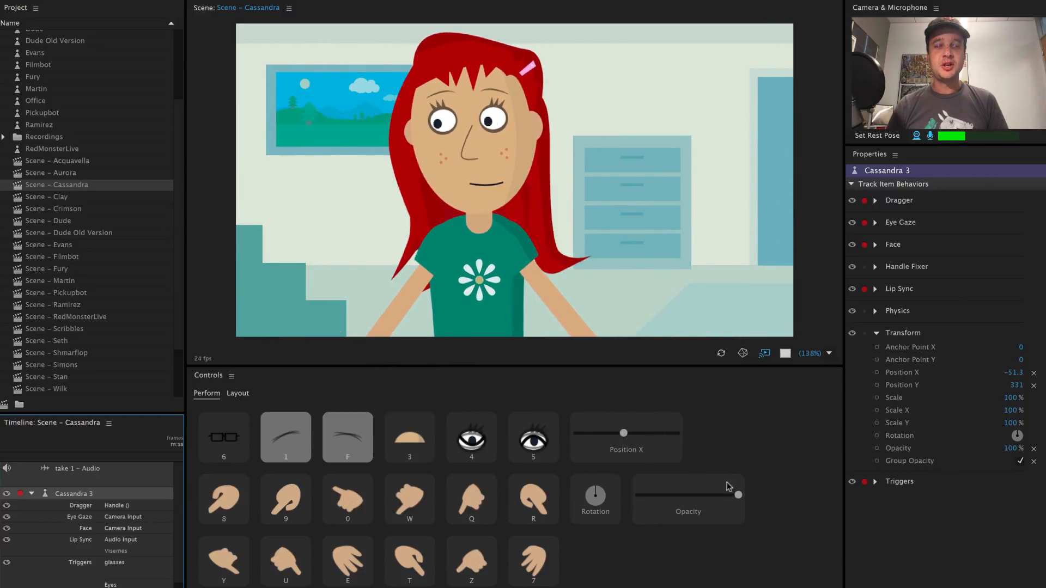
{"action": "left_click_drag", "start_coordinate": [699, 494], "coordinate": [759, 493]}
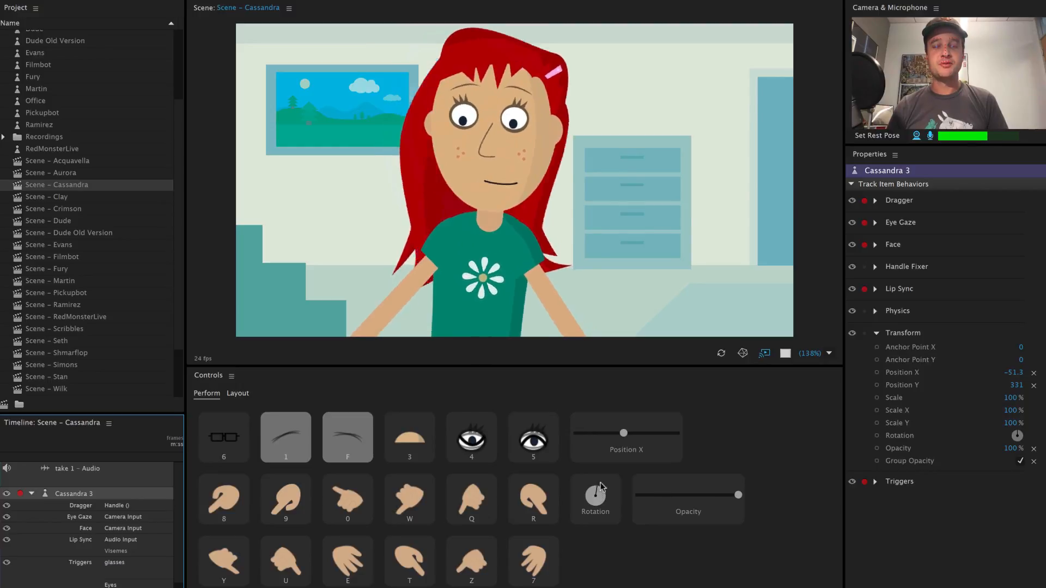
{"action": "left_click_drag", "start_coordinate": [598, 494], "coordinate": [606, 485]}
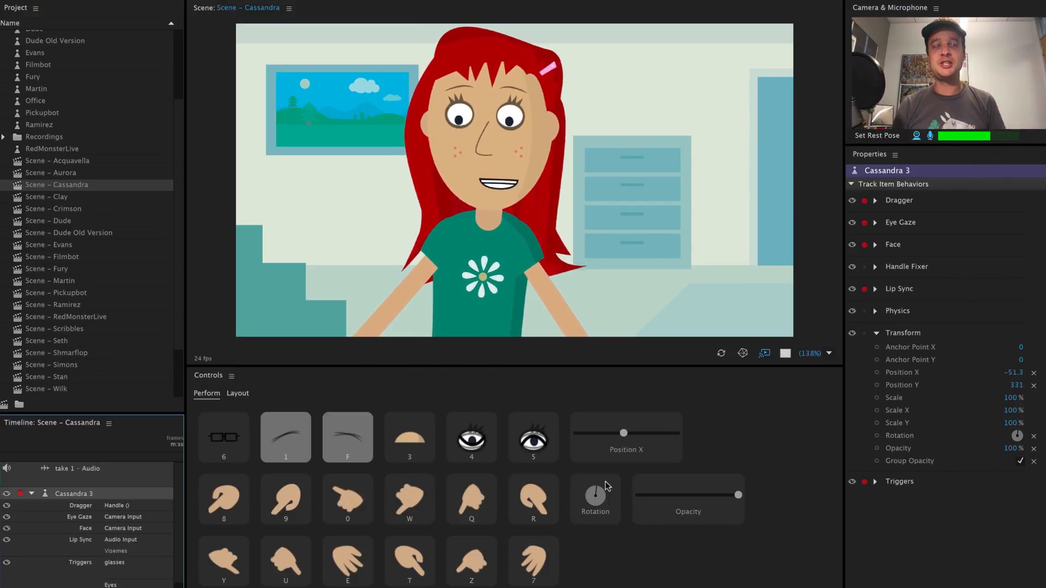
- Limit the Position X control's range to -250 through 250 and test it in Perform mode, moving Cassandra to about -12.5
{"action": "left_click", "coordinate": [245, 396]}
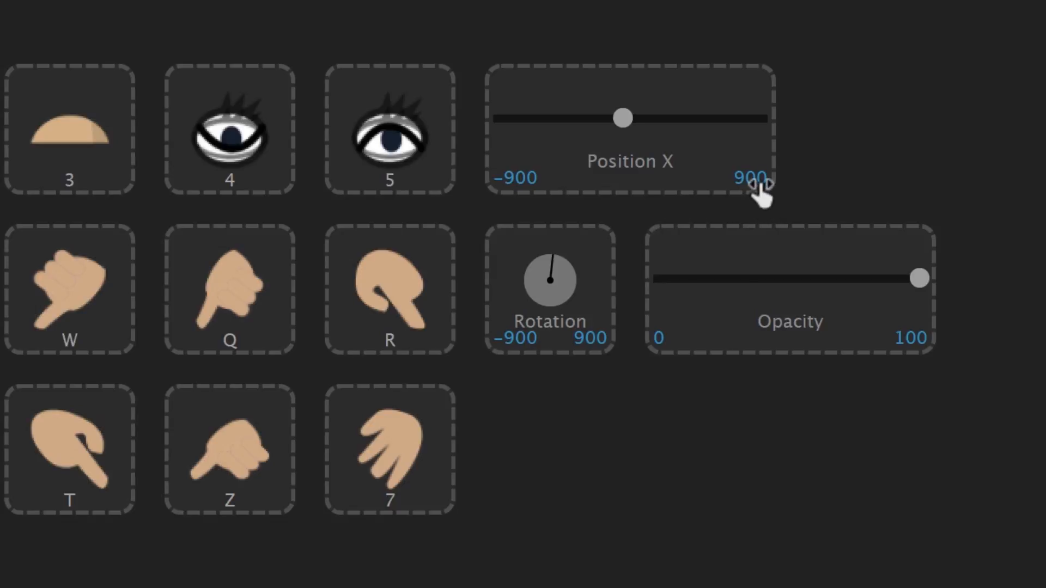
{"action": "left_click", "coordinate": [759, 183]}
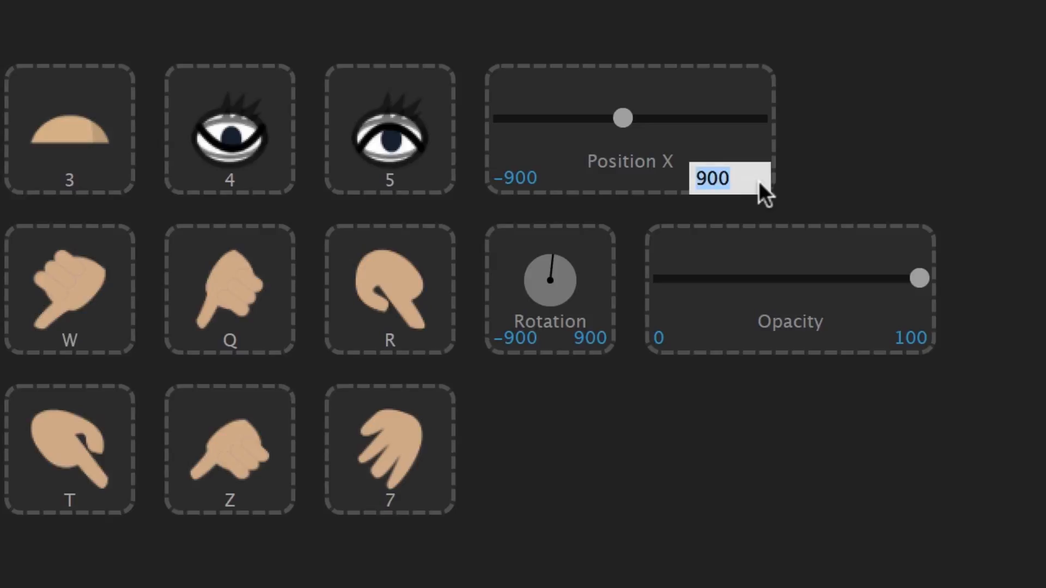
{"action": "type", "text": "250"}
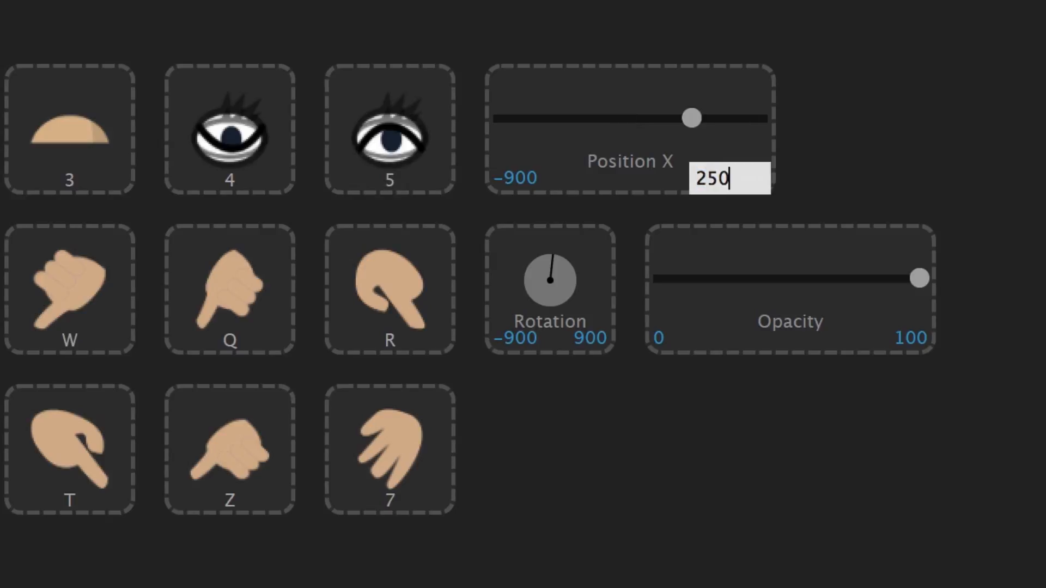
{"action": "key", "text": "Return"}
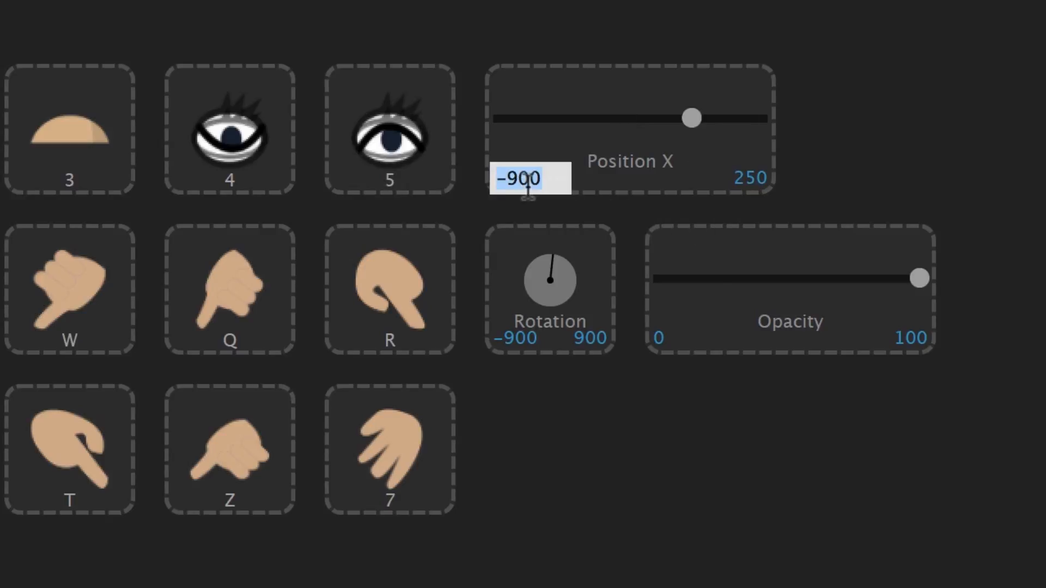
{"action": "type", "text": "-250"}
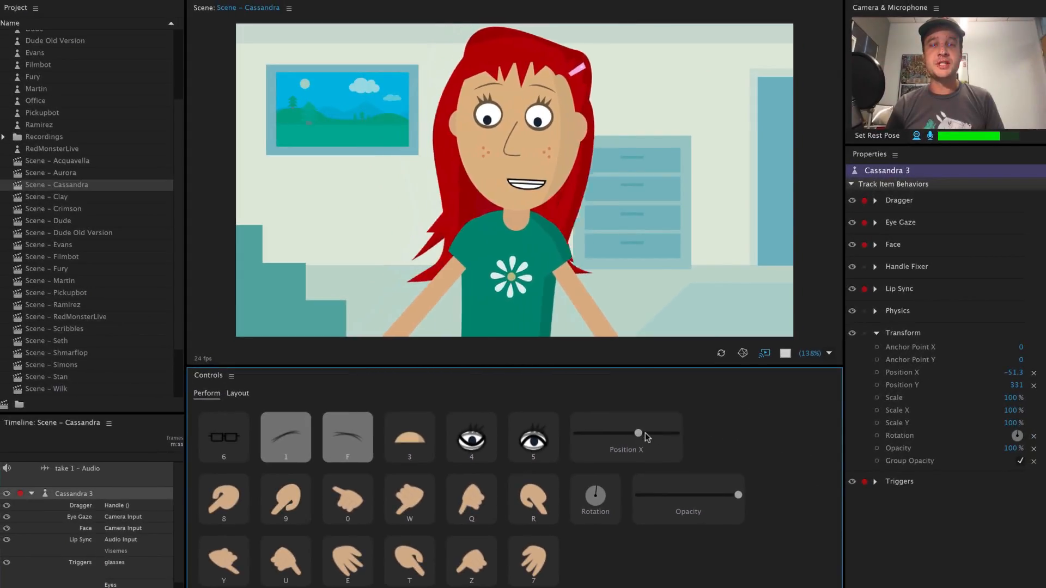
{"action": "left_click_drag", "start_coordinate": [647, 437], "coordinate": [623, 436]}
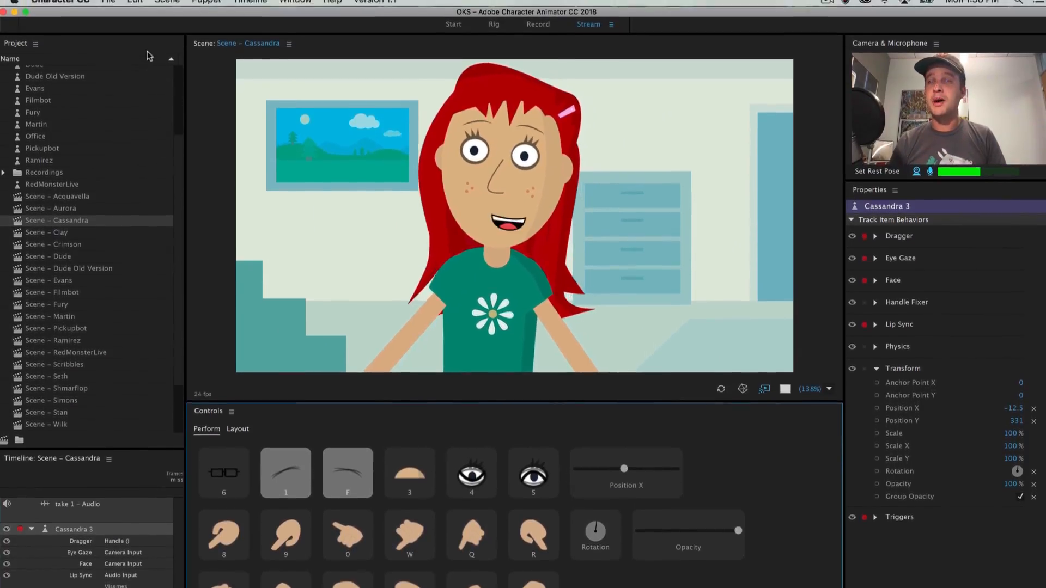
{"action": "left_click", "coordinate": [108, 6]}
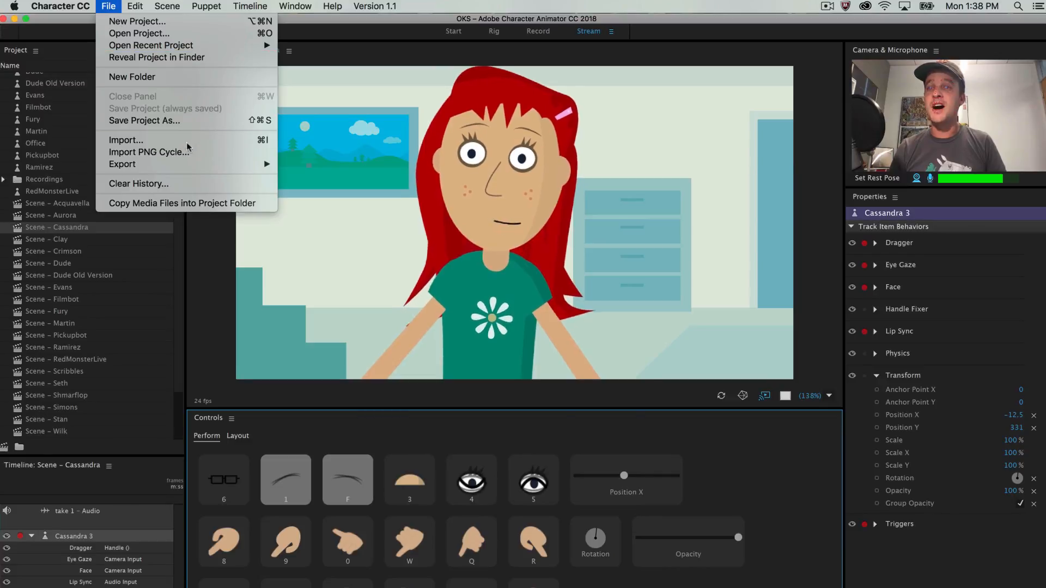
{"action": "mouse_move", "coordinate": [180, 164]}
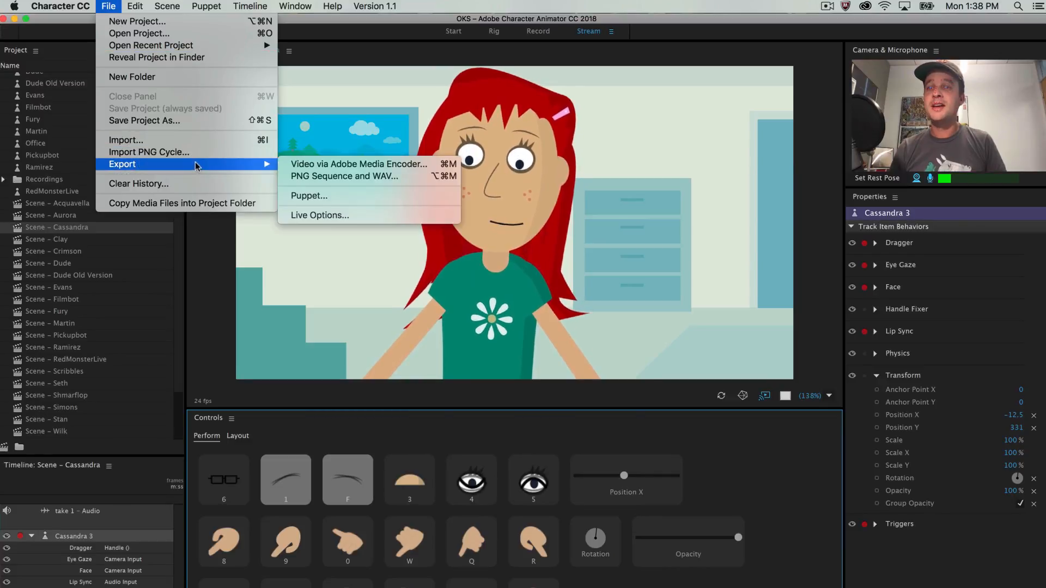
{"action": "left_click", "coordinate": [776, 498]}
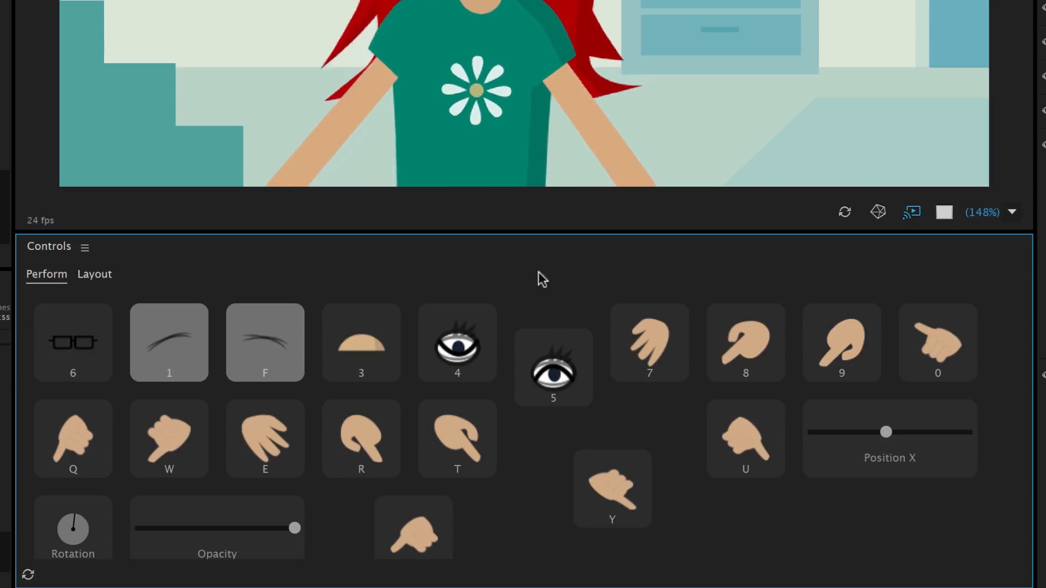
- Regenerate Cassandra's missing trigger controls and reflow all controls into an orderly grid in an enlarged Controls panel
{"action": "left_click", "coordinate": [28, 574]}
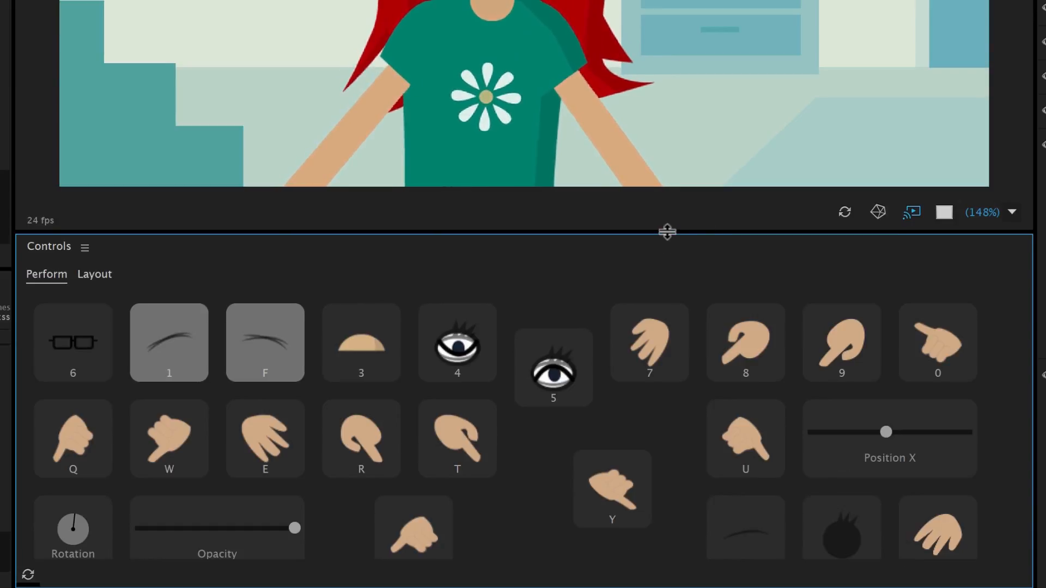
{"action": "left_click_drag", "start_coordinate": [666, 232], "coordinate": [674, 91]}
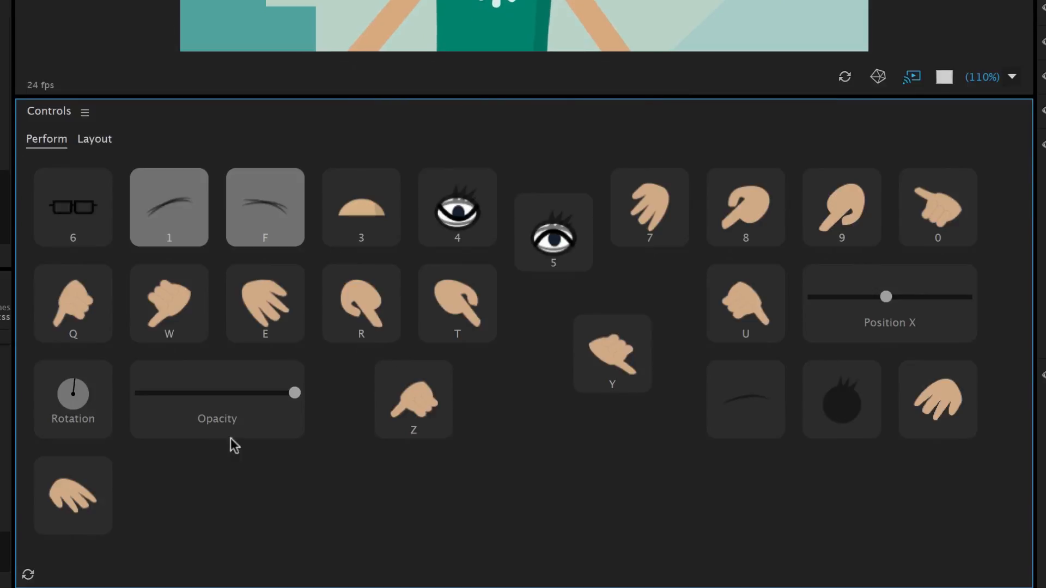
{"action": "left_click", "coordinate": [30, 572], "text": "alt"}
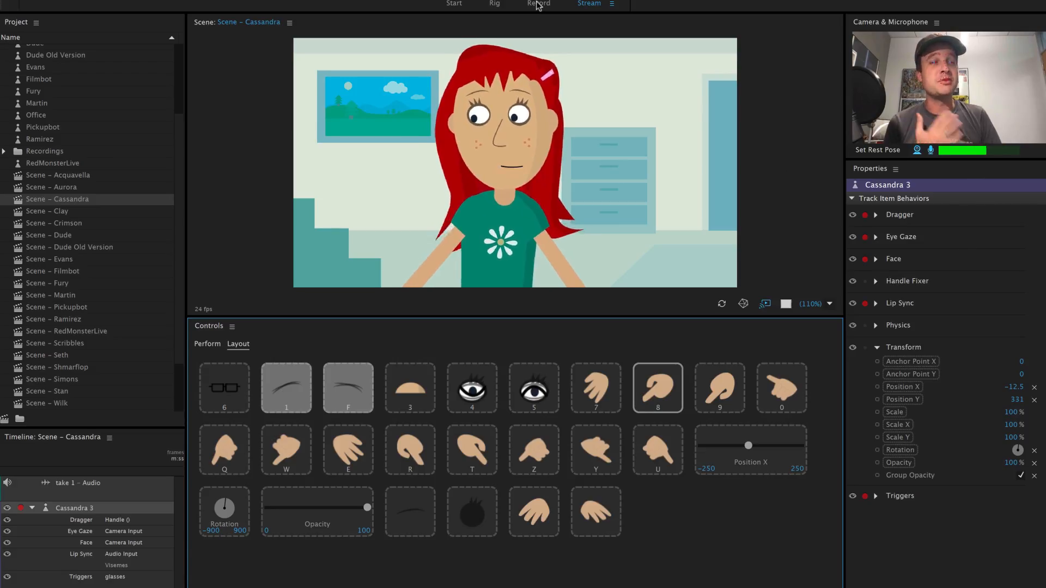
- Switch to the Record workspace and reflow the control layout to fit the wider Controls panel
{"action": "left_click", "coordinate": [536, 4]}
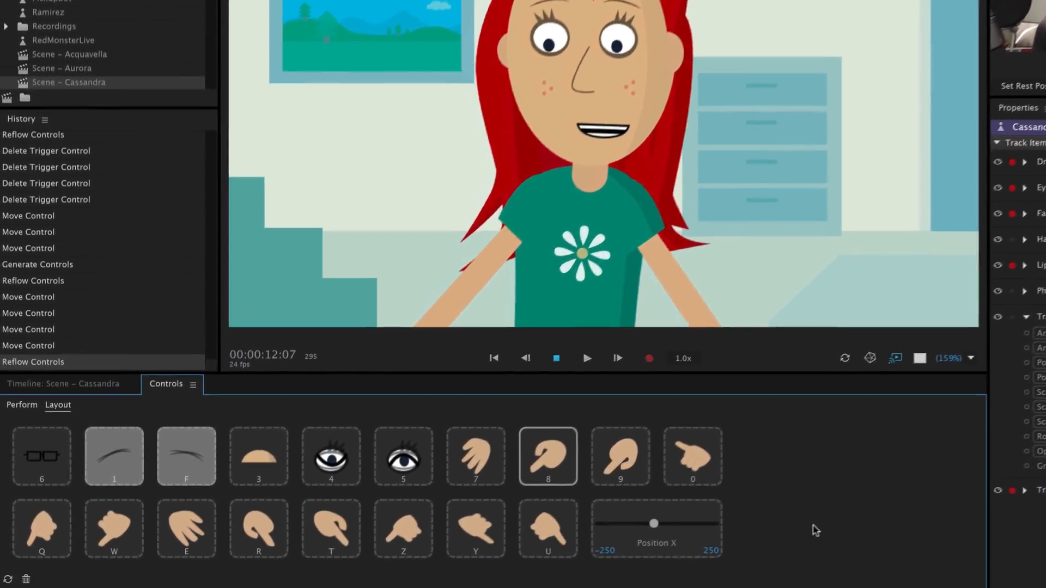
{"action": "left_click", "coordinate": [7, 578]}
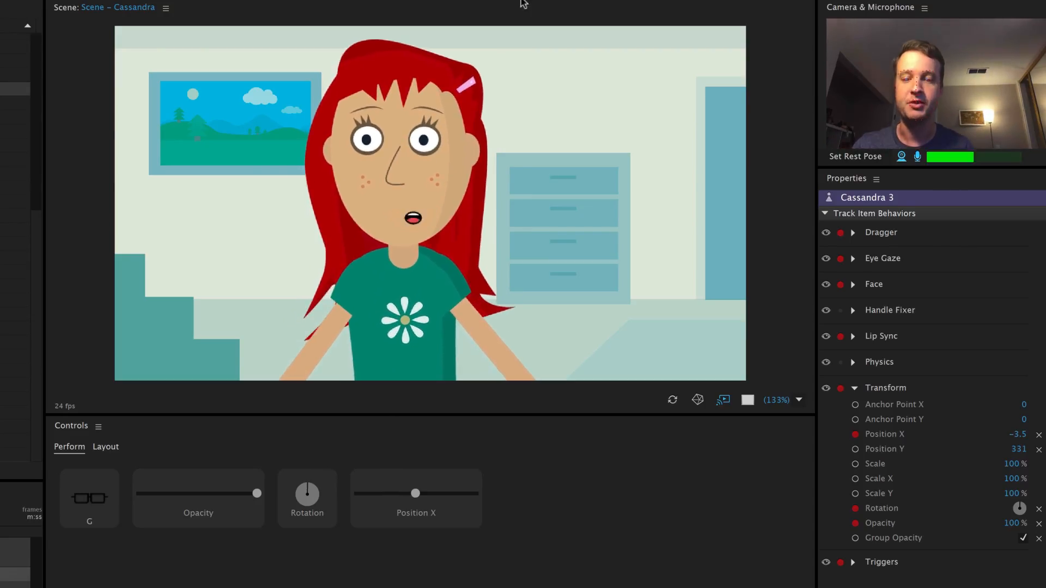
- In Layout mode, assign MIDI note E3/1 to the glasses control and select the Transform controls together
{"action": "left_click", "coordinate": [116, 452]}
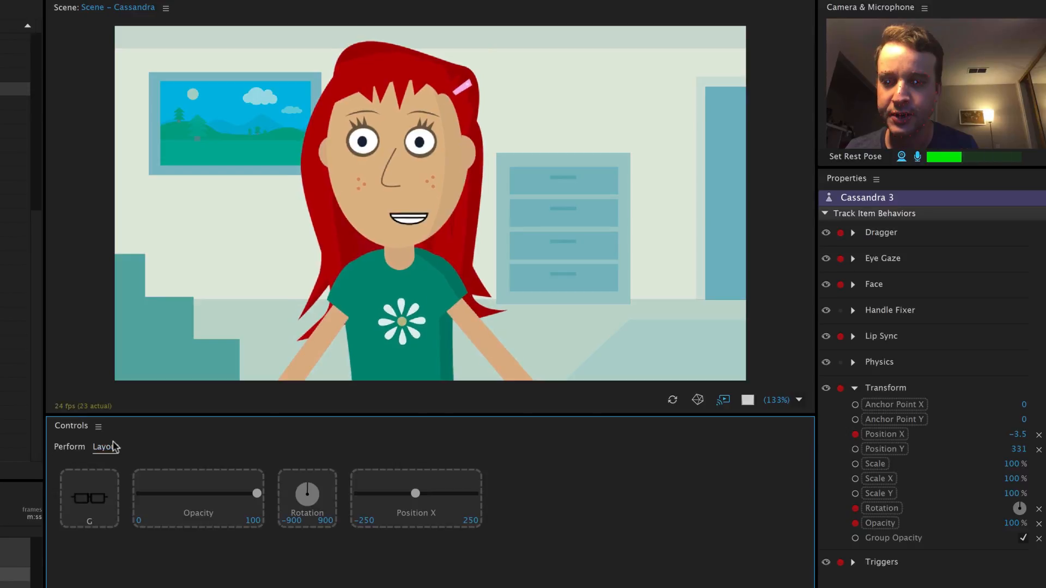
{"action": "left_click", "coordinate": [101, 486]}
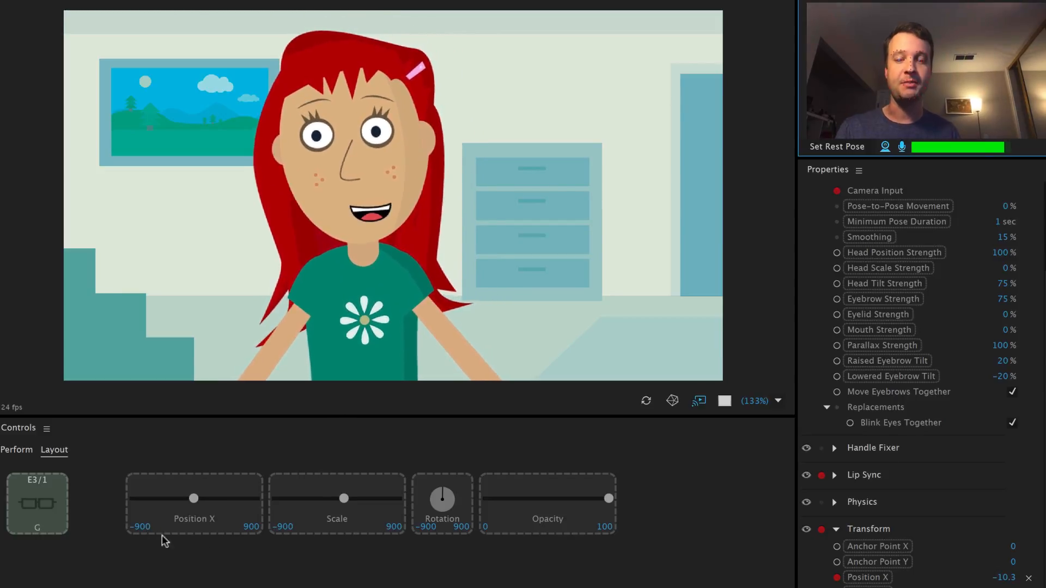
{"action": "left_click_drag", "start_coordinate": [210, 560], "coordinate": [563, 500]}
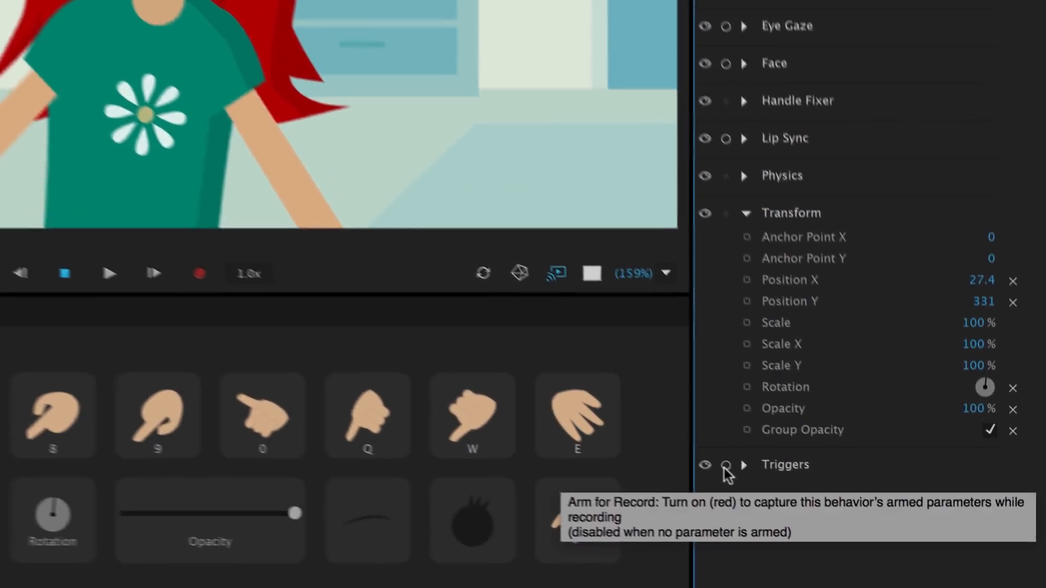
- Arm only the Triggers behavior for recording and test the Position X control, moving Cassandra to 14.9
{"action": "left_click", "coordinate": [854, 552]}
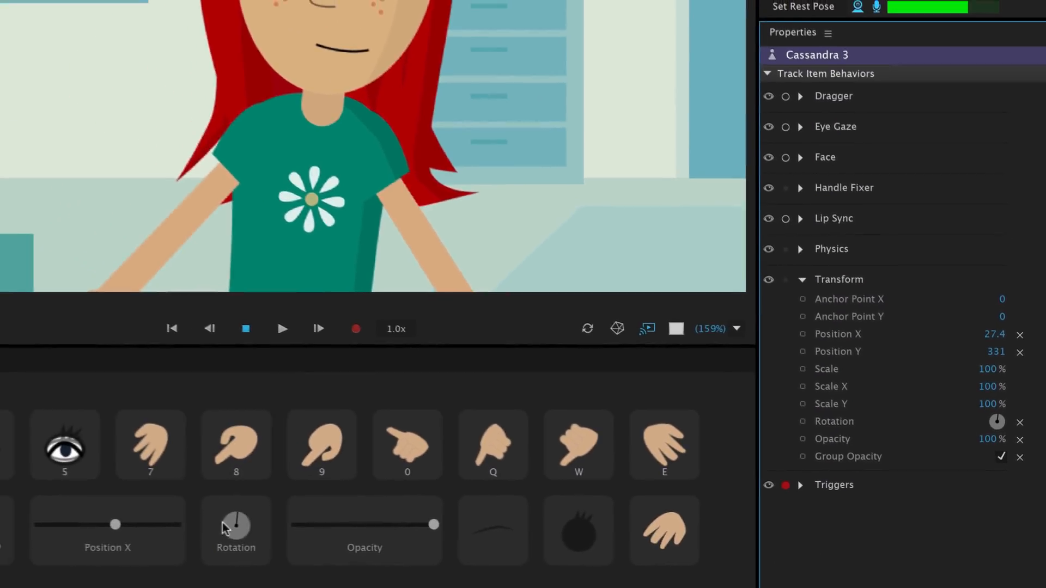
{"action": "left_click_drag", "start_coordinate": [118, 526], "coordinate": [114, 525]}
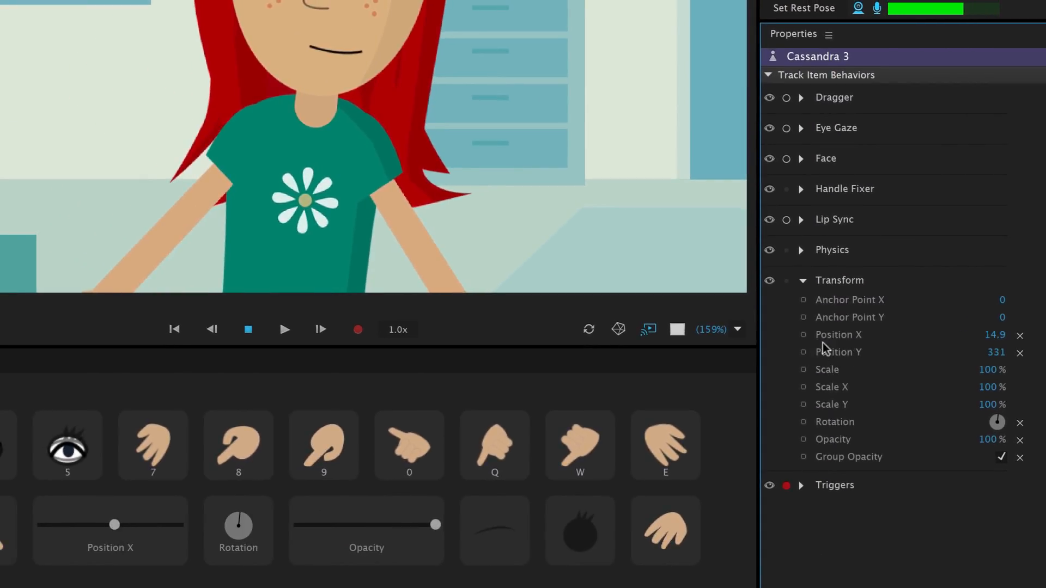
{"action": "left_click", "coordinate": [804, 334]}
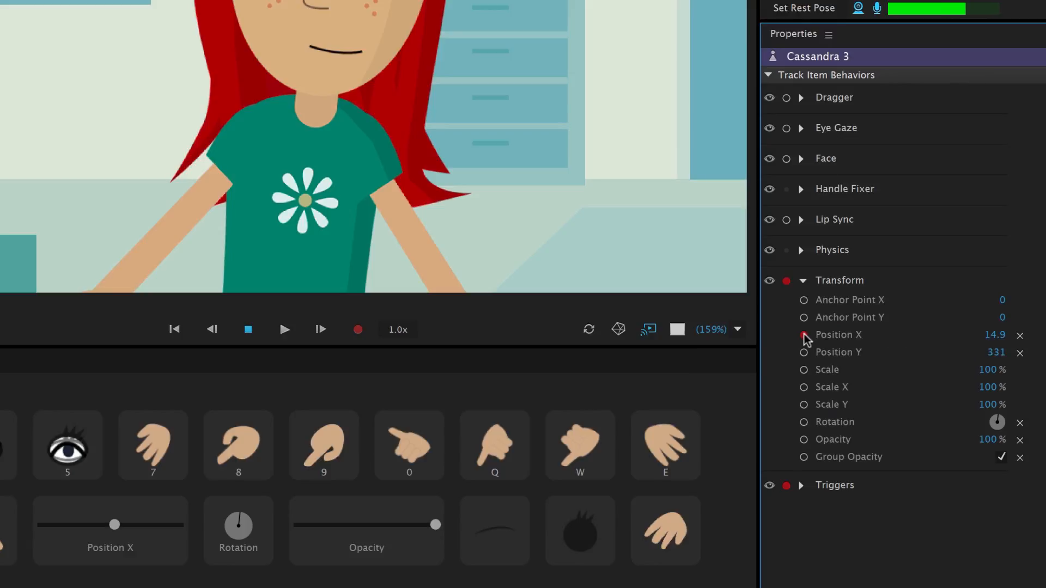
{"action": "left_click", "coordinate": [804, 334]}
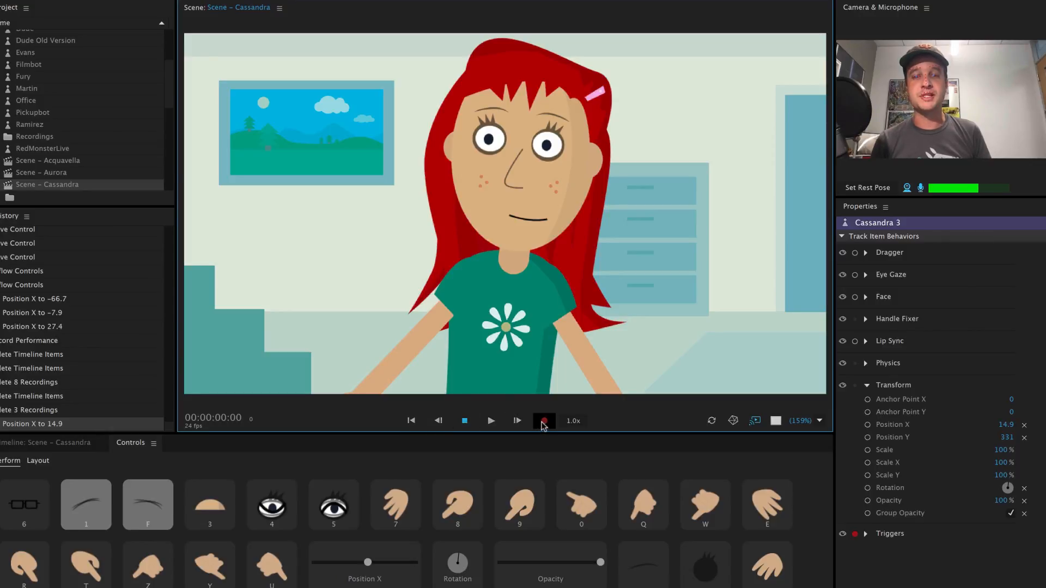
- Record a short take while moving Cassandra to Position X -3.5 with that parameter disarmed, and check the timeline
{"action": "left_click", "coordinate": [543, 422]}
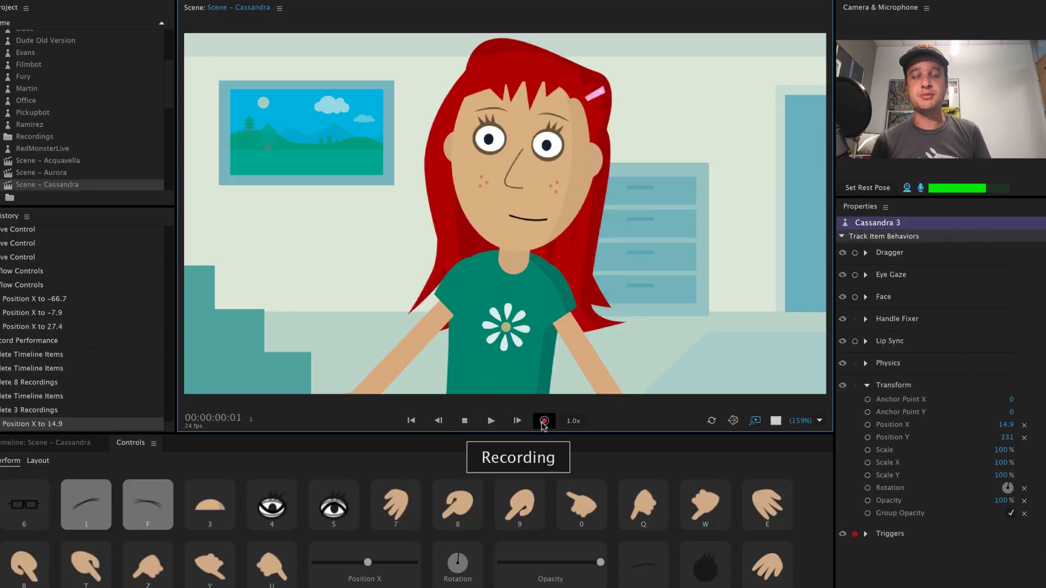
{"action": "mouse_move", "coordinate": [368, 562]}
{"action": "left_mouse_down"}
{"action": "mouse_move", "coordinate": [338, 564]}
{"action": "mouse_move", "coordinate": [380, 564]}
{"action": "mouse_move", "coordinate": [339, 564]}
{"action": "mouse_move", "coordinate": [364, 564]}
{"action": "left_mouse_up"}
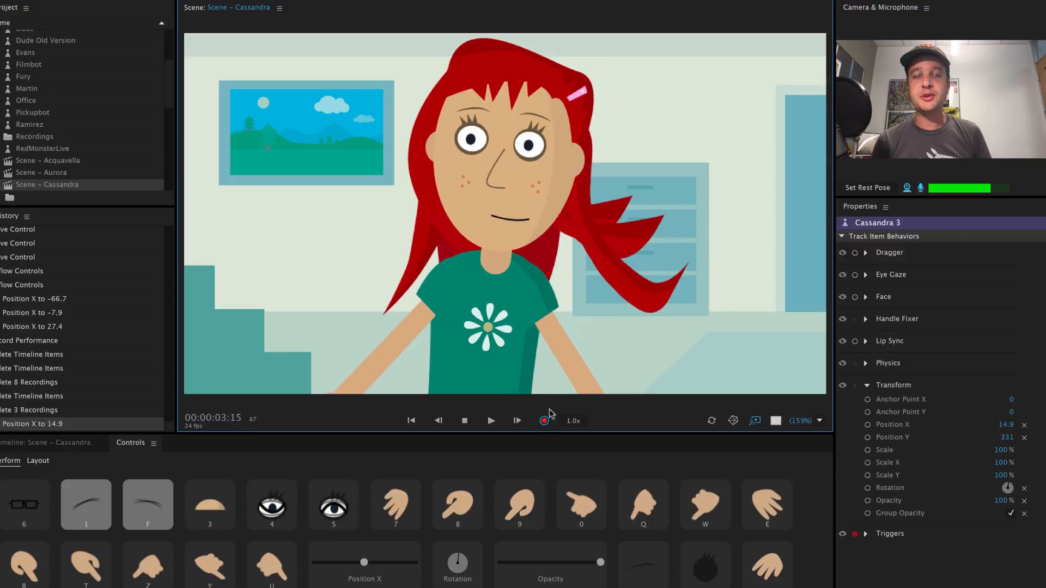
{"action": "left_click", "coordinate": [545, 421]}
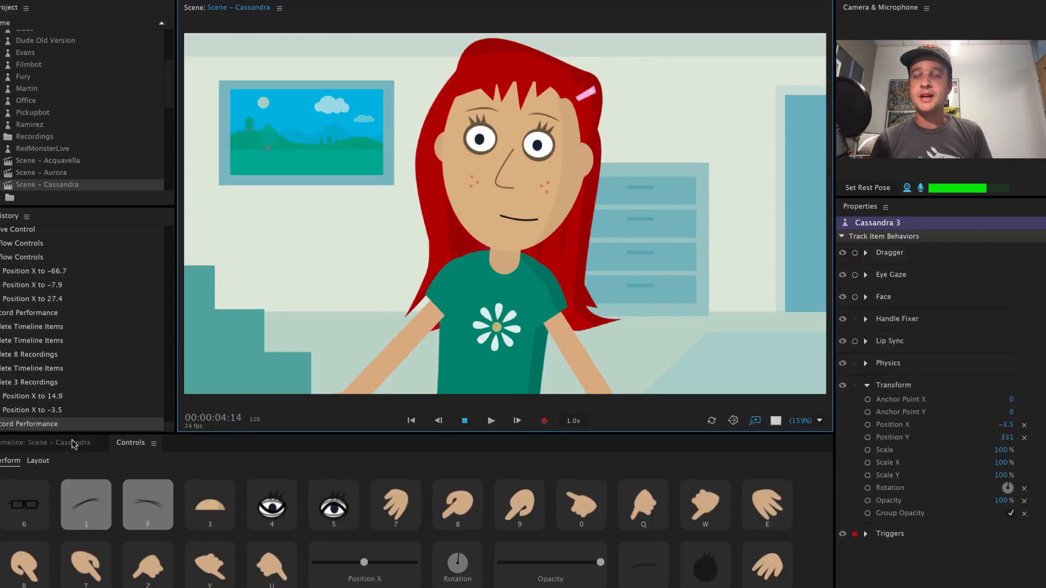
{"action": "left_click", "coordinate": [71, 442]}
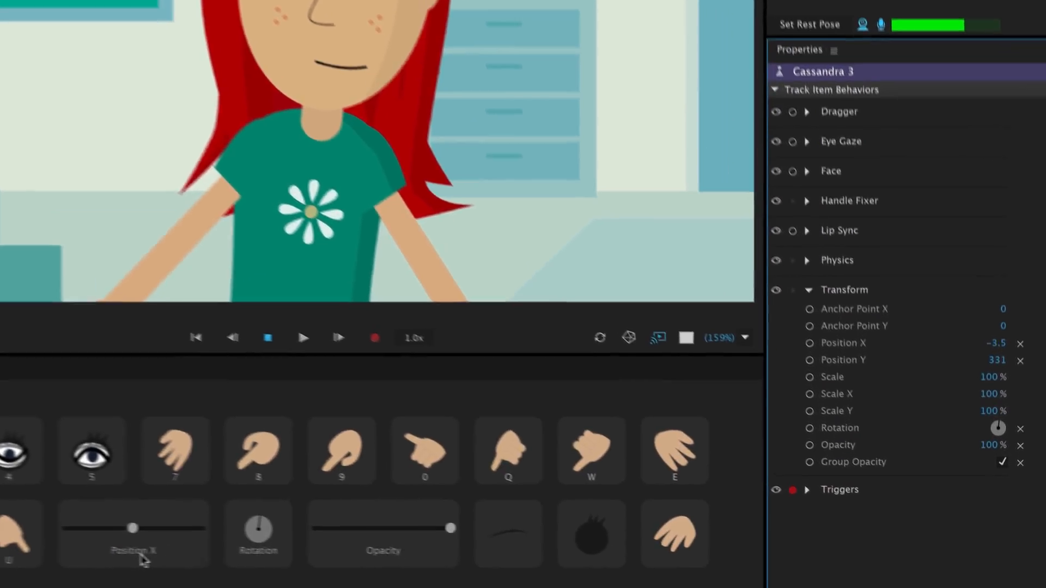
- Arm the Transform behavior's Position X, Rotation and Opacity parameters for recording
{"action": "left_click", "coordinate": [804, 334]}
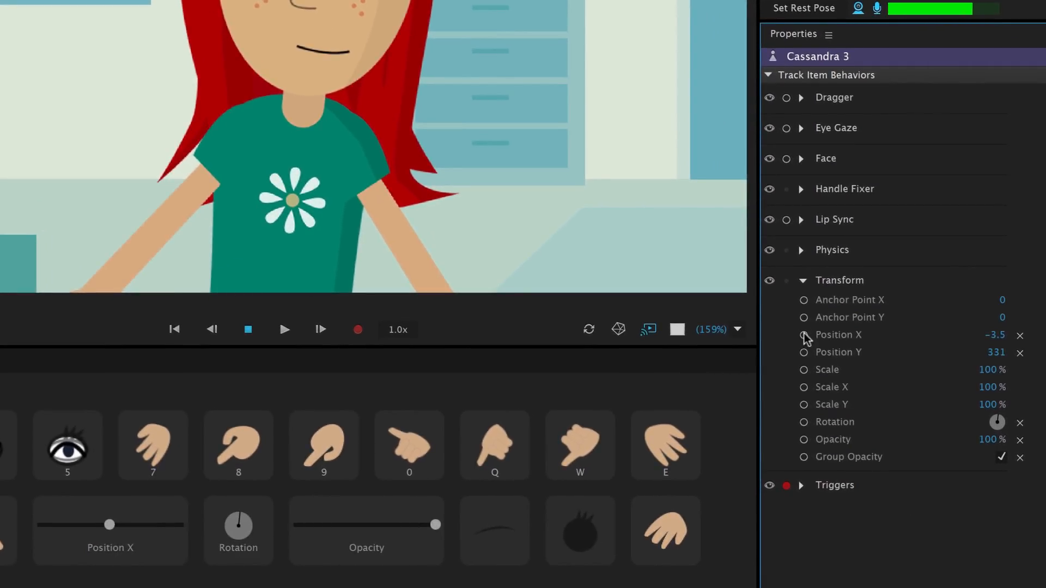
{"action": "left_click", "coordinate": [804, 422]}
{"action": "left_click", "coordinate": [805, 439]}
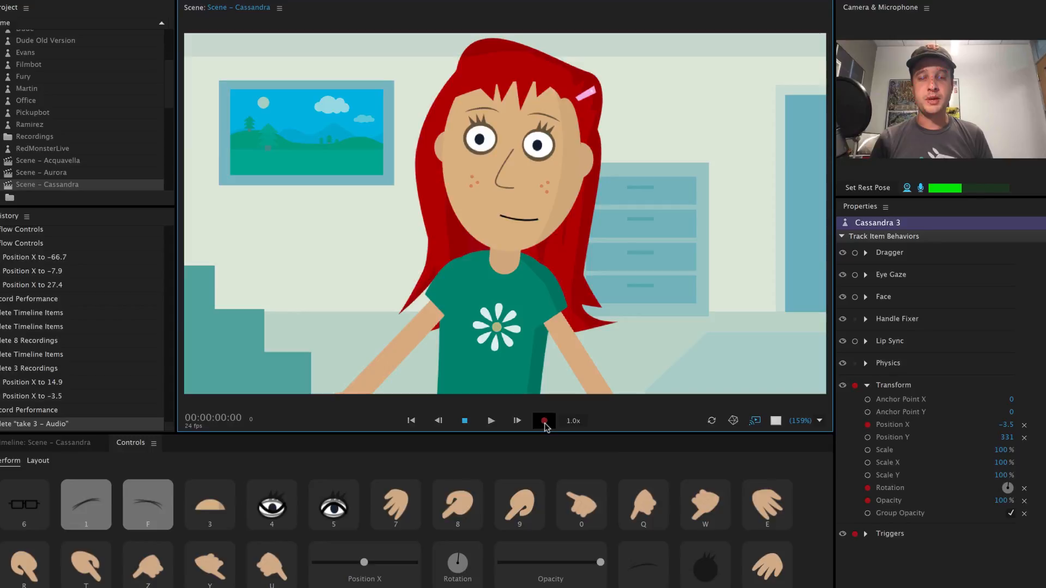
- Record a take of about 7 seconds while adjusting Cassandra's Position X, Rotation and Opacity controls
{"action": "left_click", "coordinate": [405, 353]}
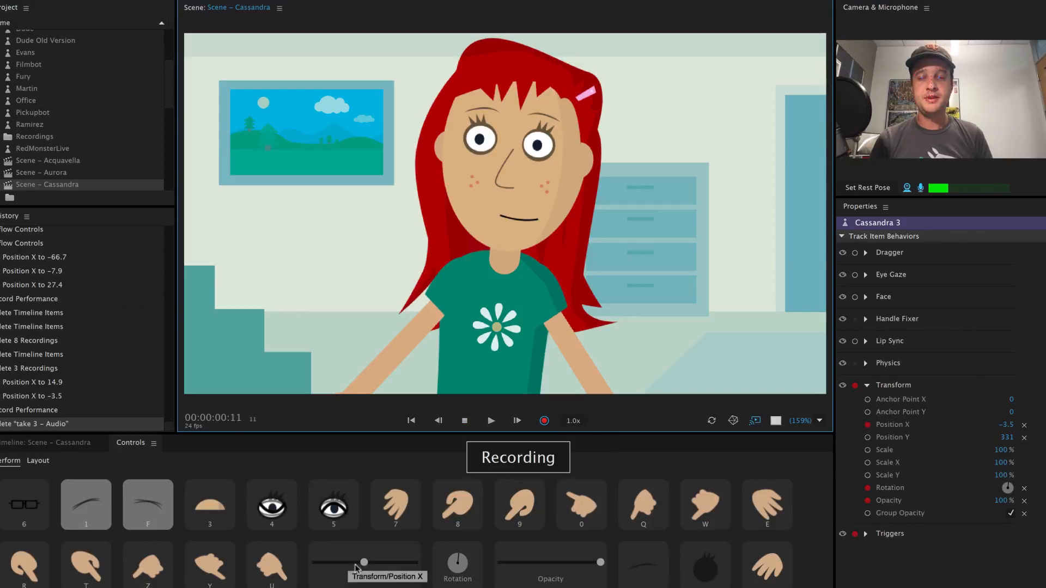
{"action": "mouse_move", "coordinate": [364, 562]}
{"action": "left_mouse_down"}
{"action": "mouse_move", "coordinate": [351, 565]}
{"action": "mouse_move", "coordinate": [381, 566]}
{"action": "left_mouse_up"}
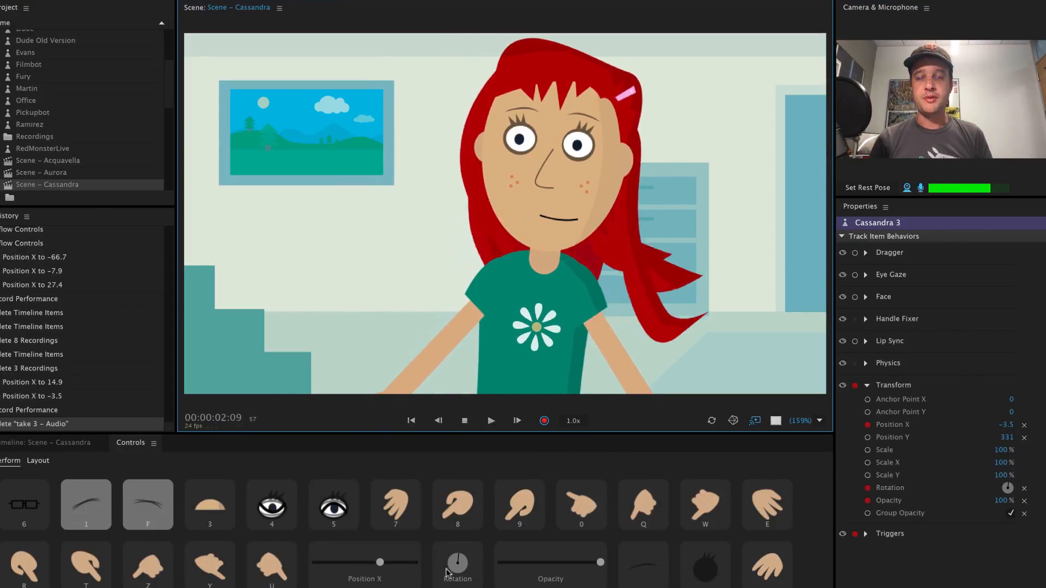
{"action": "left_click_drag", "start_coordinate": [458, 565], "coordinate": [458, 572]}
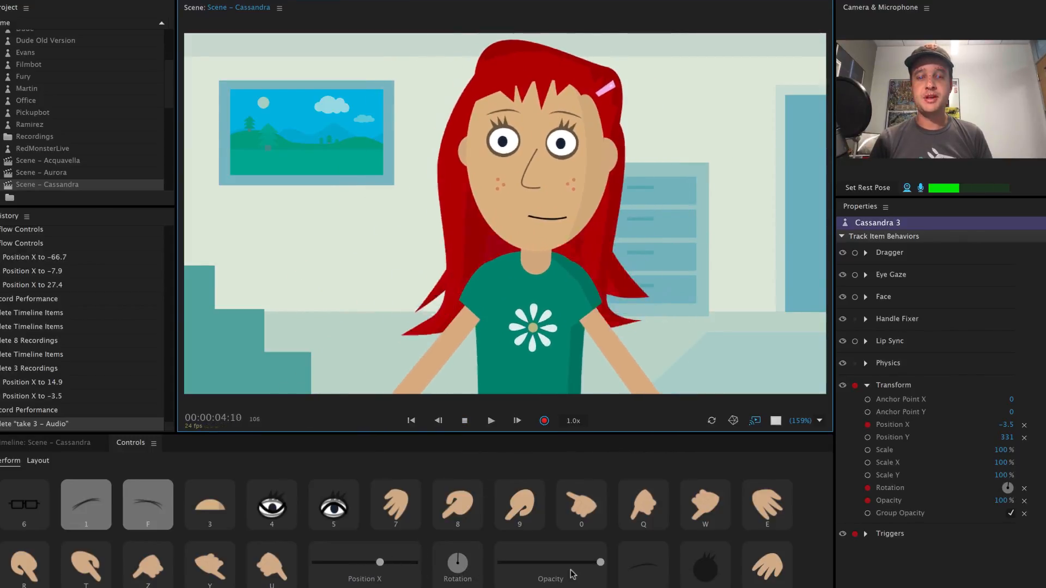
{"action": "left_click_drag", "start_coordinate": [600, 564], "coordinate": [632, 564]}
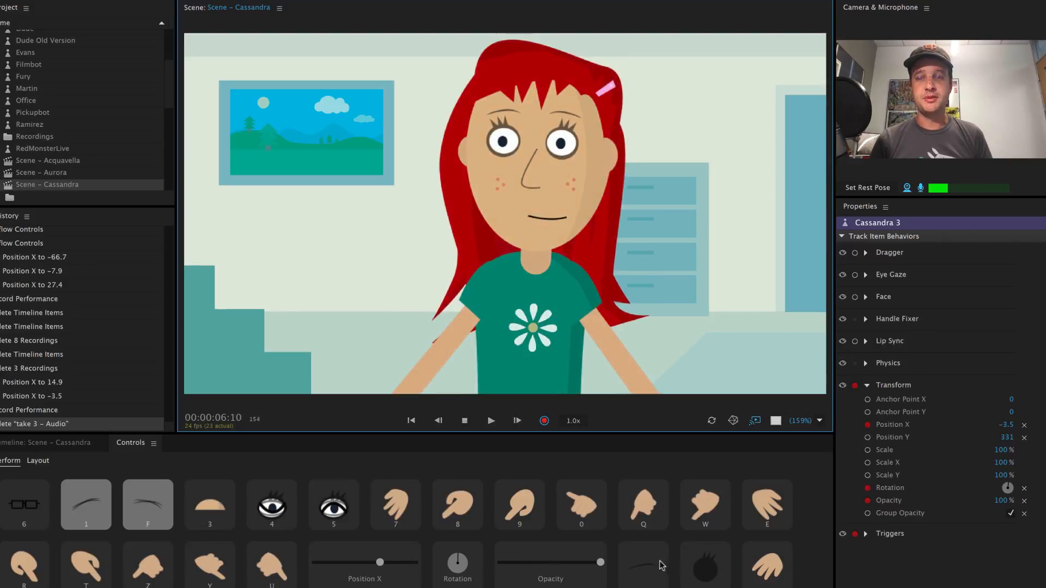
{"action": "left_click", "coordinate": [544, 422]}
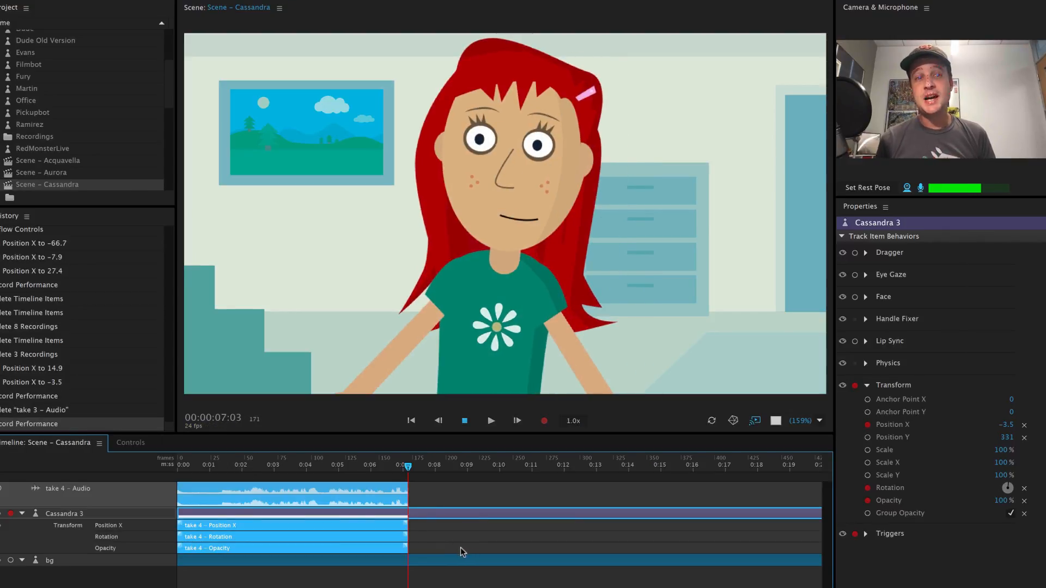